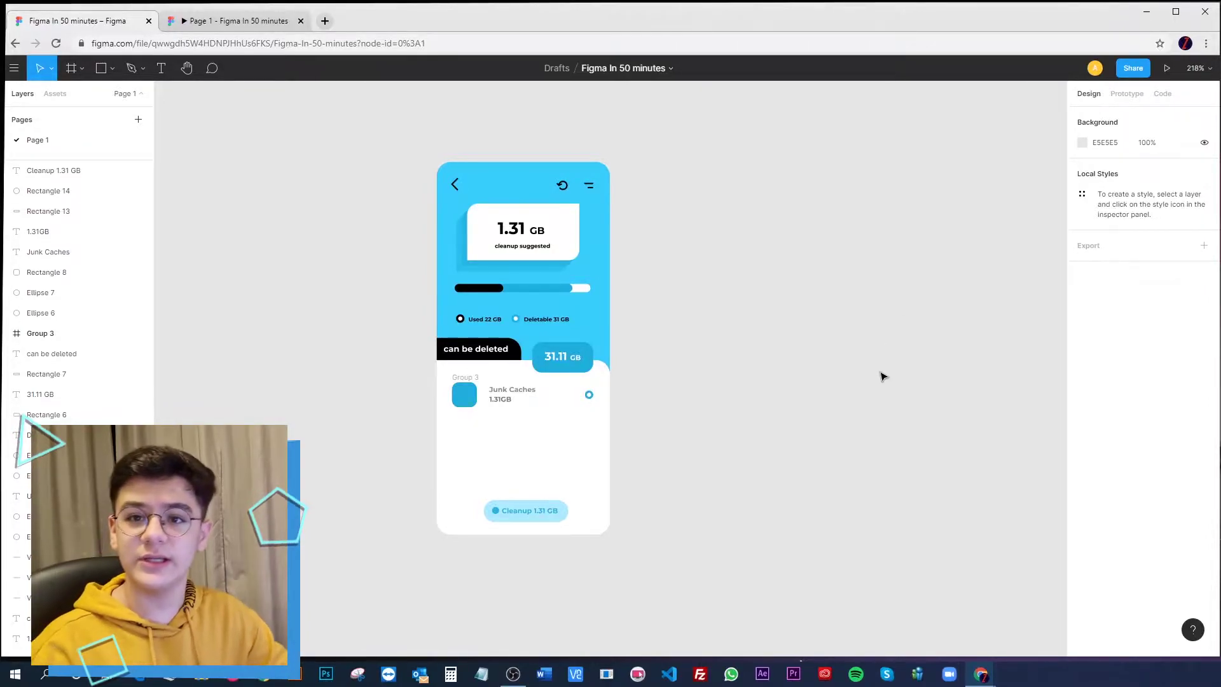
Delete the empty Group 3 frame around the Junk Caches row
left_click_drag(851, 390, 918, 389)
scroll(693, 389, "up", 5, "ctrl")
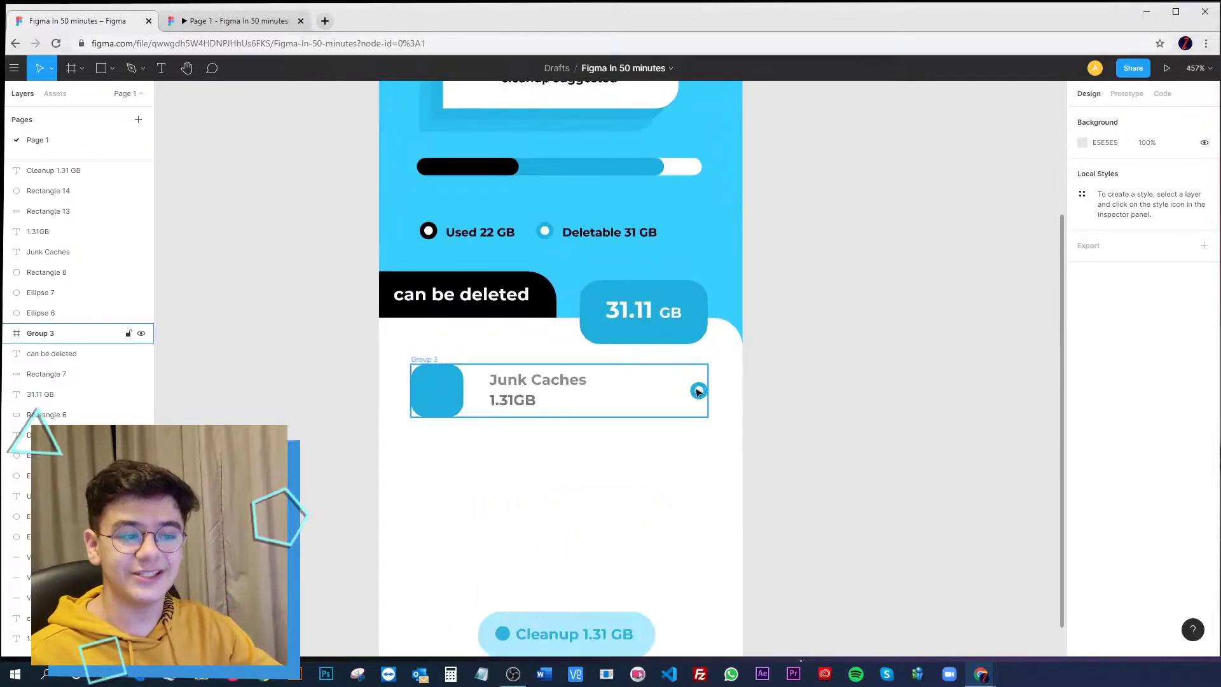
left_click(441, 390)
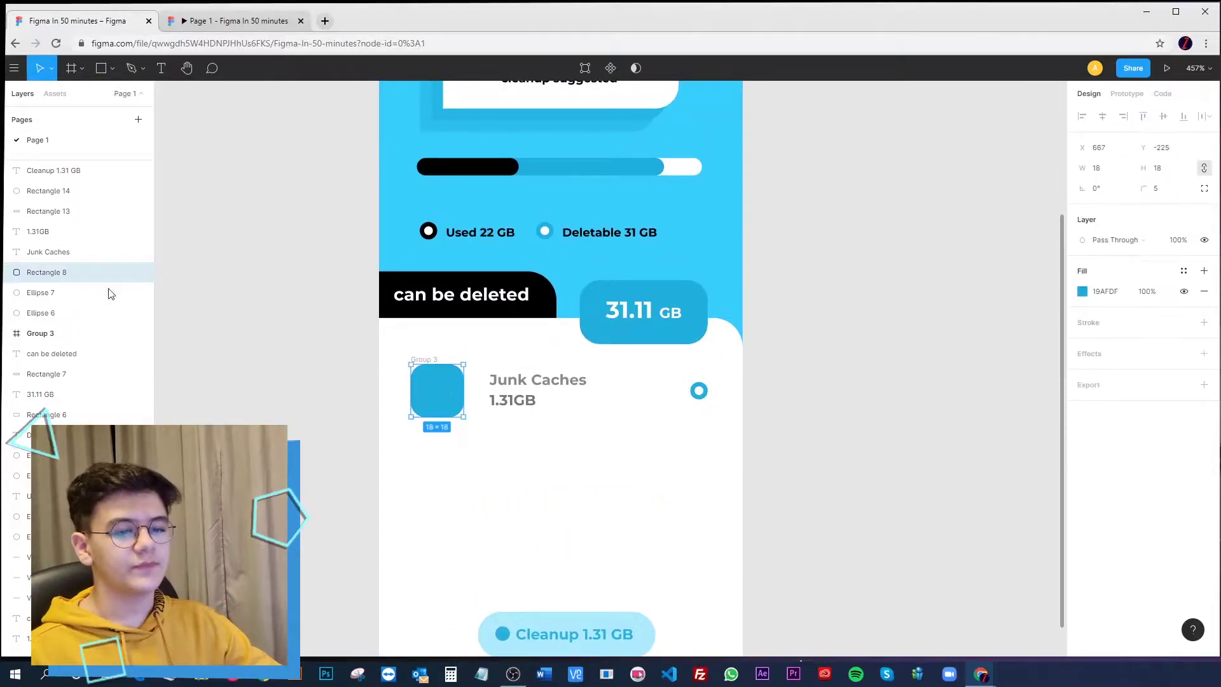
left_click(59, 336)
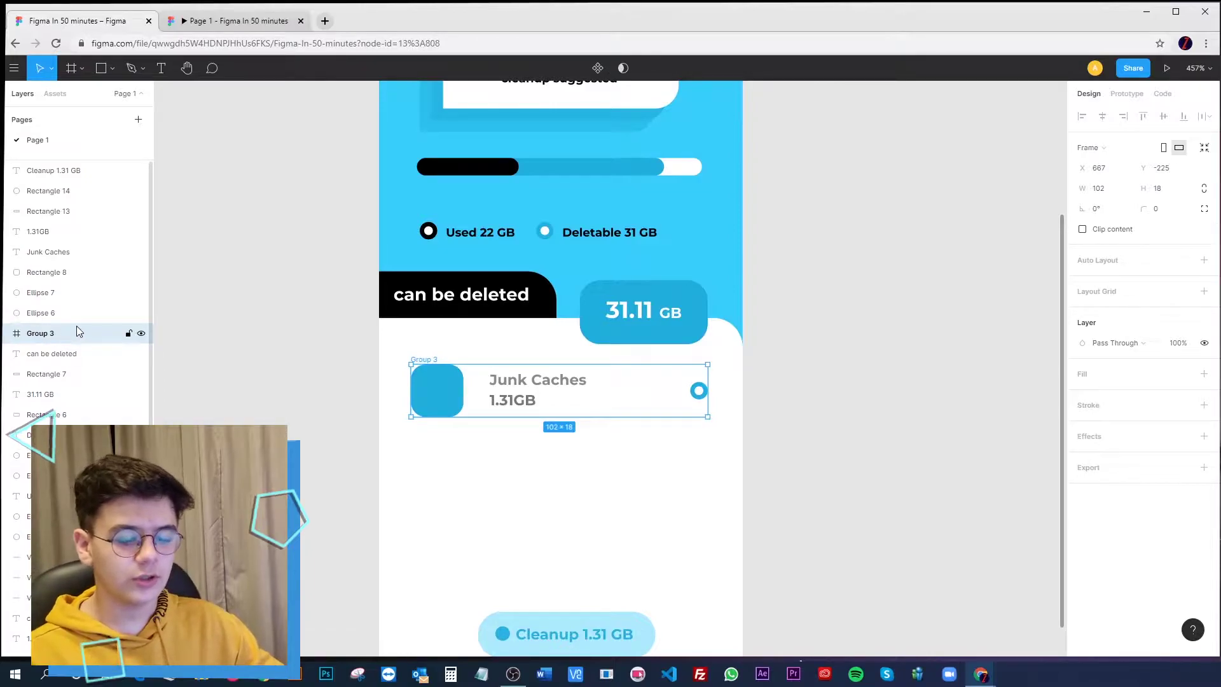
key("Delete")
key("shift+1")
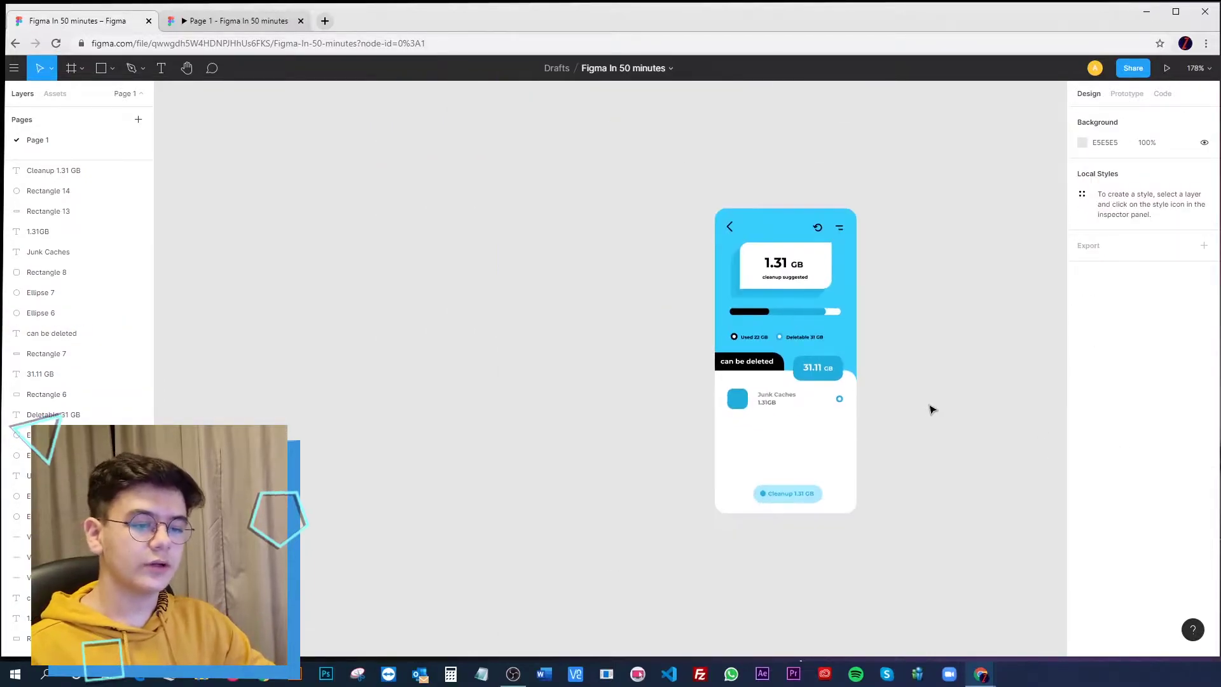
scroll(828, 410, "up", 3)
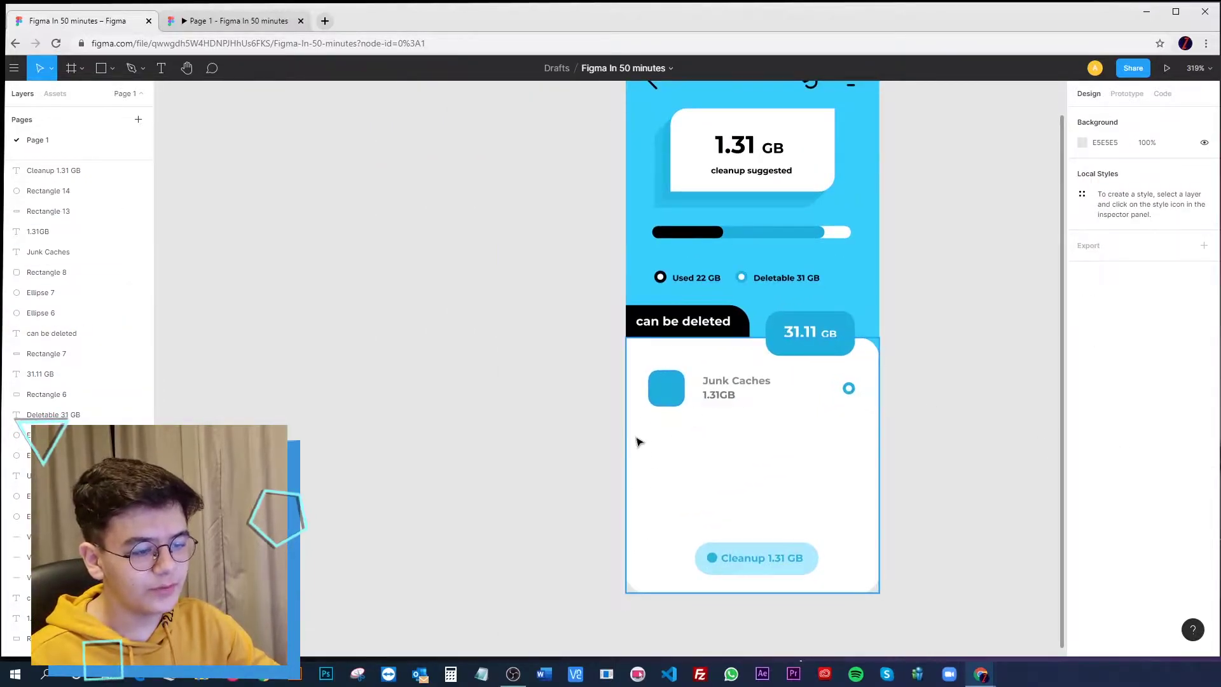
left_click(666, 388)
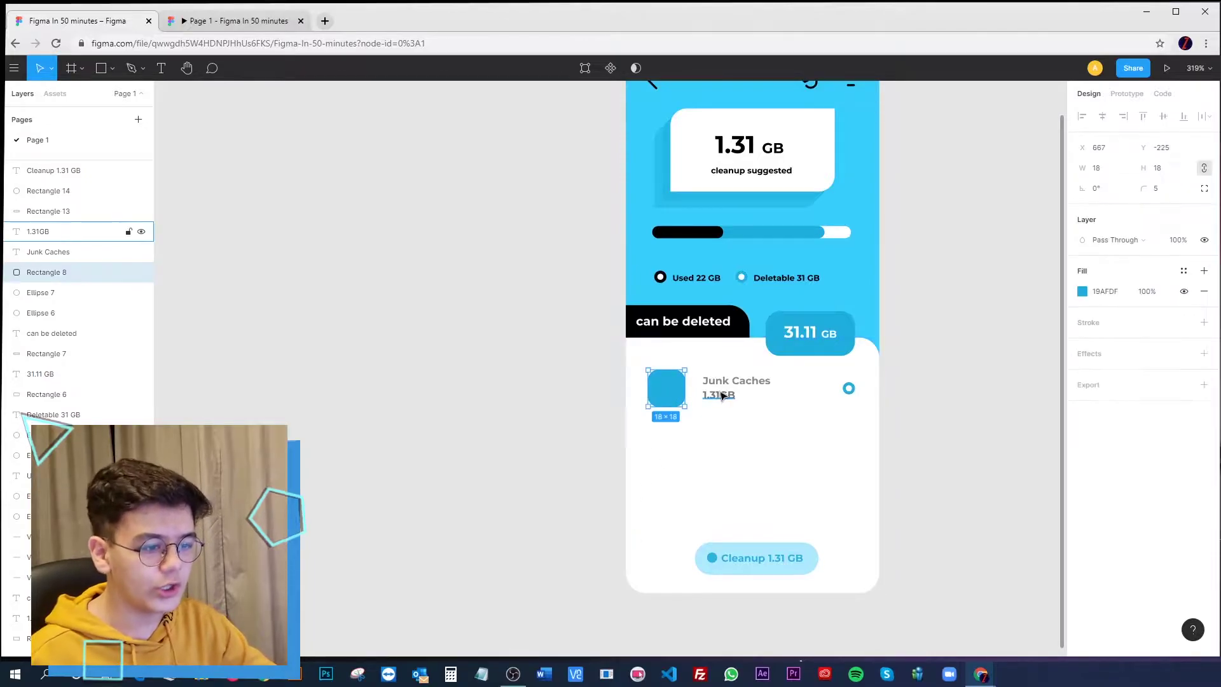
left_click(725, 395, "shift")
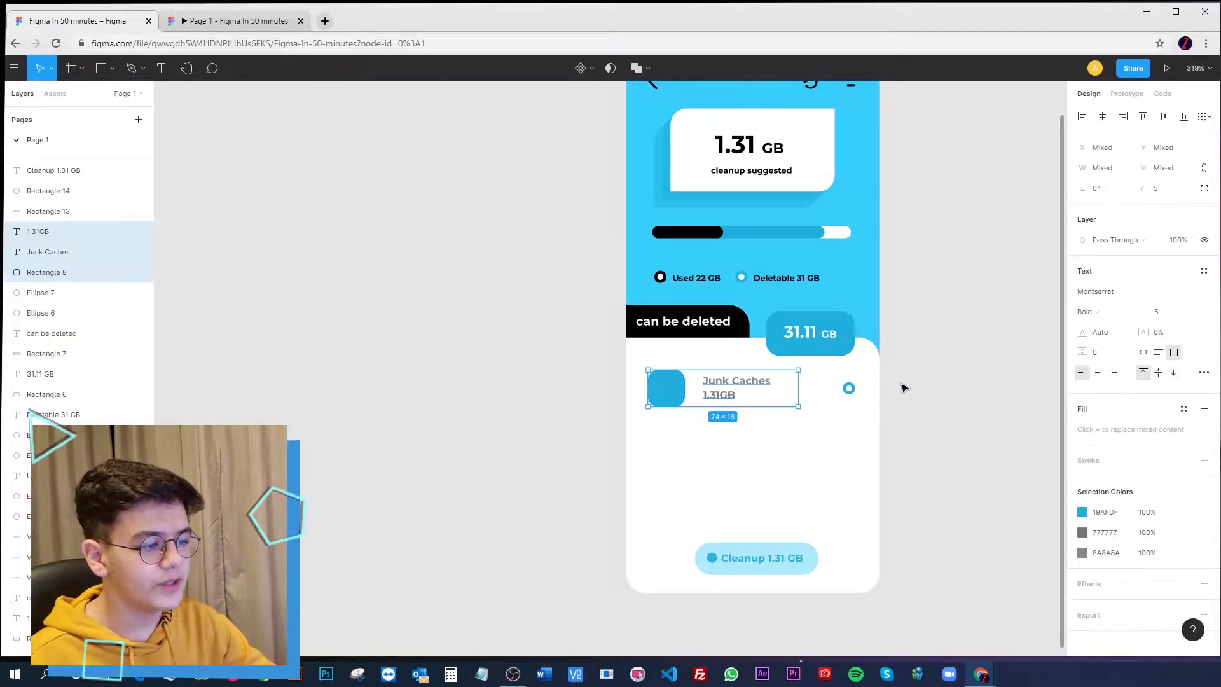
left_click(905, 387)
left_click(668, 390)
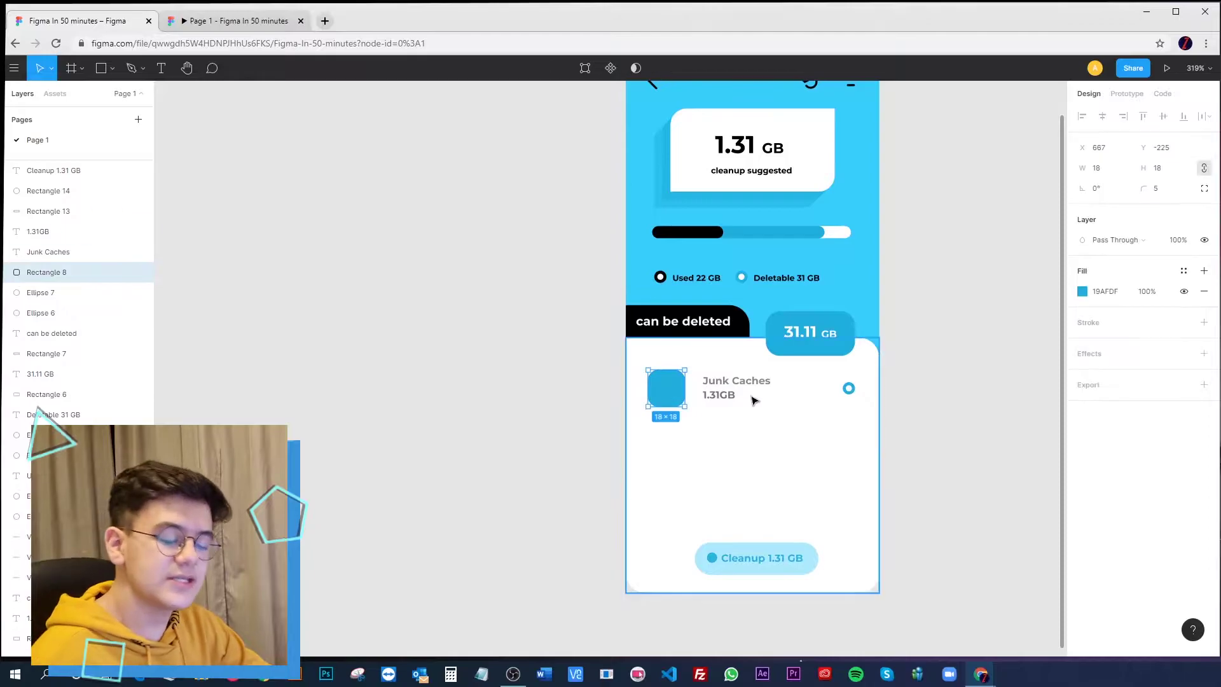
left_click(732, 382, "shift")
left_click(728, 383)
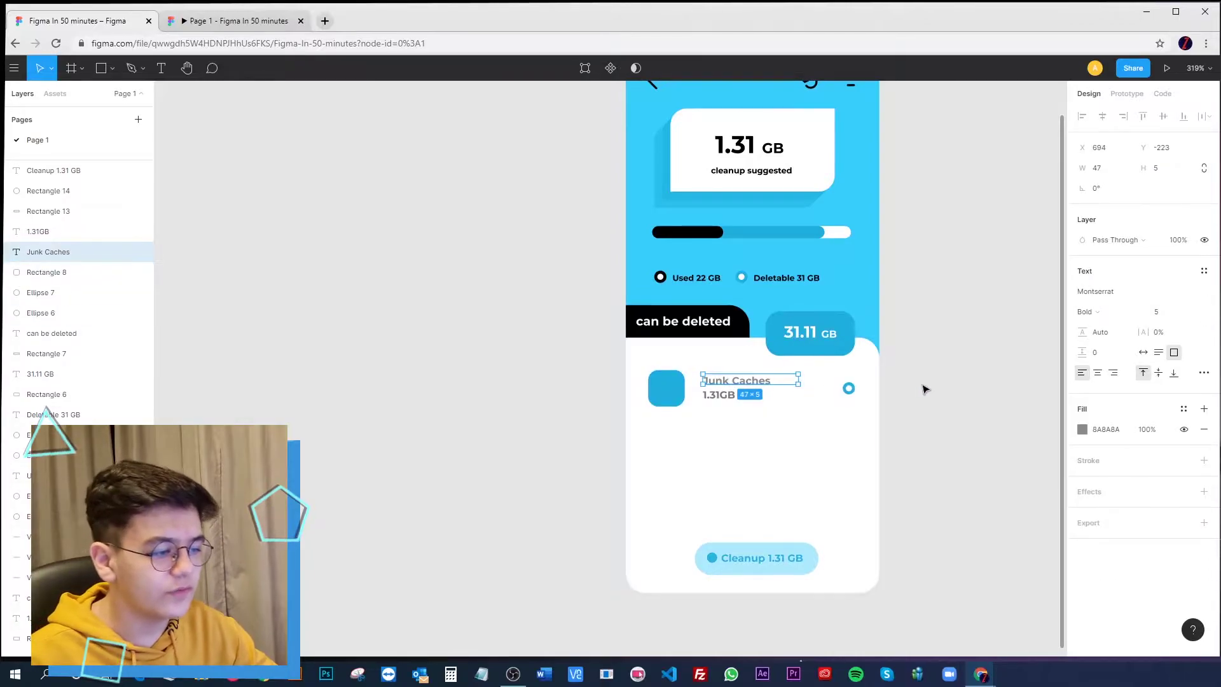
Duplicate the Junk Caches row's square, texts and ring three times down the white area to form four rows
left_click_drag(957, 412, 597, 368)
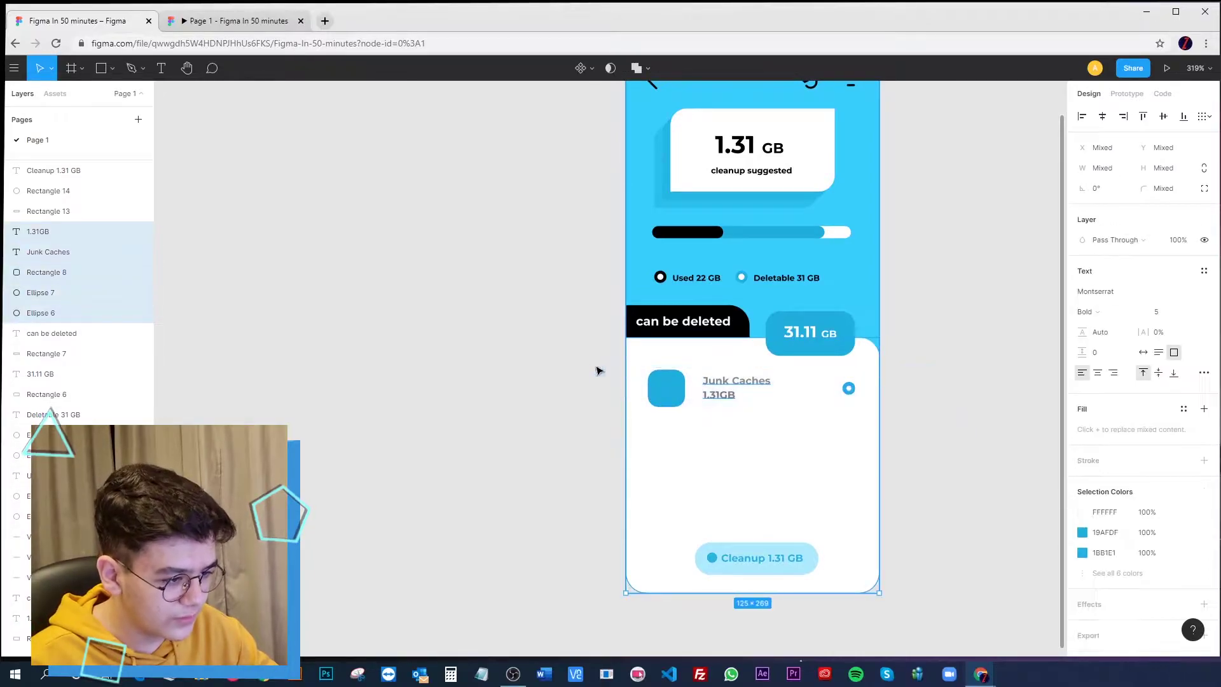
left_click(853, 297, "shift")
left_click_drag(800, 401, 788, 485)
key("ctrl+z")
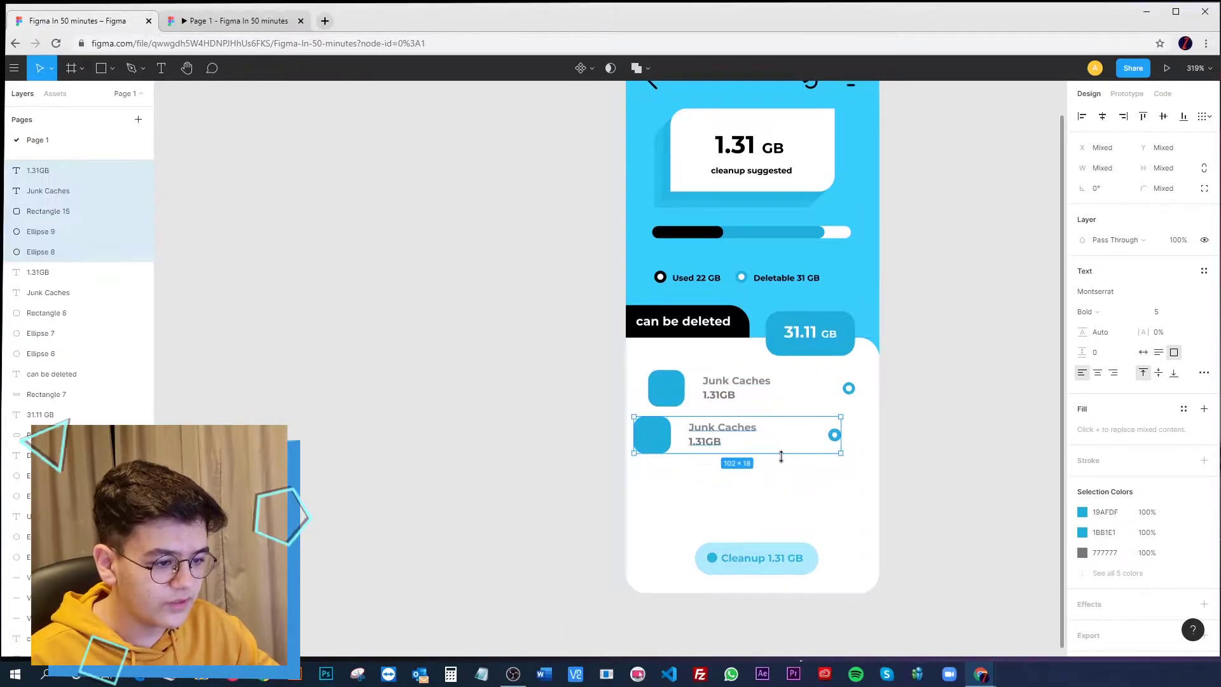
left_click_drag(753, 443, 758, 535)
key("ctrl+d")
key("ctrl+d")
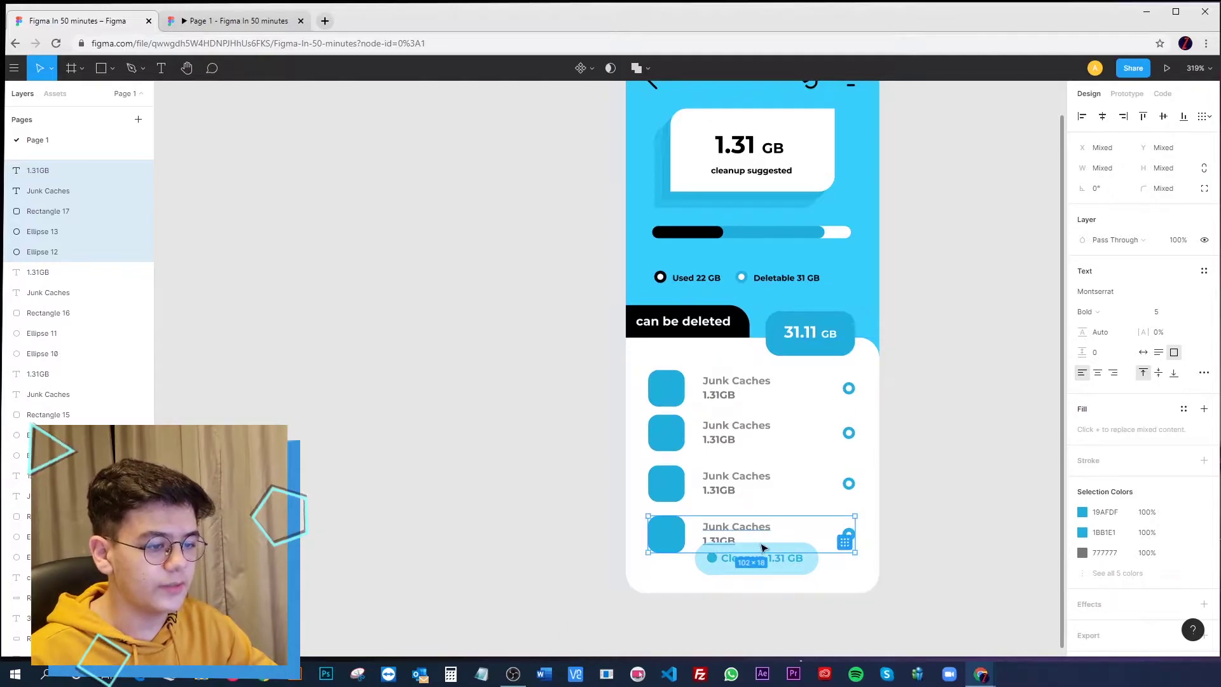
Draw a 125 × 10 rectangle across the full screen width over the bottom of the last row and fill it with white FFFFFF
left_click(916, 528)
key("r")
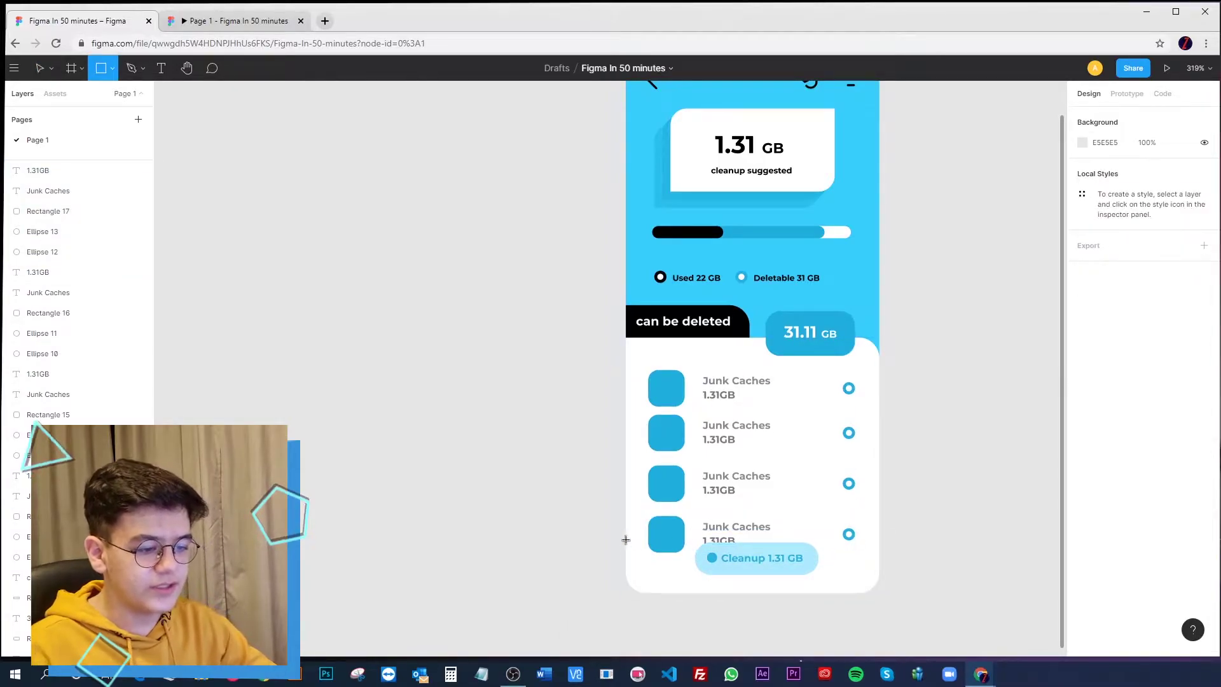
left_click_drag(626, 539, 879, 561)
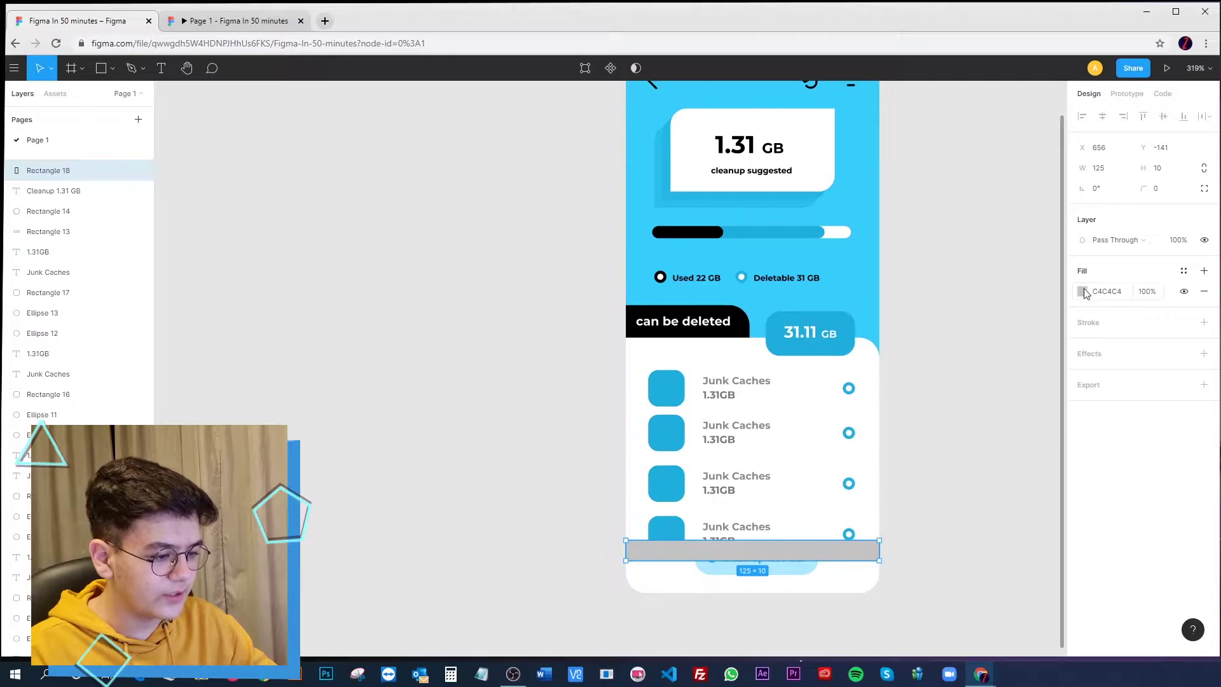
left_click(1083, 292)
left_click_drag(1019, 360, 609, 29)
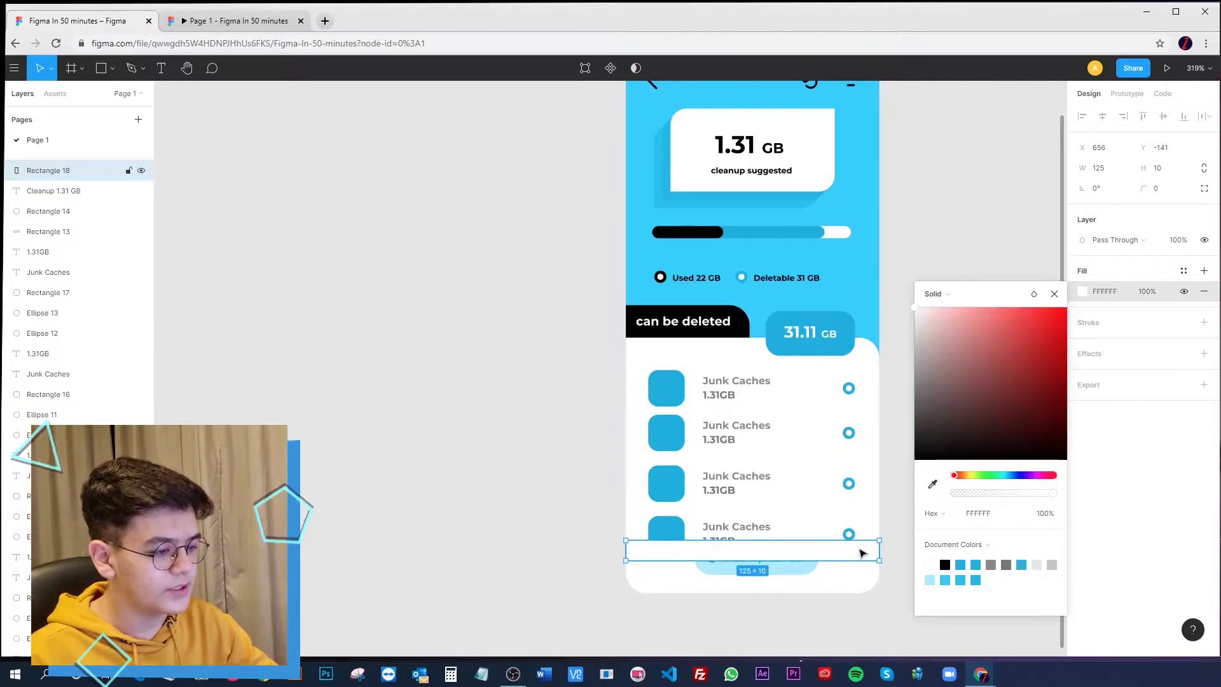
Send the white rectangle backward until it sits behind the Cleanup 1.31 GB button but above the rows
key("ctrl+bracketleft")
key("ctrl+bracketleft")
key("ctrl+bracketleft")
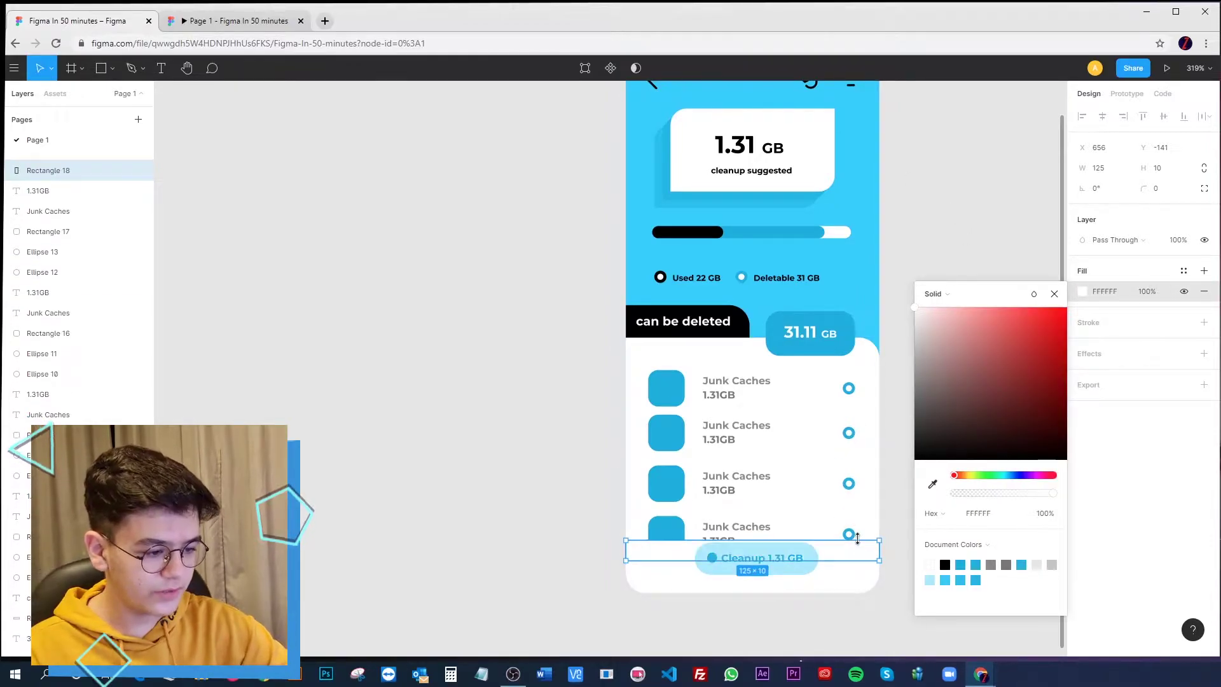
left_click(566, 527)
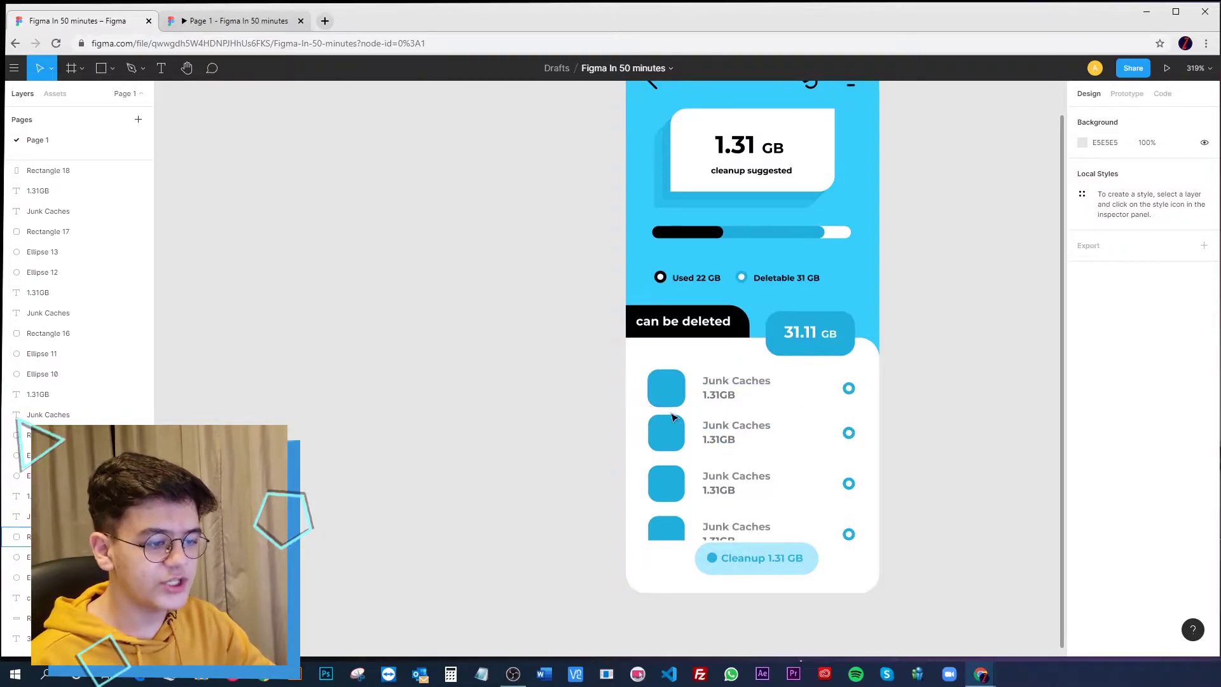
Examine the rows' blue squares and the first Junk Caches label by selecting them individually
left_click(671, 541)
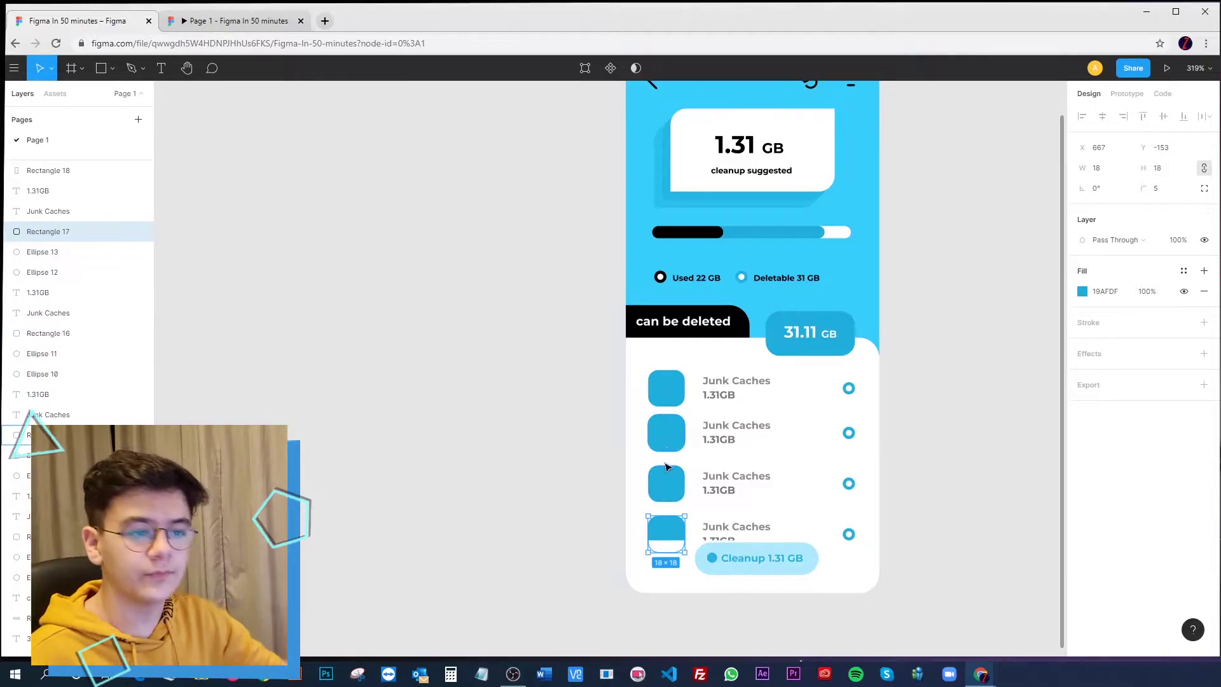
left_click(668, 389)
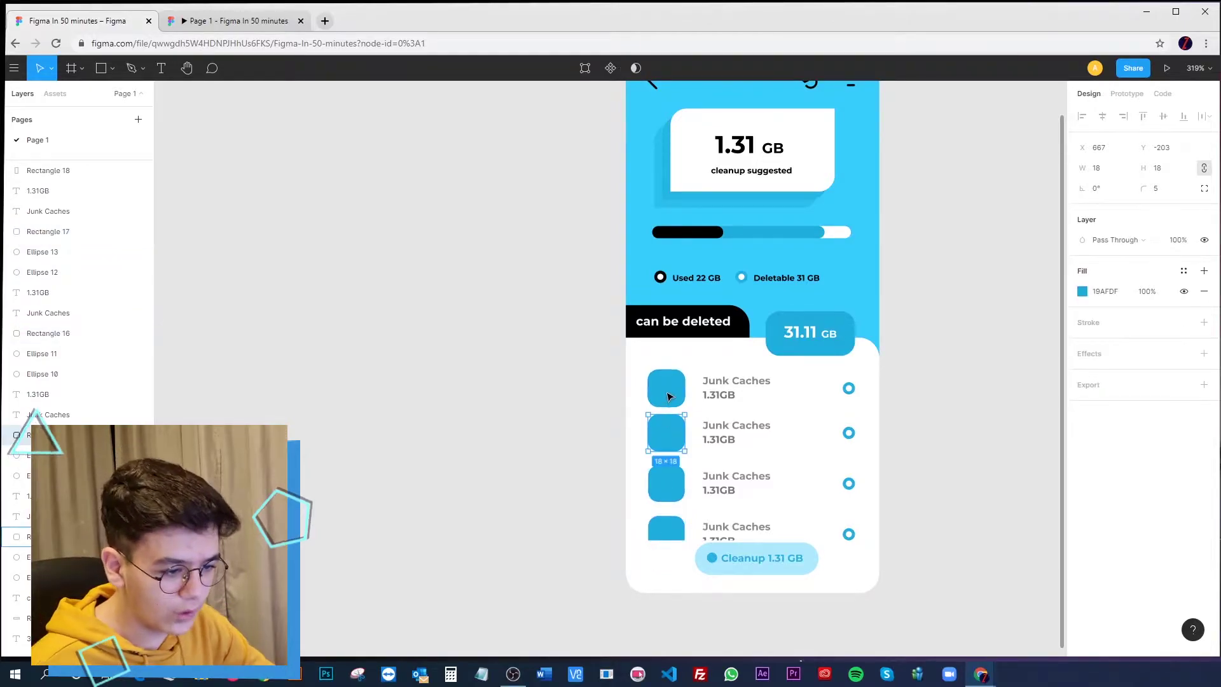
left_click(680, 441, "shift")
left_click(674, 489, "shift")
left_click(670, 529)
left_click(469, 477)
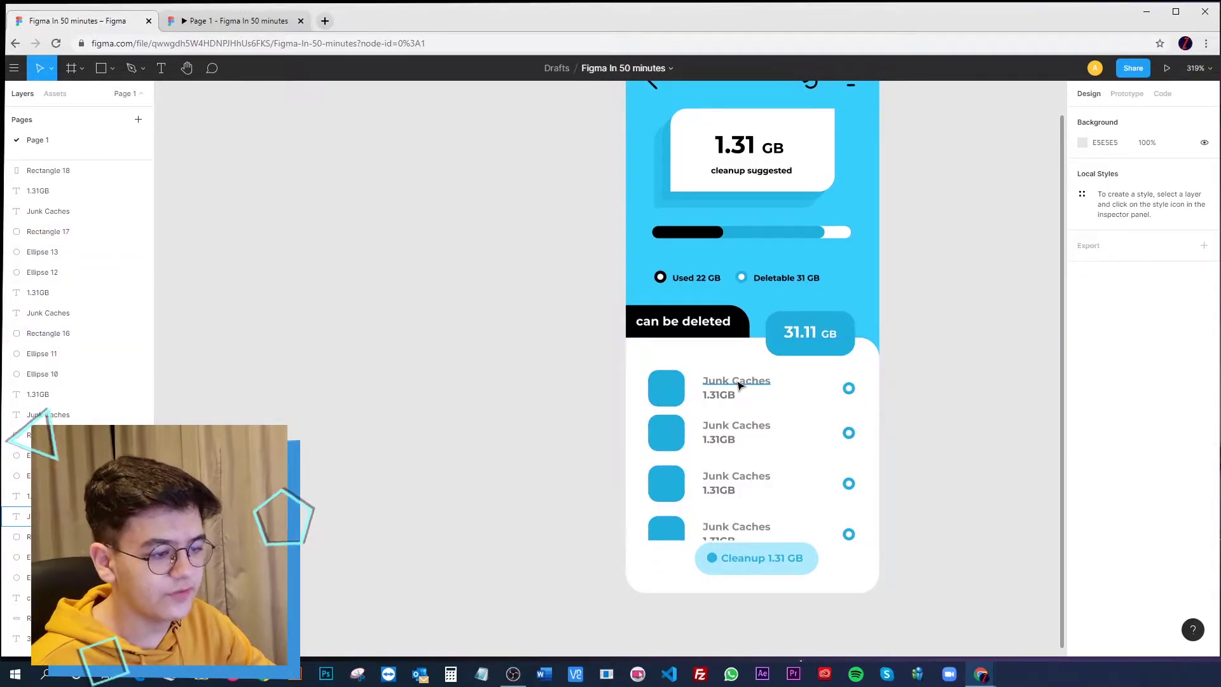
left_click(736, 388)
left_click(930, 395)
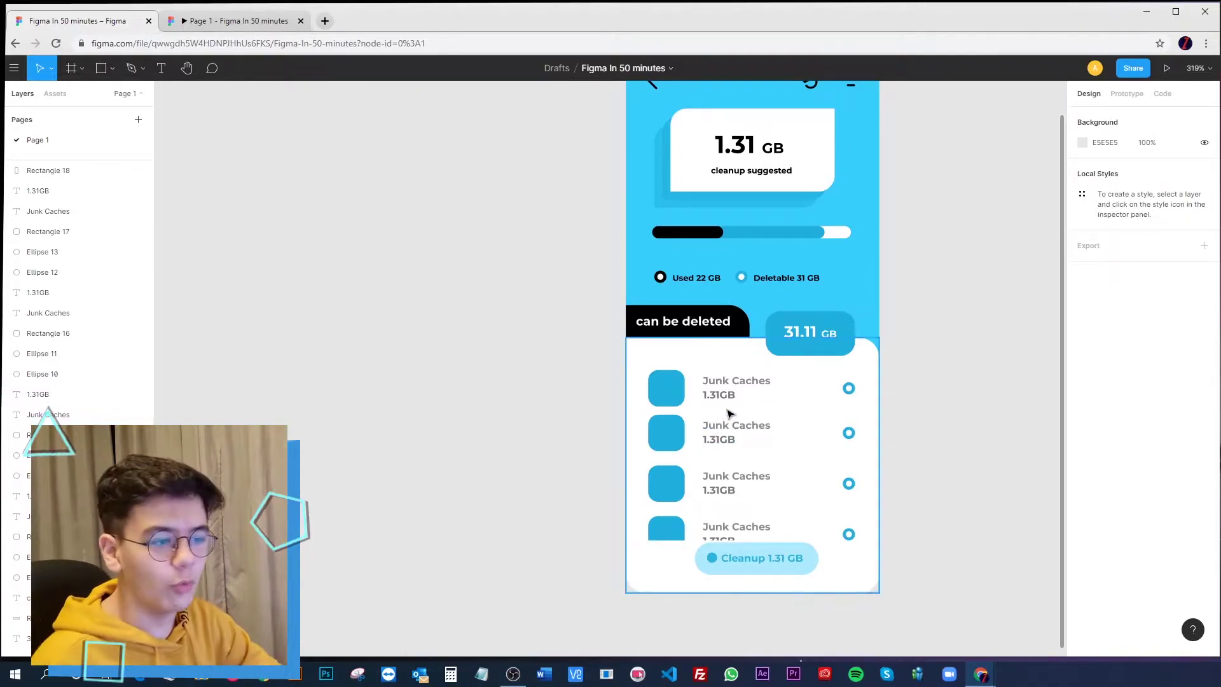
Delete the three duplicated Junk Caches rows, keeping the original row with its blue square
scroll(903, 375, "right", 2)
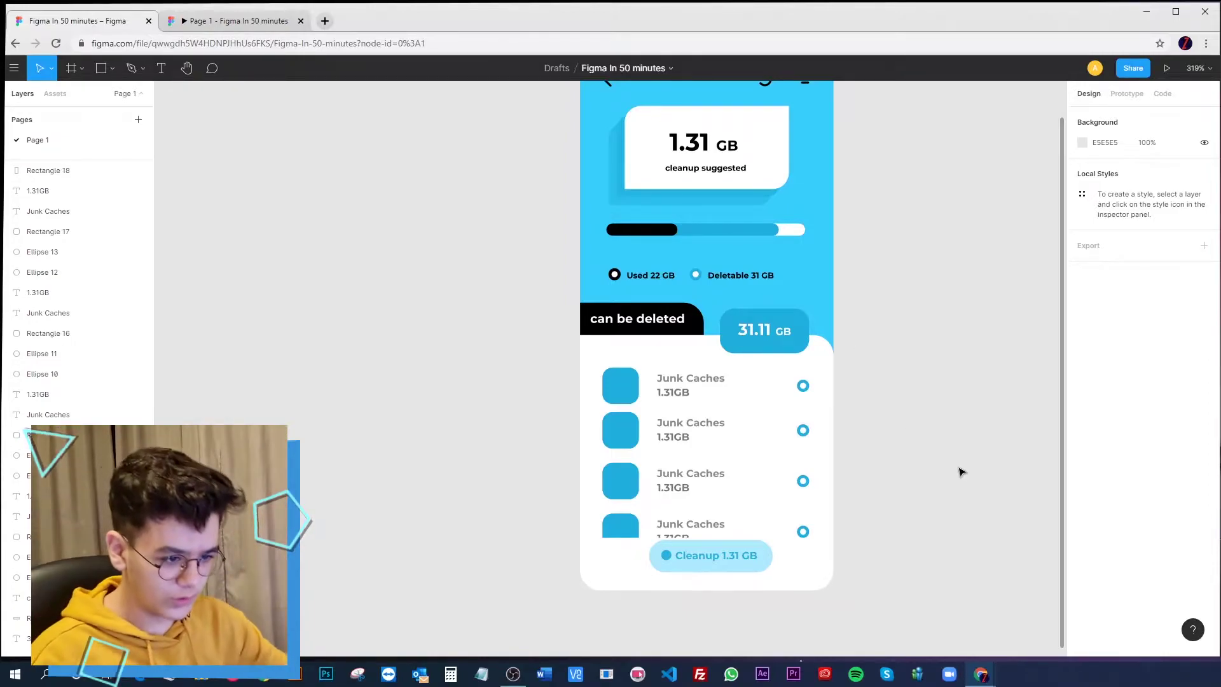
left_click_drag(866, 538, 547, 400)
left_click(806, 549, "shift")
left_click(829, 301, "shift")
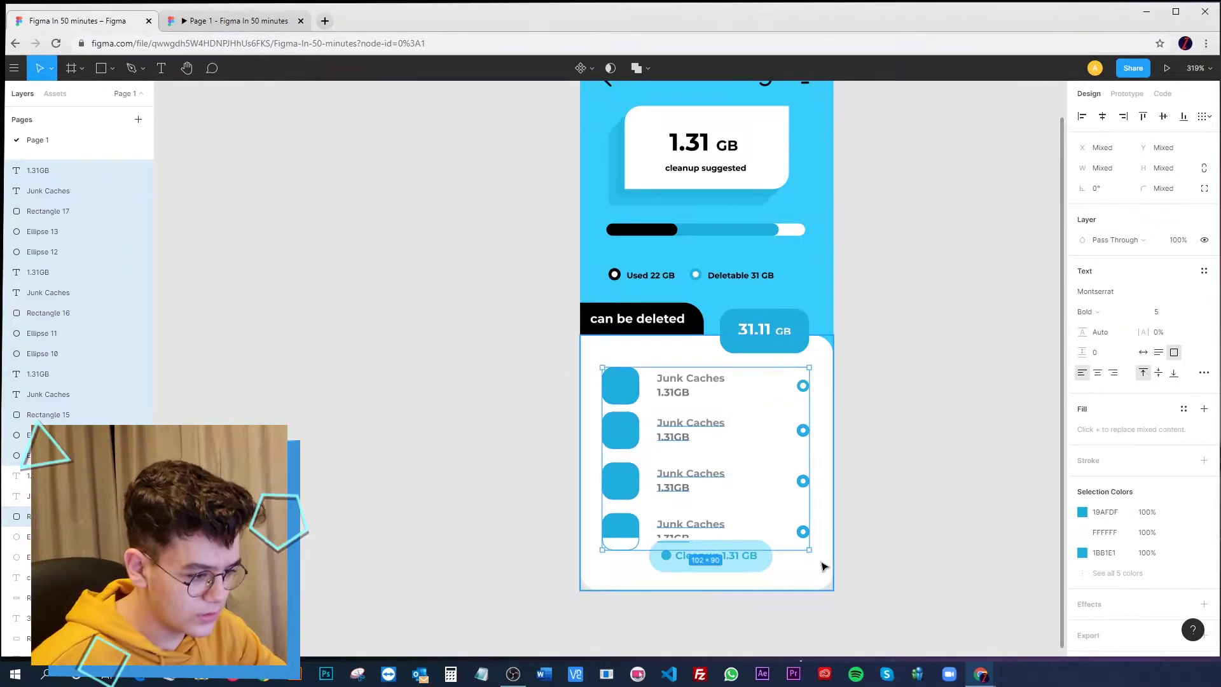
key("Delete")
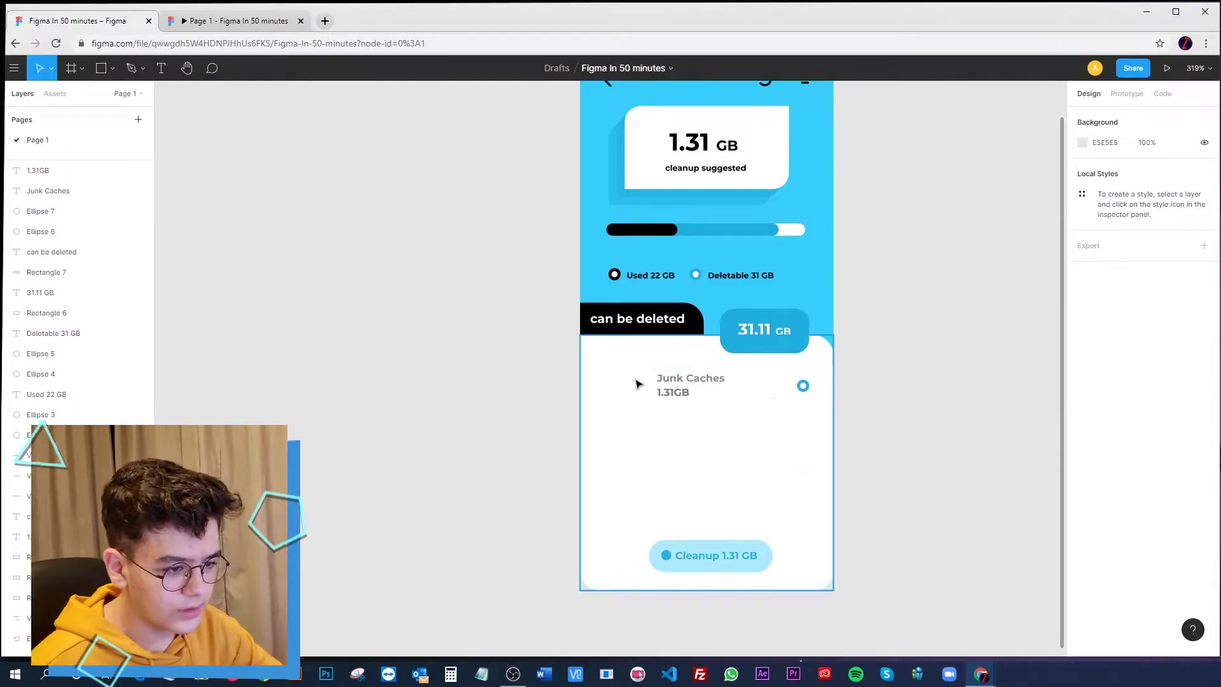
key("ctrl+z")
key("Delete")
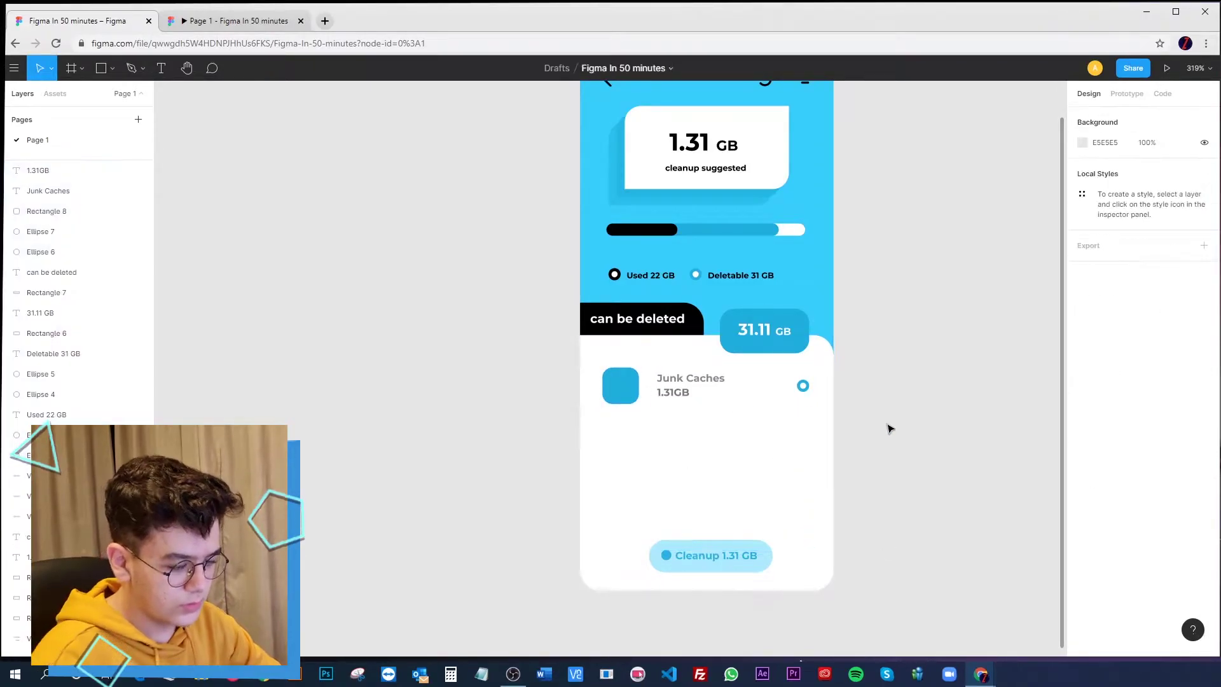
Move all layers of the Junk Caches row out of the phone screen onto the empty canvas beside it
left_click_drag(867, 406, 566, 375)
left_click(793, 303, "shift")
left_click_drag(698, 394, 966, 395)
key("space")
left_click_drag(921, 492, 498, 497)
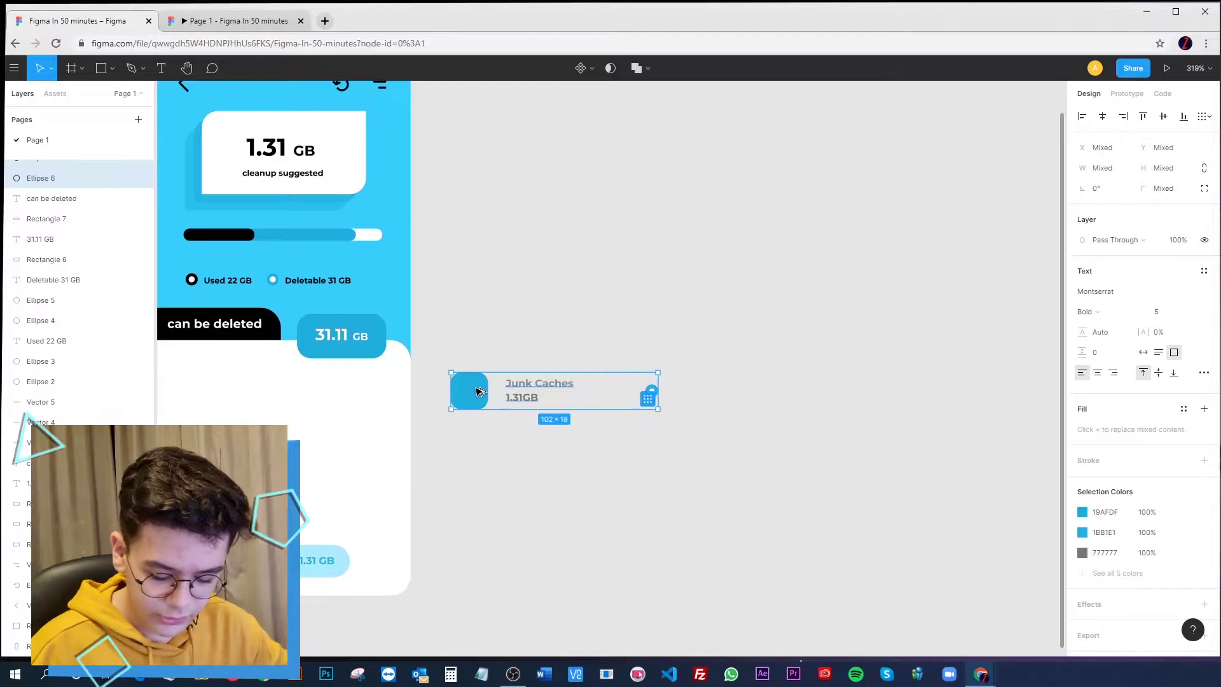
Create a component directly from the row's selected layers
key("ctrl+alt+k")
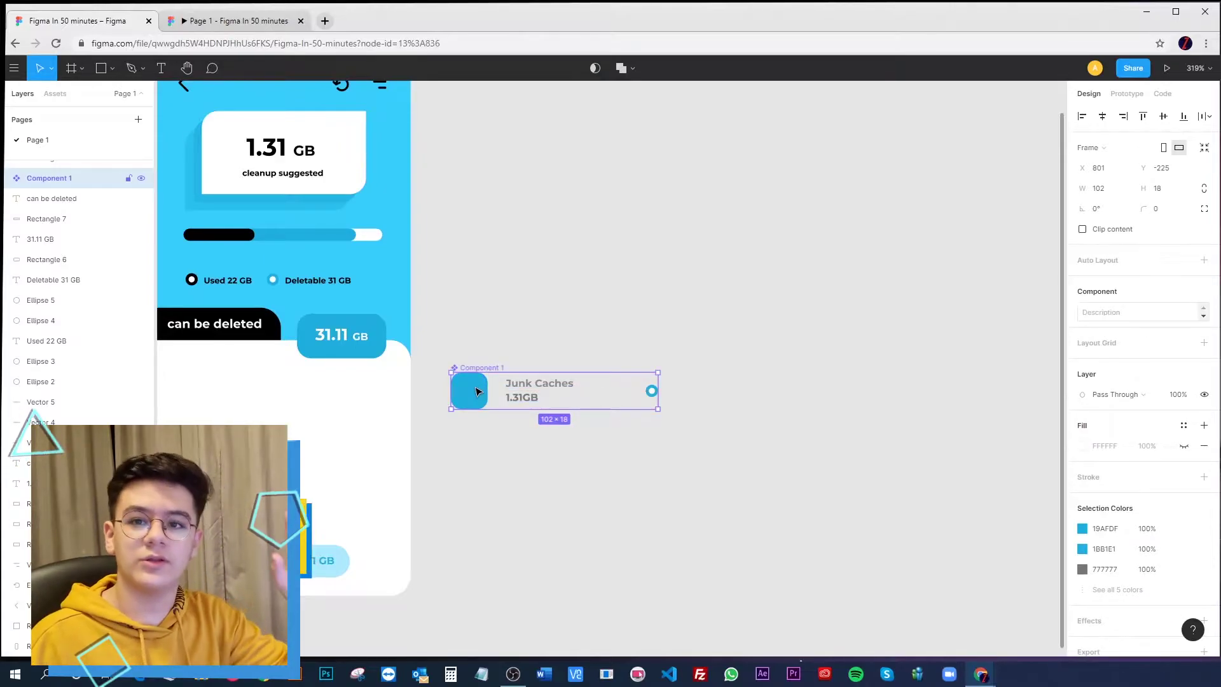
left_click(657, 276)
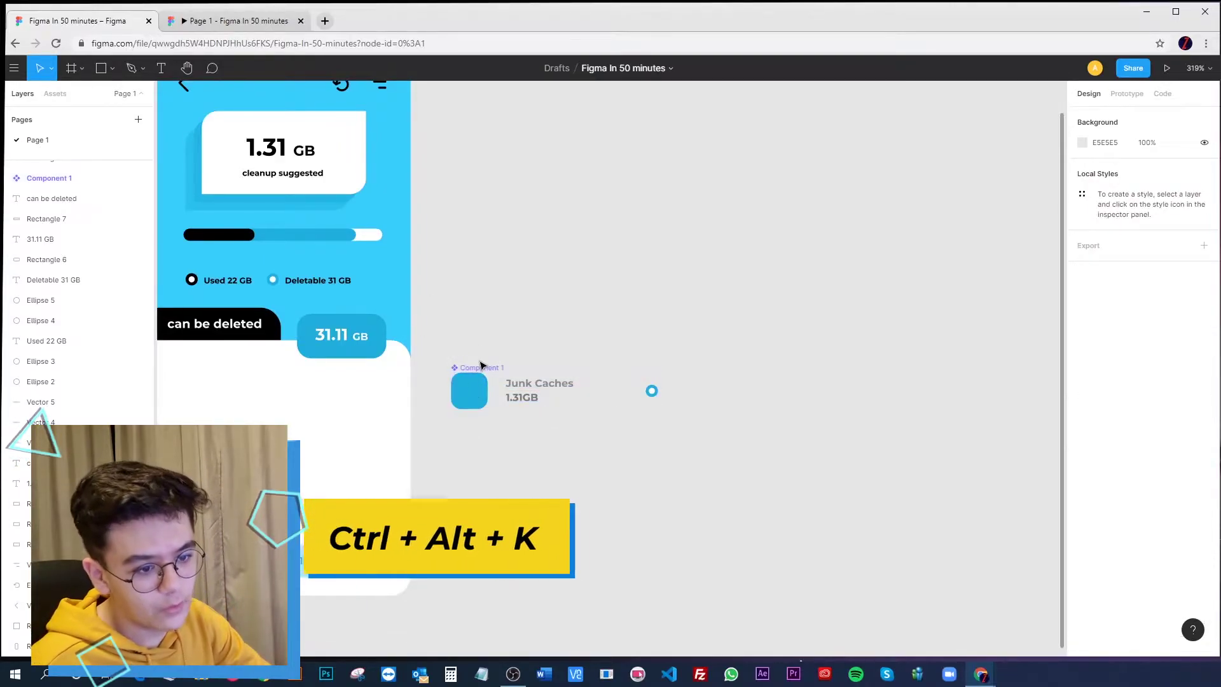
scroll(480, 362, "up", 3)
scroll(477, 403, "left", 6)
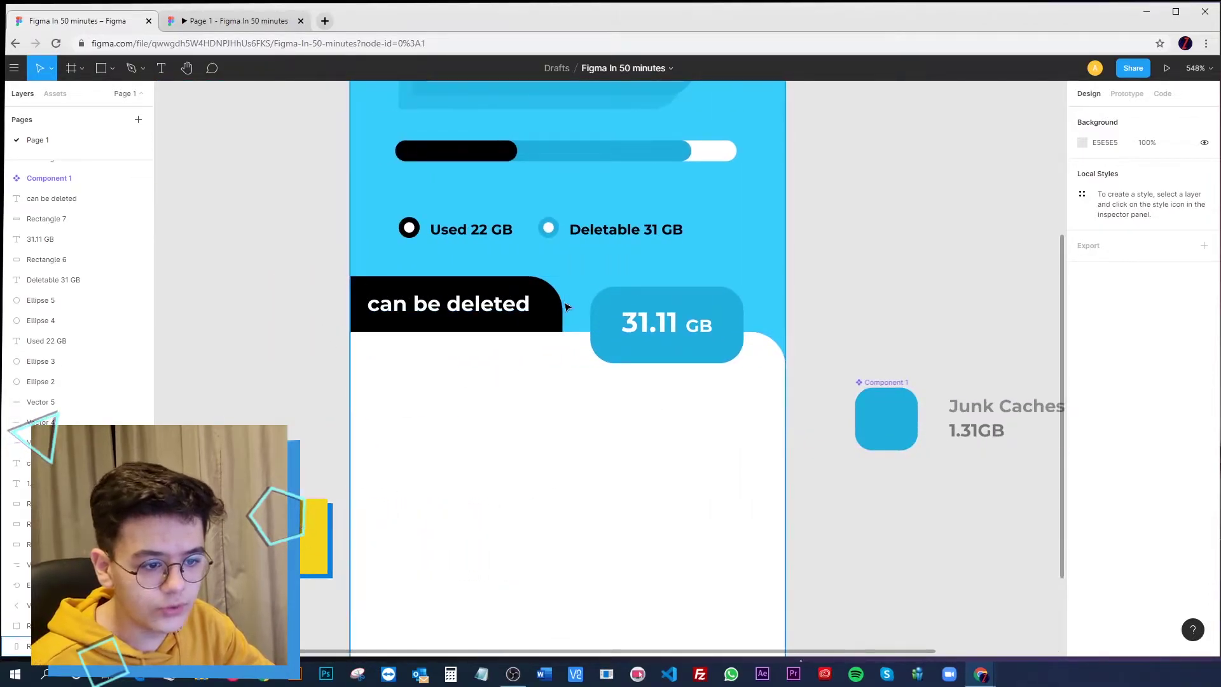
scroll(884, 376, "right", 6)
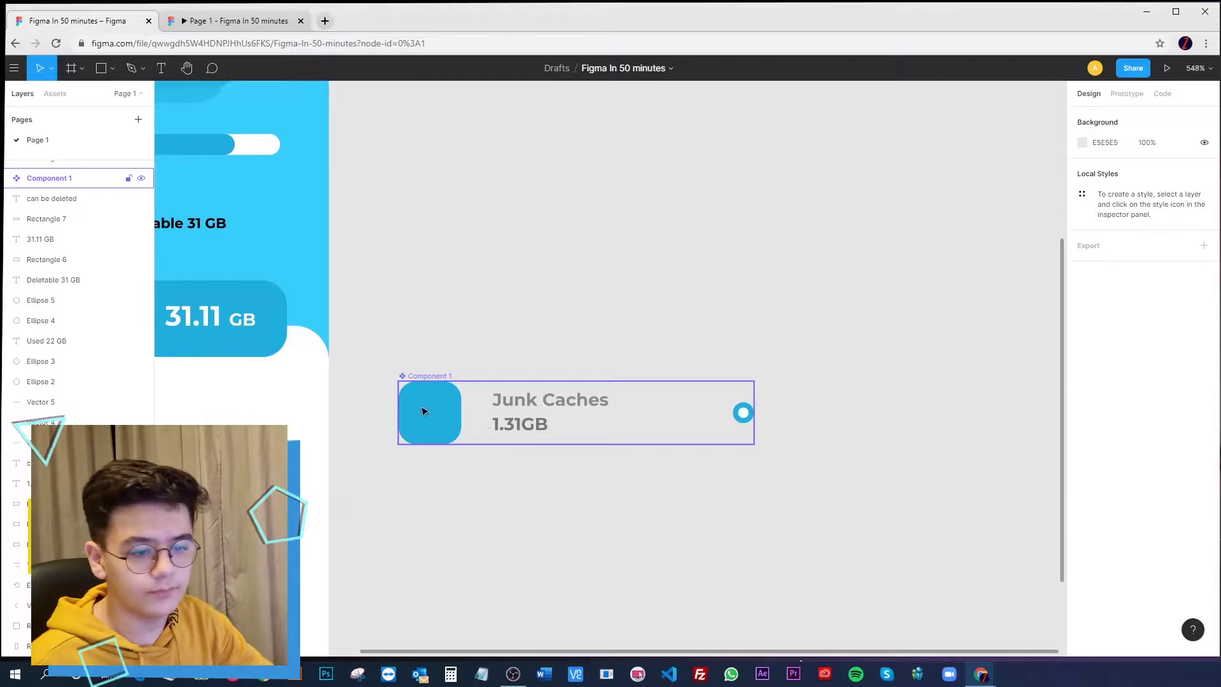
Undo the creation of the row's component
left_click(439, 410)
key("ctrl+z")
key("ctrl+z")
key("ctrl+z")
right_click(433, 410)
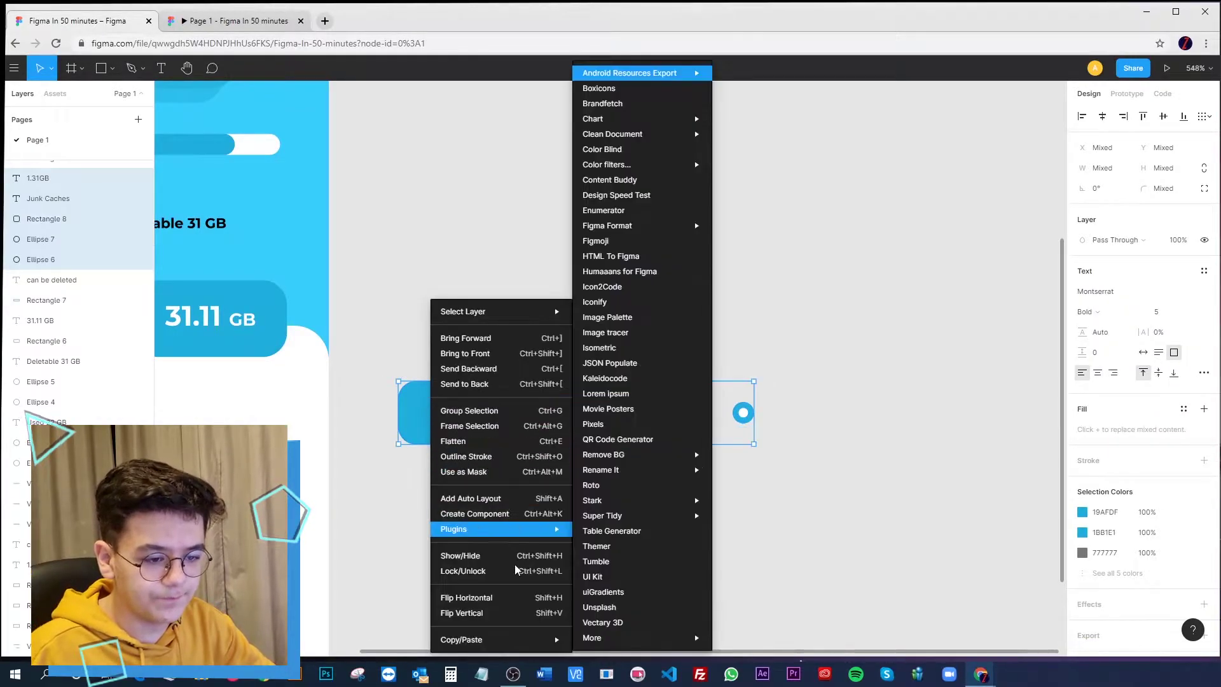
left_click(883, 369)
Group the Junk Caches row's square, texts and ring, and turn the group into a component
left_click_drag(824, 293, 375, 522)
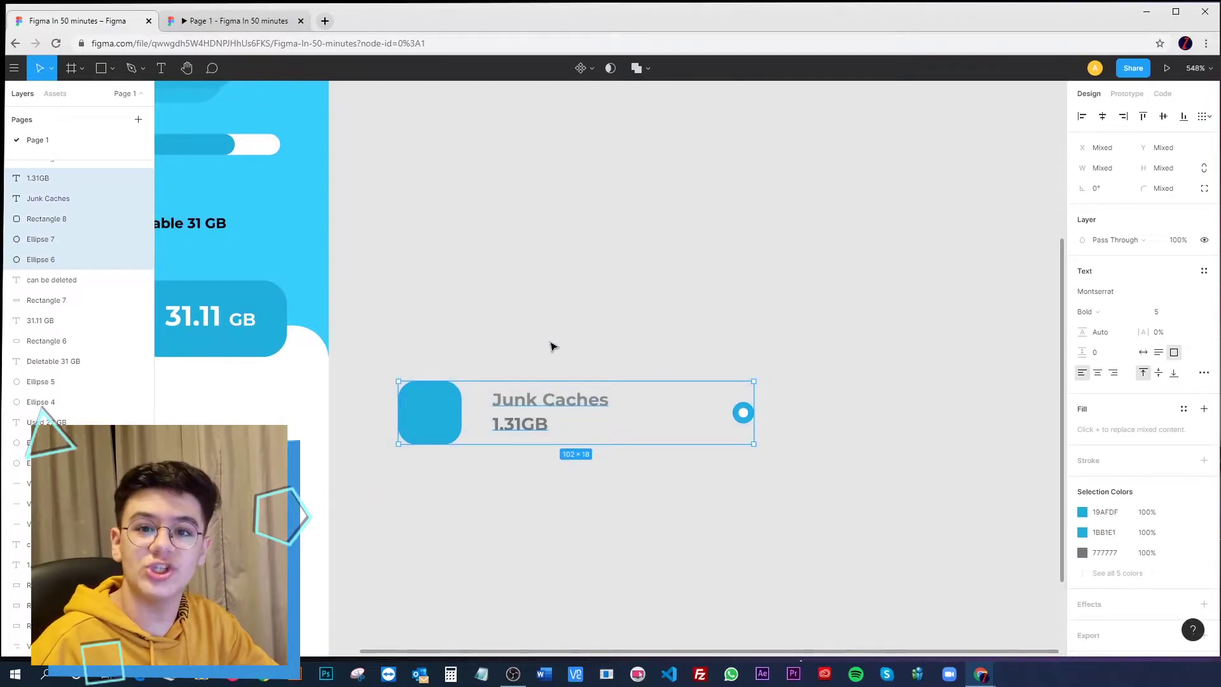
key("ctrl+g")
right_click(545, 408)
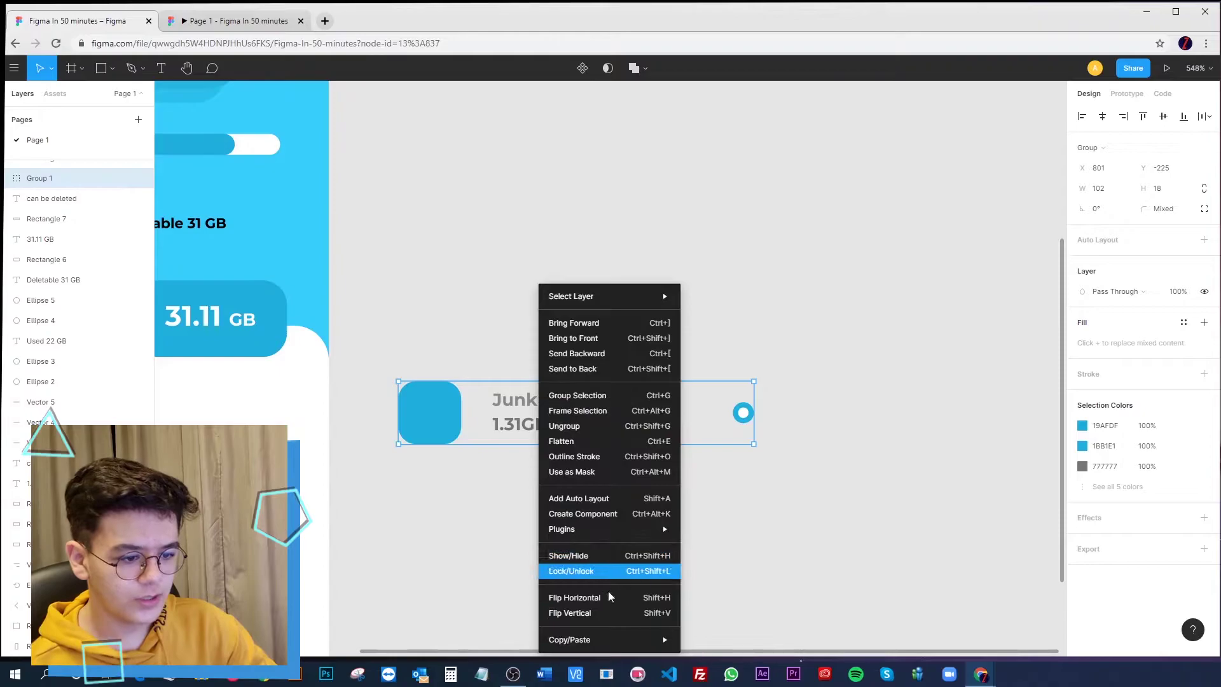
left_click(574, 515)
left_click(542, 527)
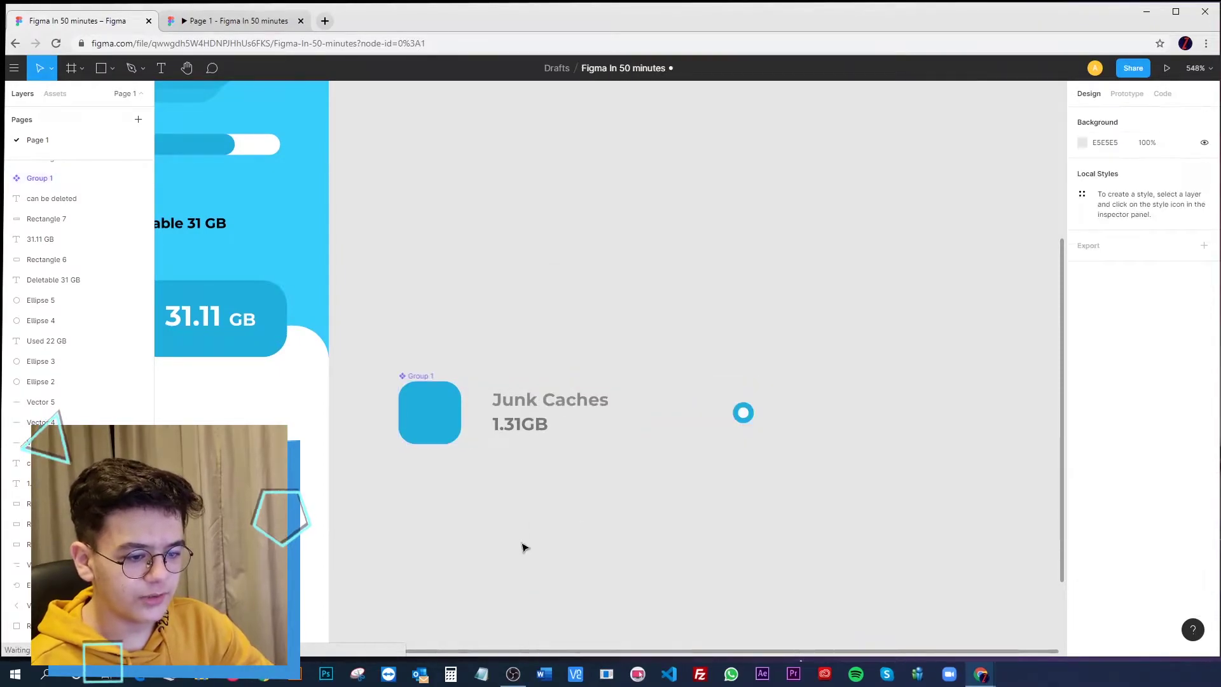
left_click_drag(522, 544, 638, 541)
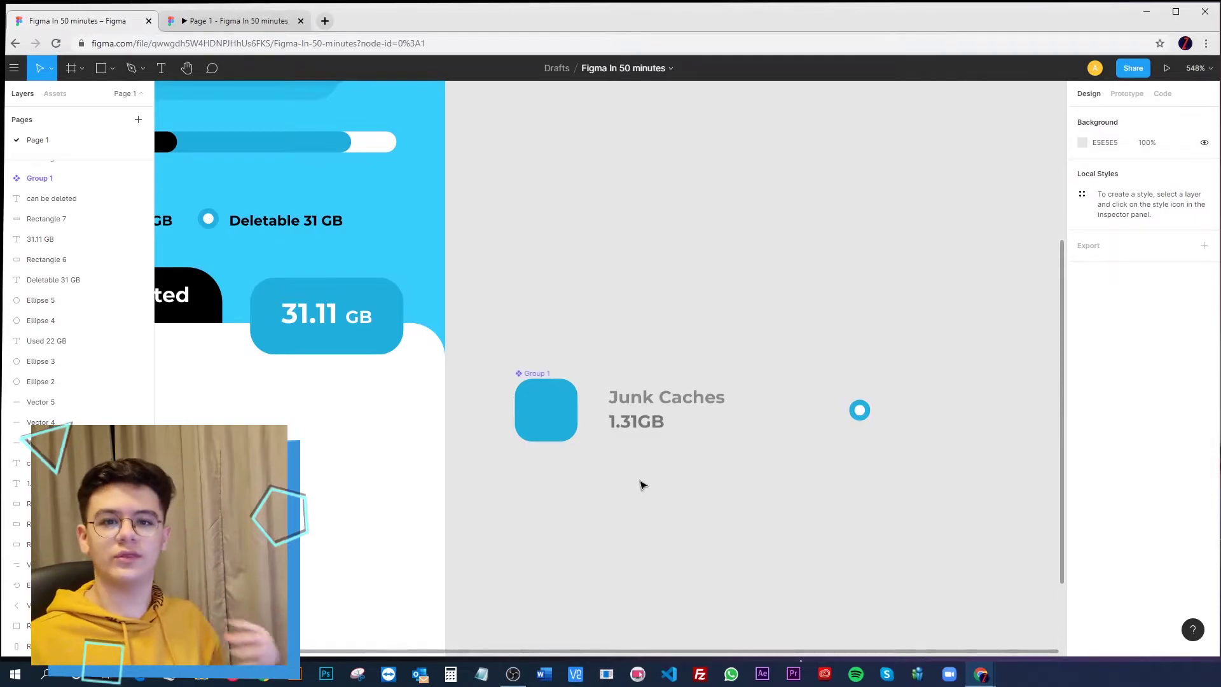
left_click(564, 377)
right_click(546, 437)
mouse_move(622, 528)
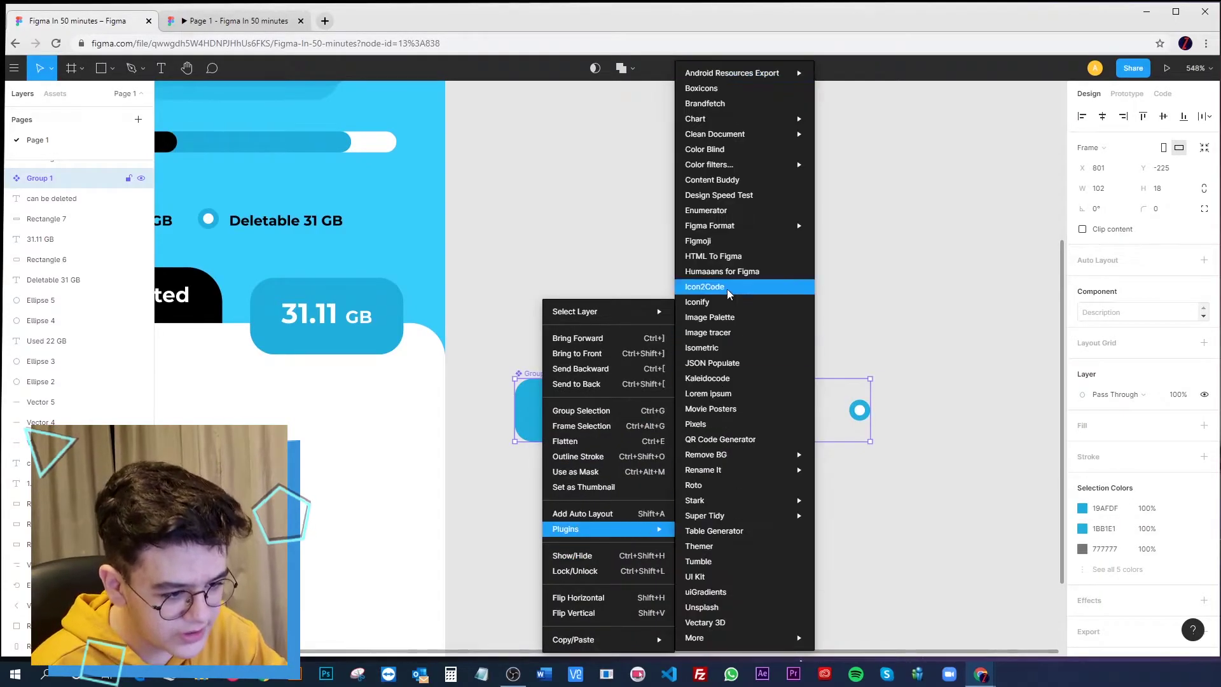
mouse_move(743, 133)
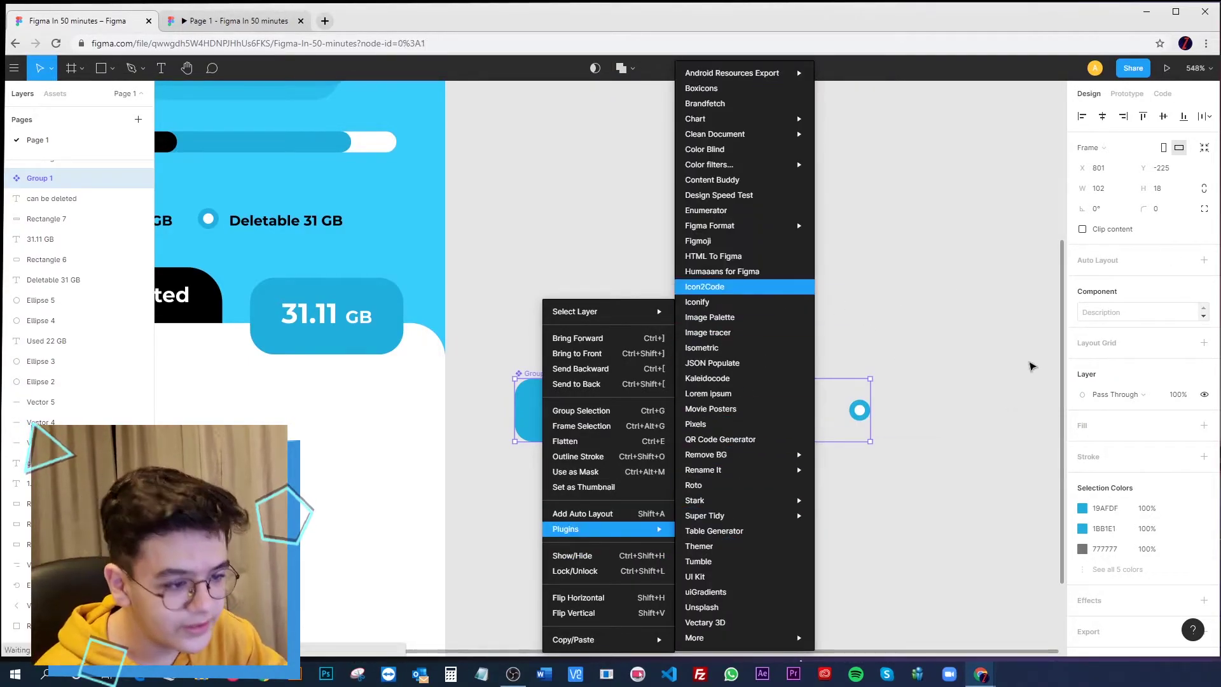
left_click(943, 384)
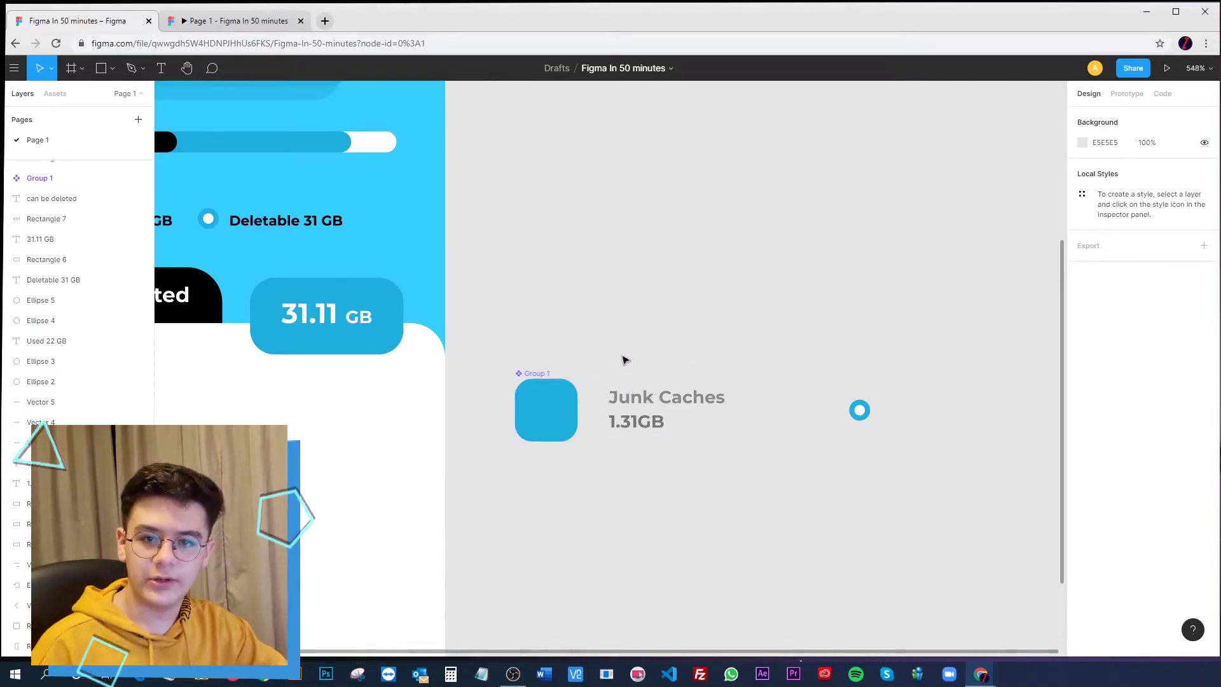
Place two copies of the Junk Caches component in the phone screen's white area as the first and second list rows
scroll(624, 358, "down", 5)
left_click_drag(661, 472, 675, 426)
scroll(654, 389, "up", 4)
scroll(666, 355, "left", 2)
scroll(666, 355, "up", 1)
left_click(763, 329)
left_click_drag(778, 345, 435, 344)
left_click(778, 331)
left_click_drag(819, 332, 439, 401)
Copy and paste the Junk Caches component twice more, placing the copies as the third and fourth list rows
left_click(736, 322)
key("ctrl+c")
key("ctrl+v")
left_click_drag(807, 322, 443, 470)
left_click(757, 352)
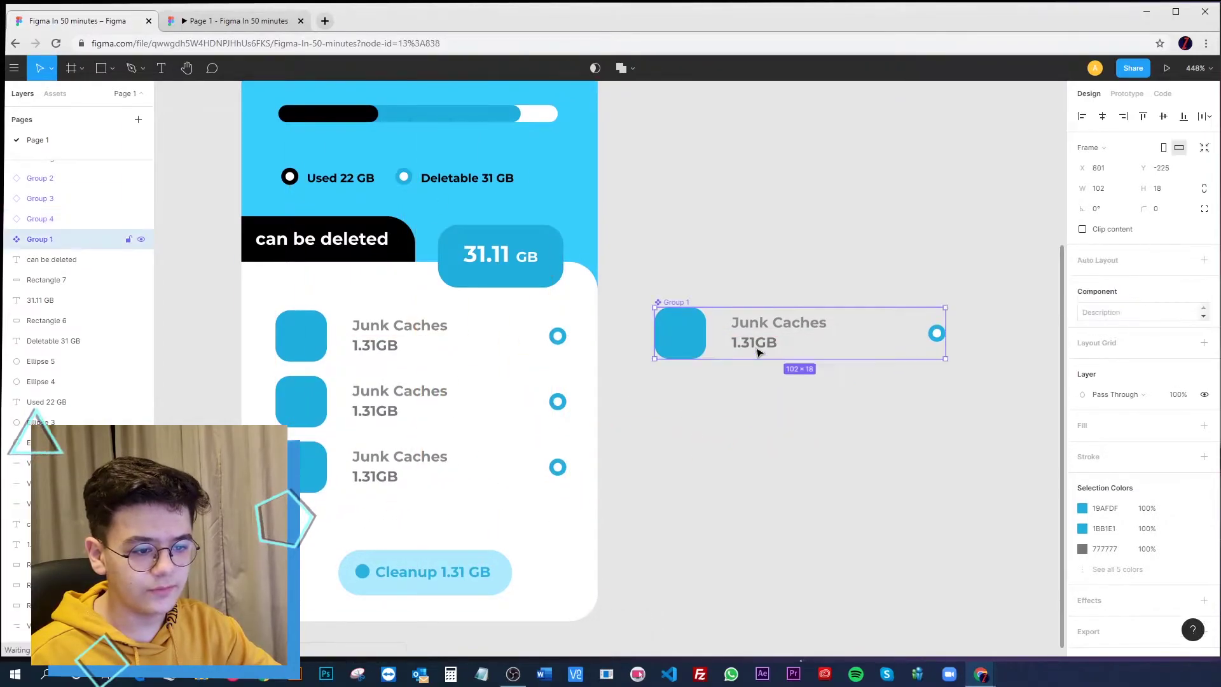
key("ctrl+v")
left_click_drag(774, 344, 404, 542)
left_click(681, 507)
scroll(734, 494, "left", 2)
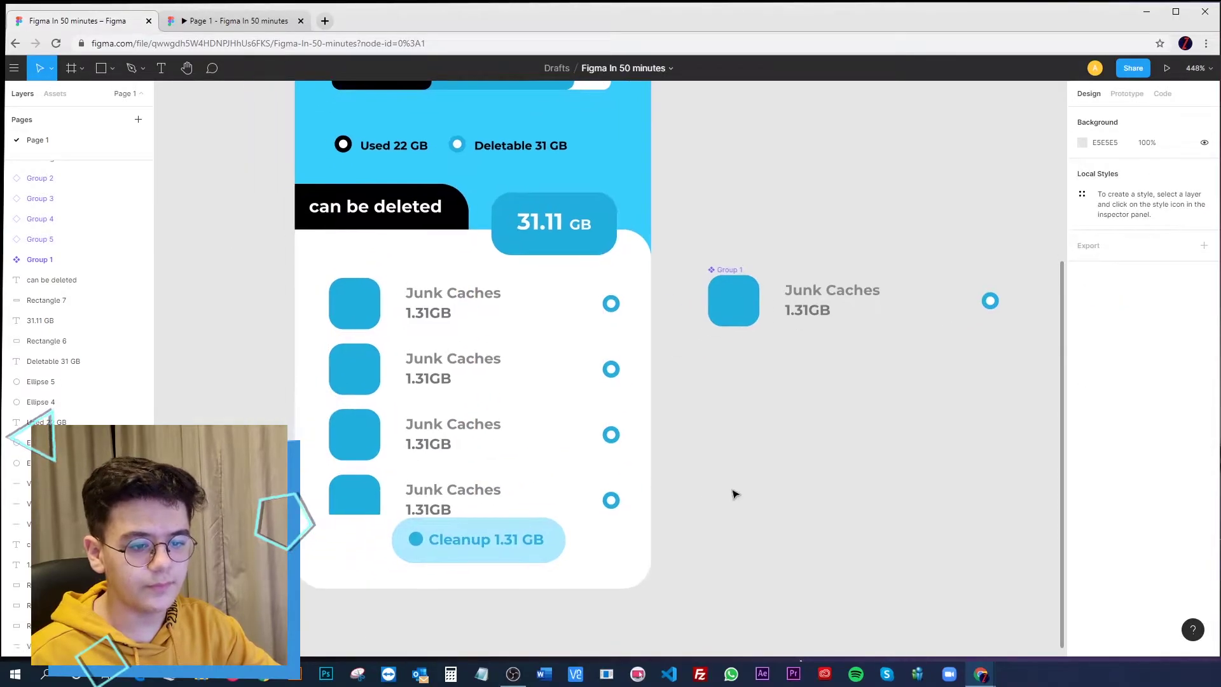
double_click(423, 293)
left_click(828, 417)
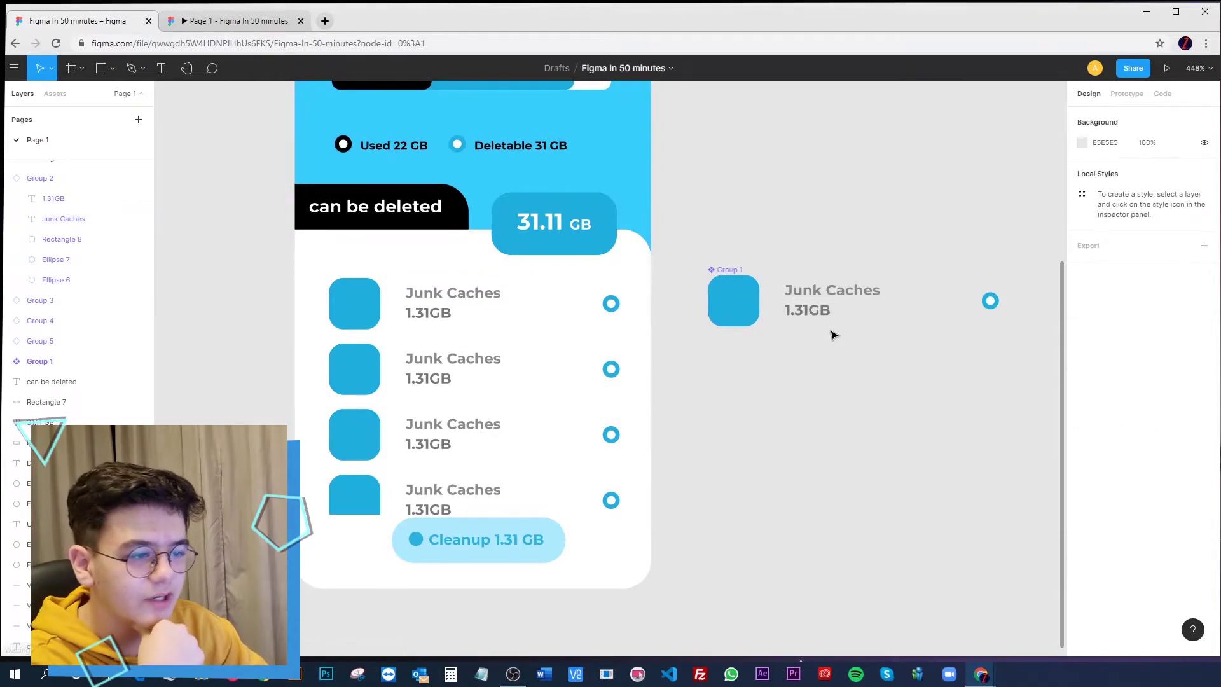
double_click(860, 295)
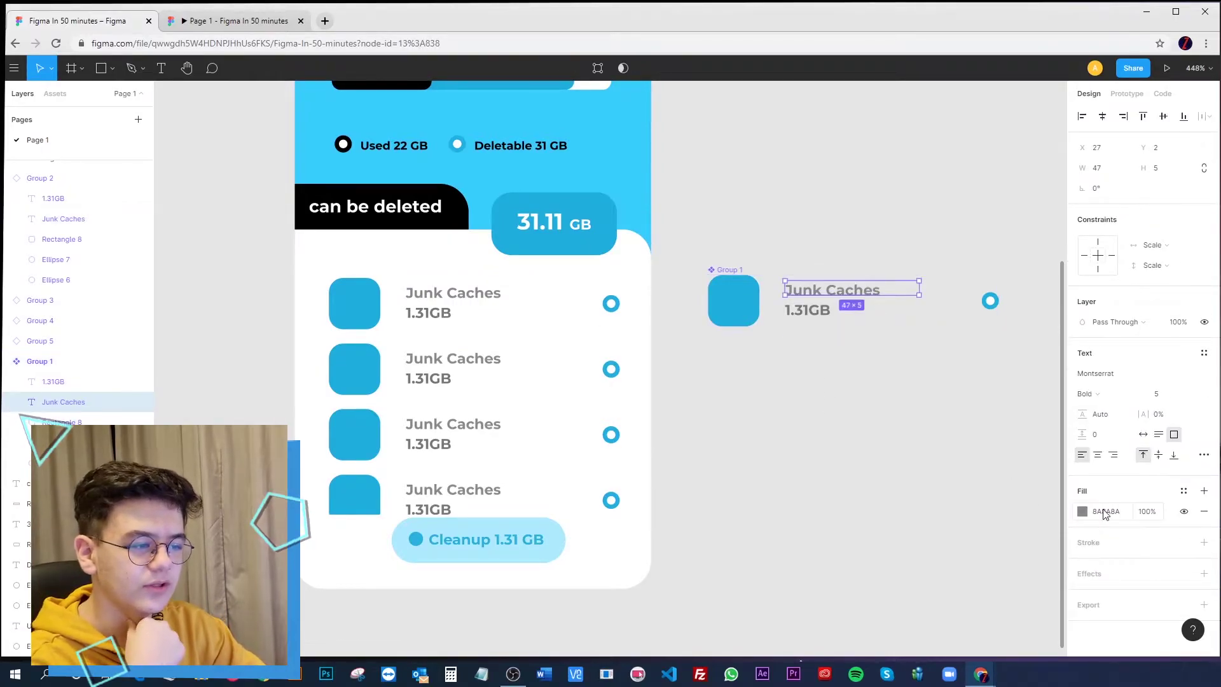
left_click(983, 445)
left_click_drag(884, 348, 639, 390)
left_click_drag(451, 405, 626, 439)
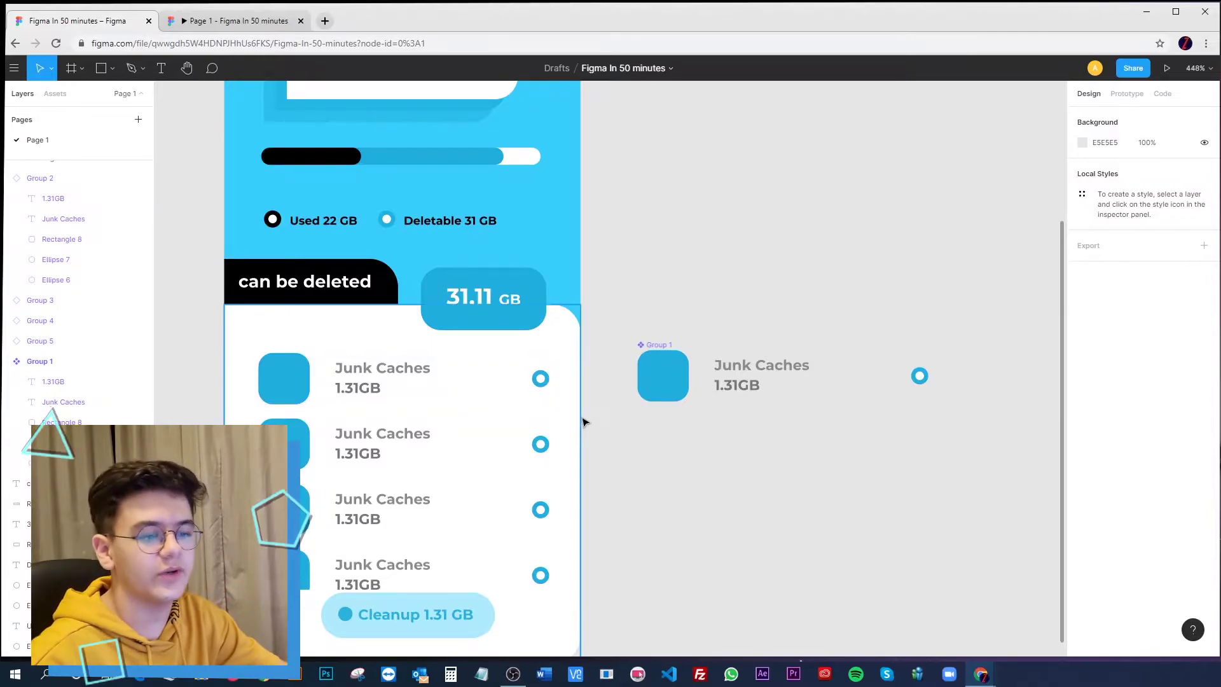
Set the fill of the master component's Junk Caches title to dark gray 292929
double_click(754, 368)
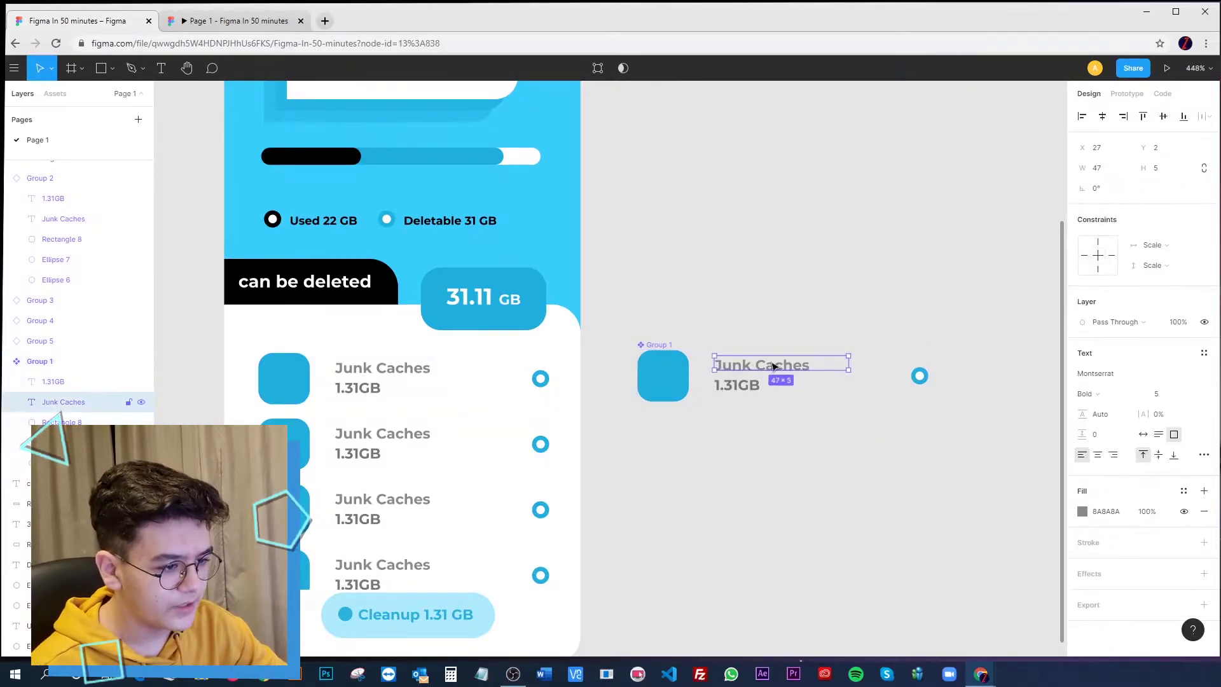
left_click(845, 468)
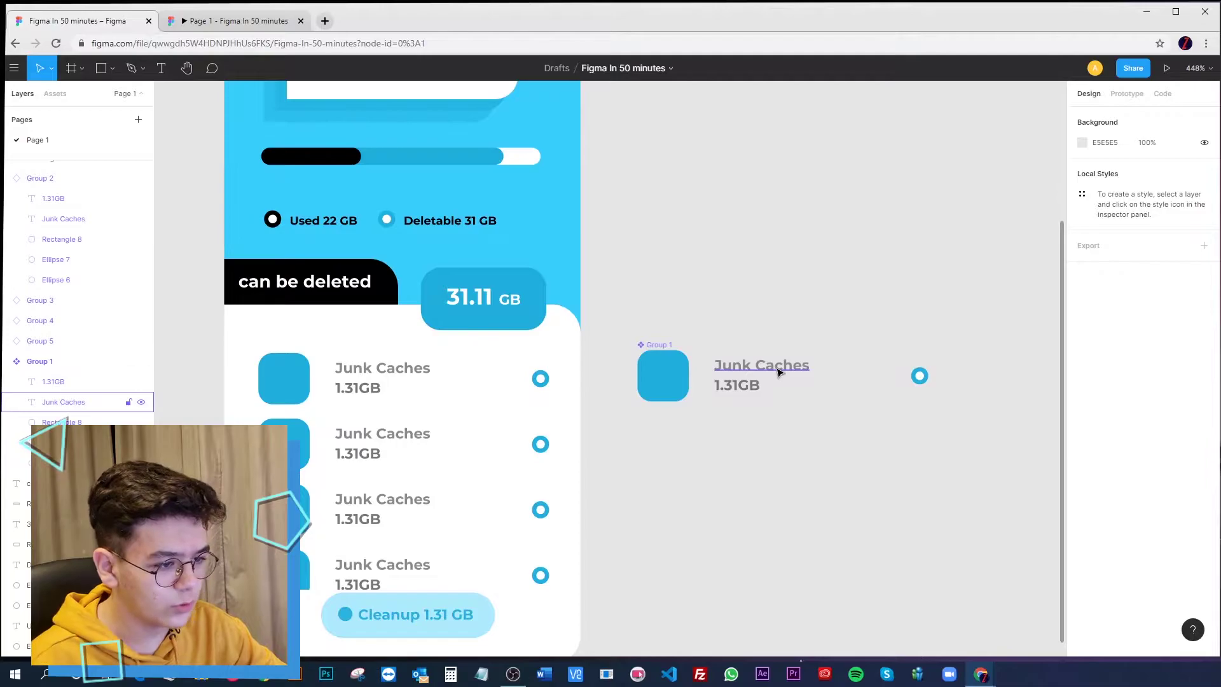
left_click(779, 372)
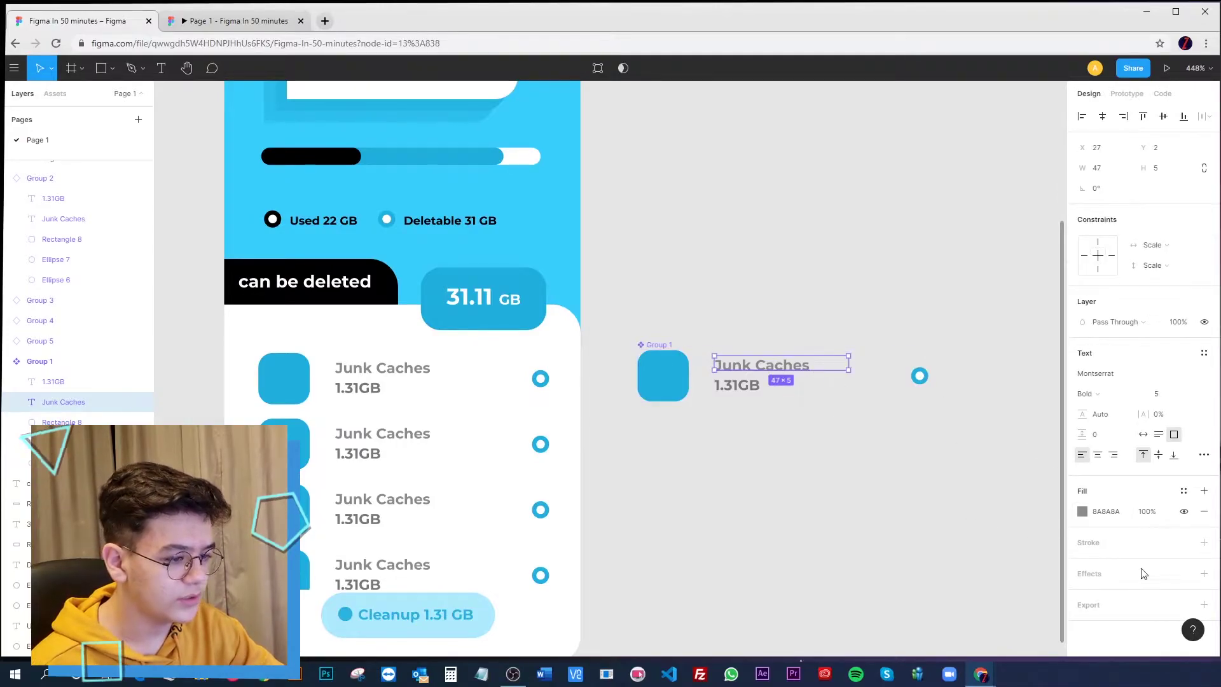
left_click(1081, 510)
left_click_drag(948, 464, 909, 487)
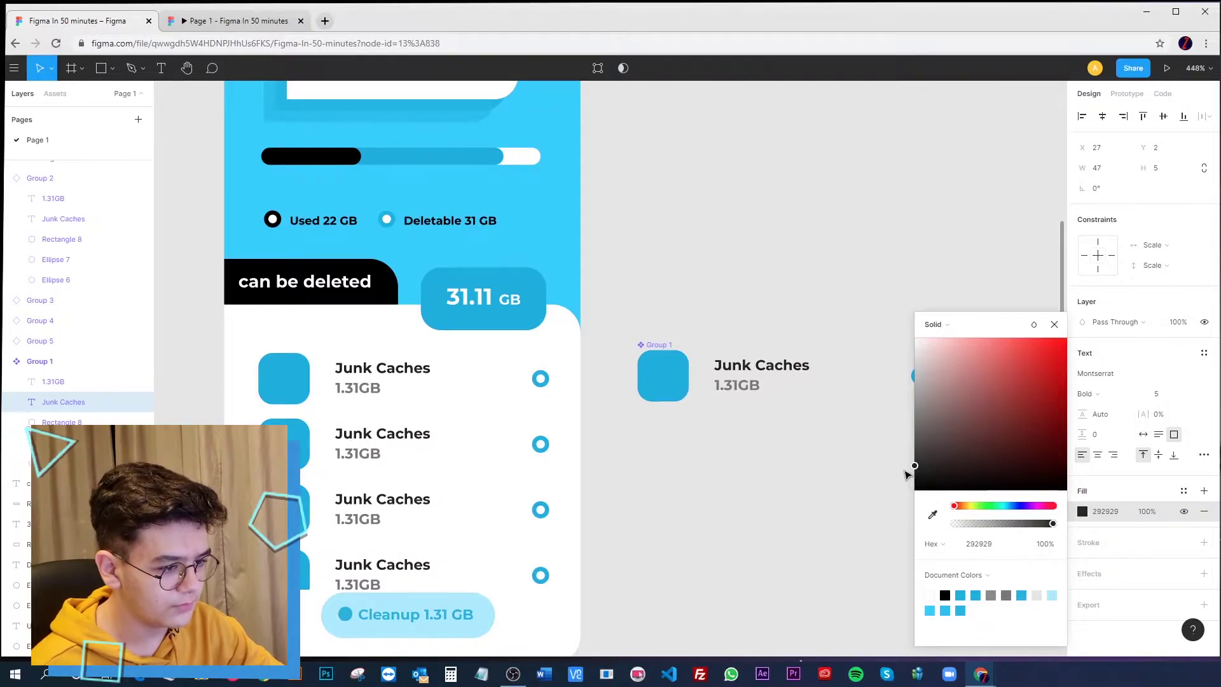
left_click(826, 501)
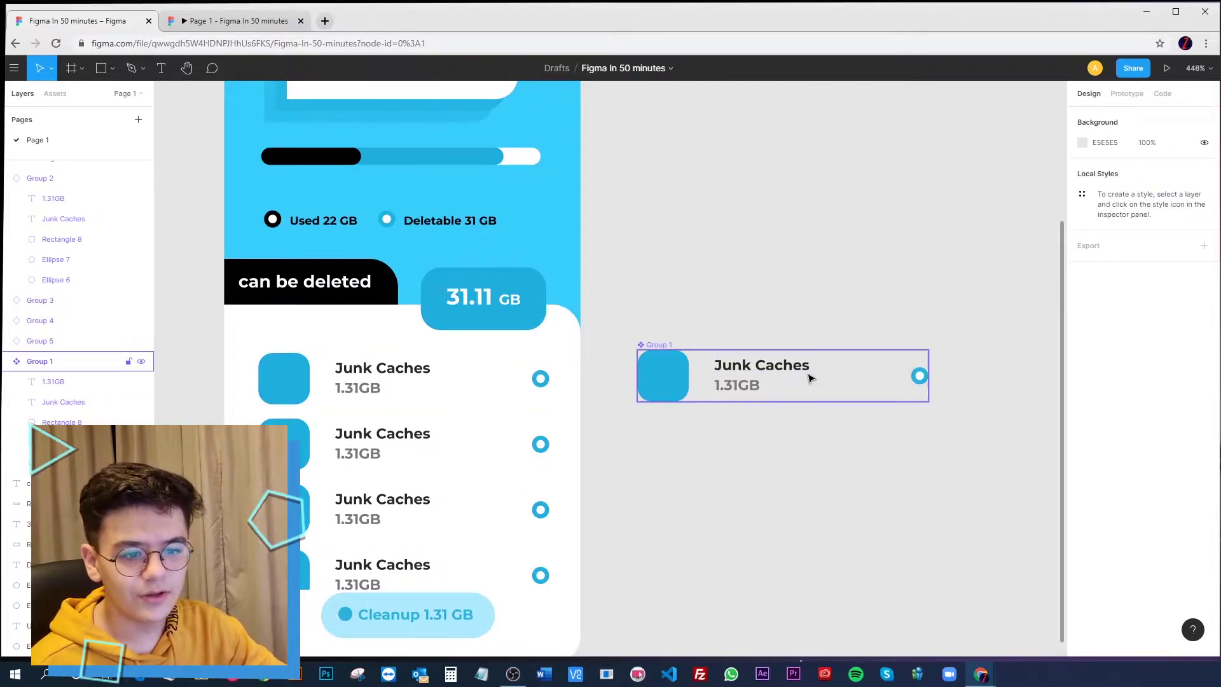
Change the fill of the master component's Junk Caches title to black (000000)
left_click(761, 368)
left_click(760, 368)
left_click(1082, 512)
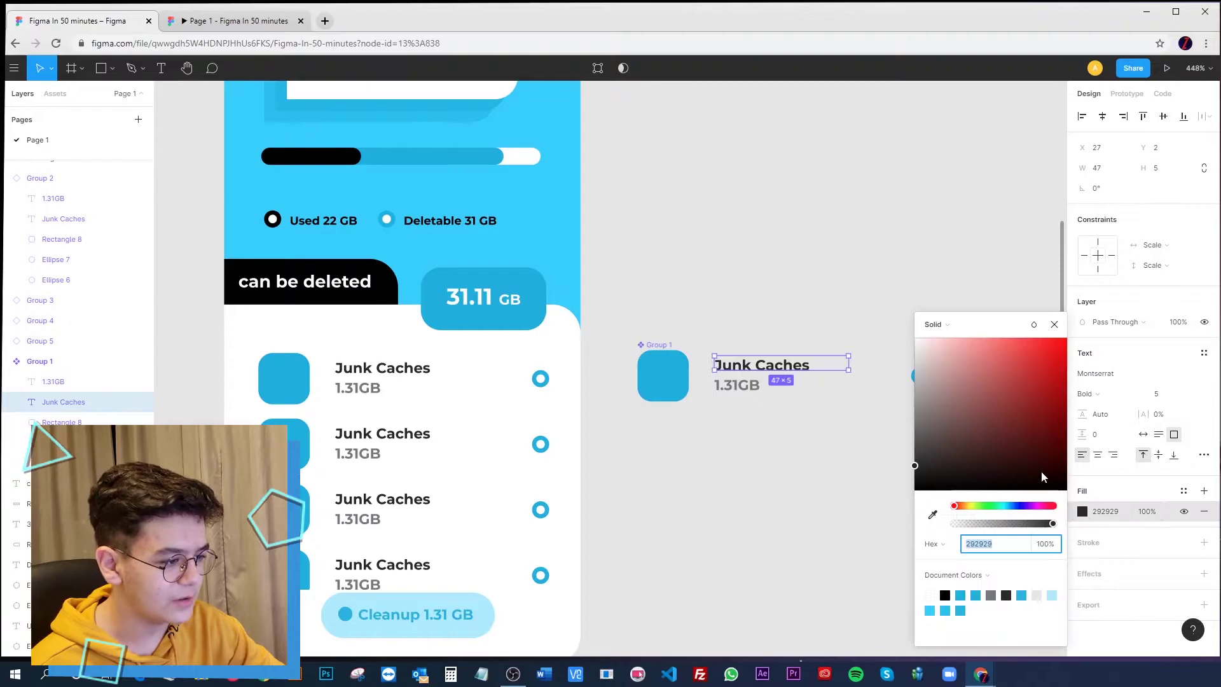
left_click_drag(1041, 476, 1023, 441)
left_click_drag(956, 505, 918, 499)
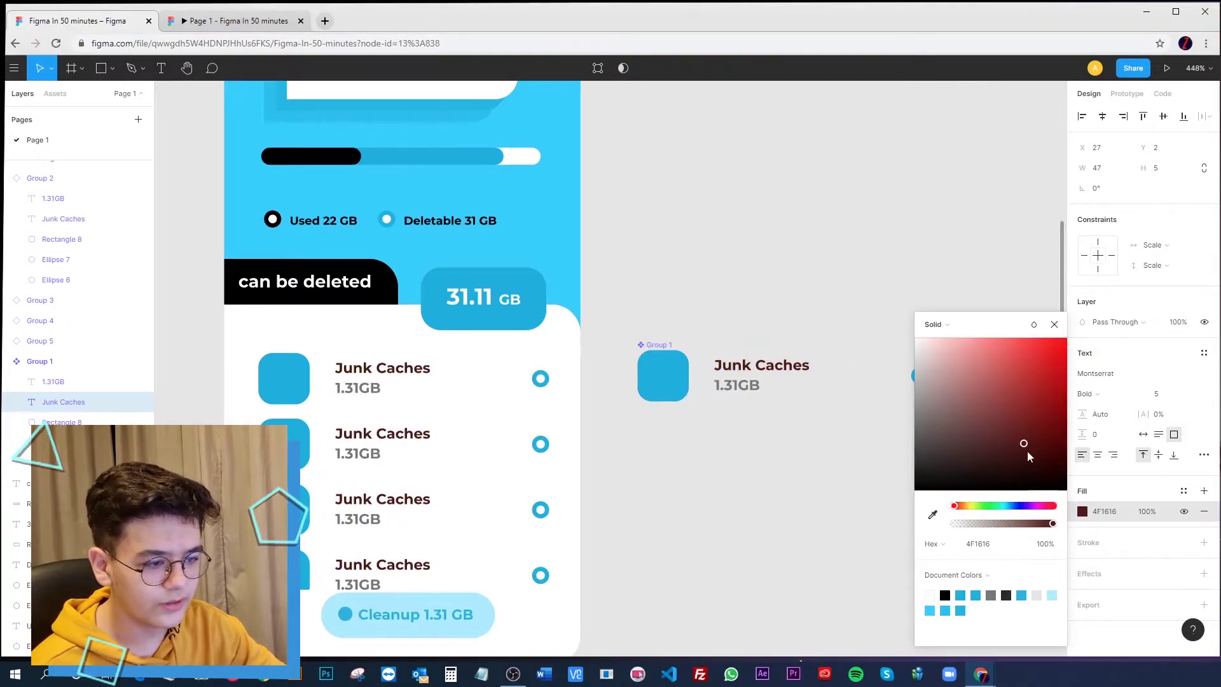
left_click_drag(1031, 447, 1070, 336)
left_click_drag(955, 506, 1014, 515)
left_click_drag(983, 387, 909, 498)
left_click(681, 540)
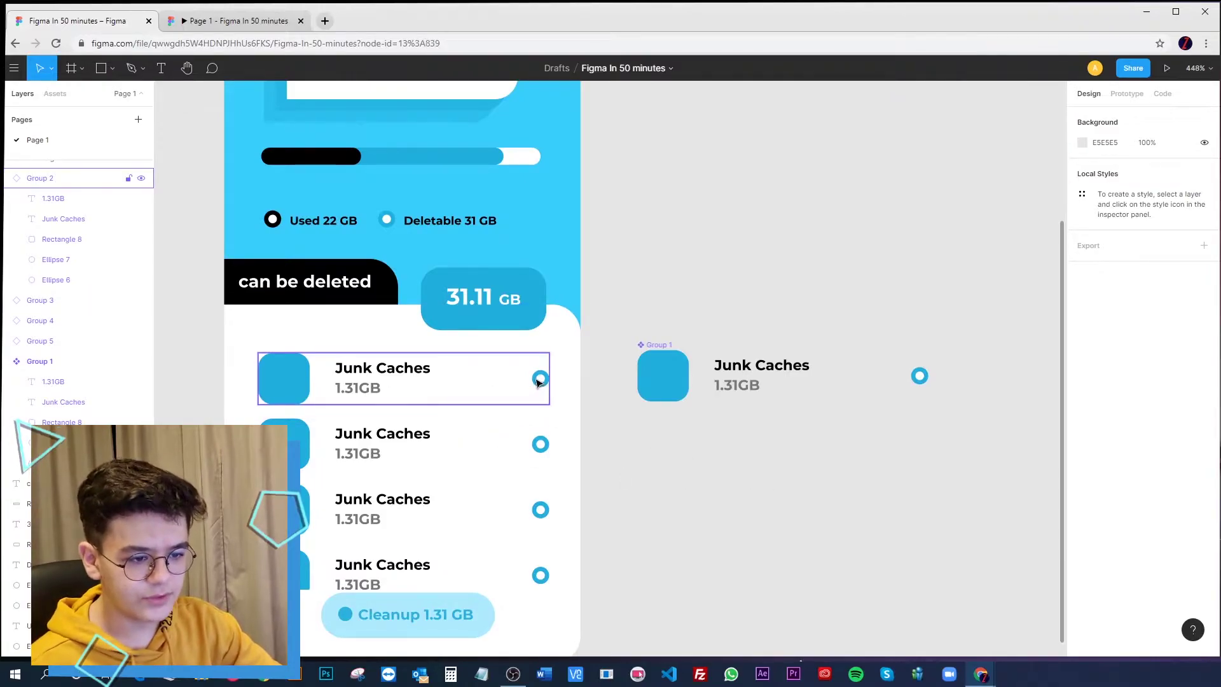
left_click(539, 381, "ctrl")
left_click(540, 444, "ctrl")
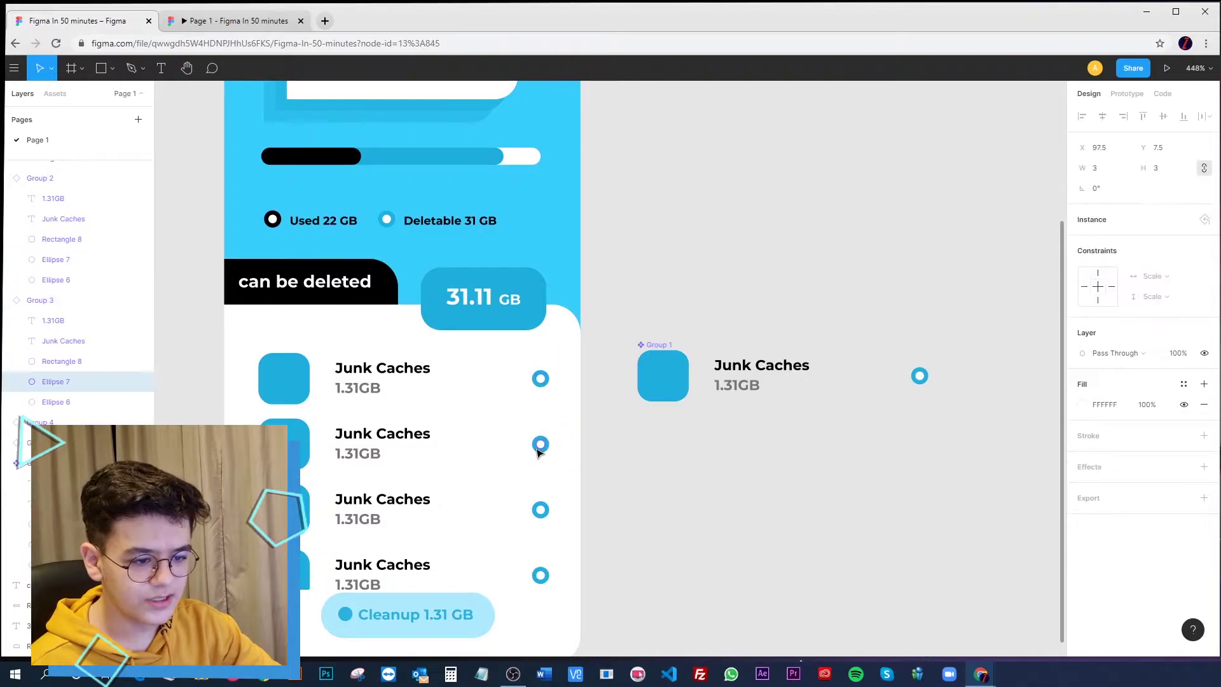
left_click(547, 518)
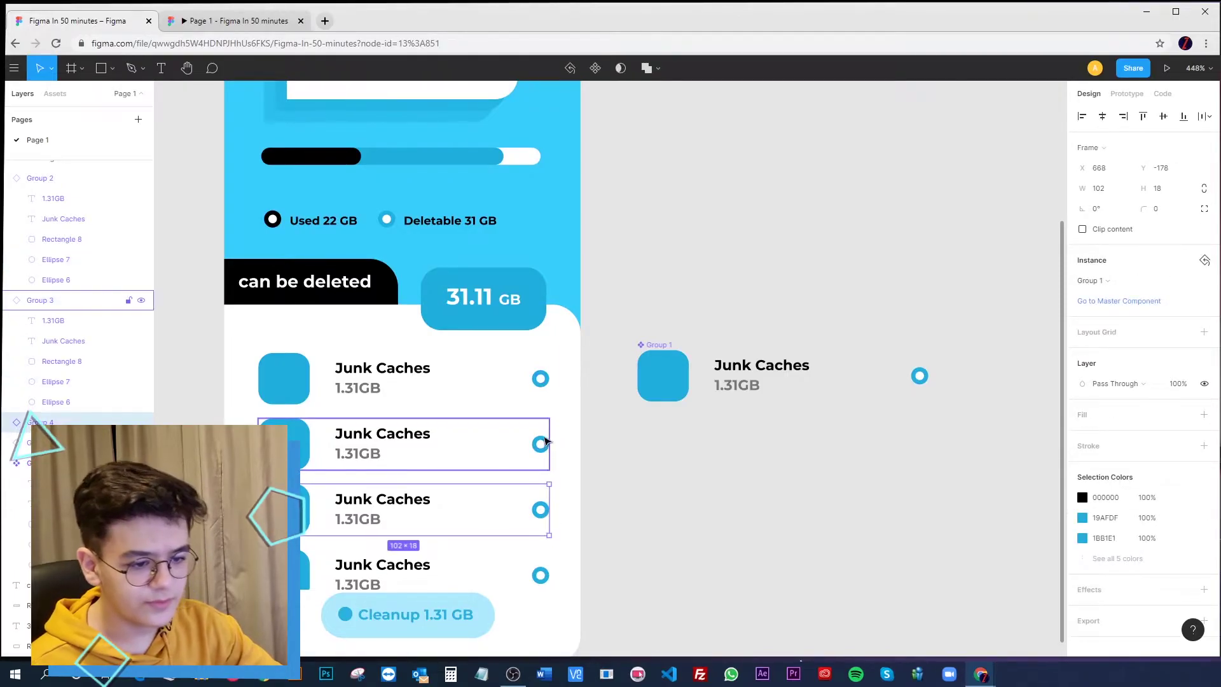
scroll(545, 459, "up", 5)
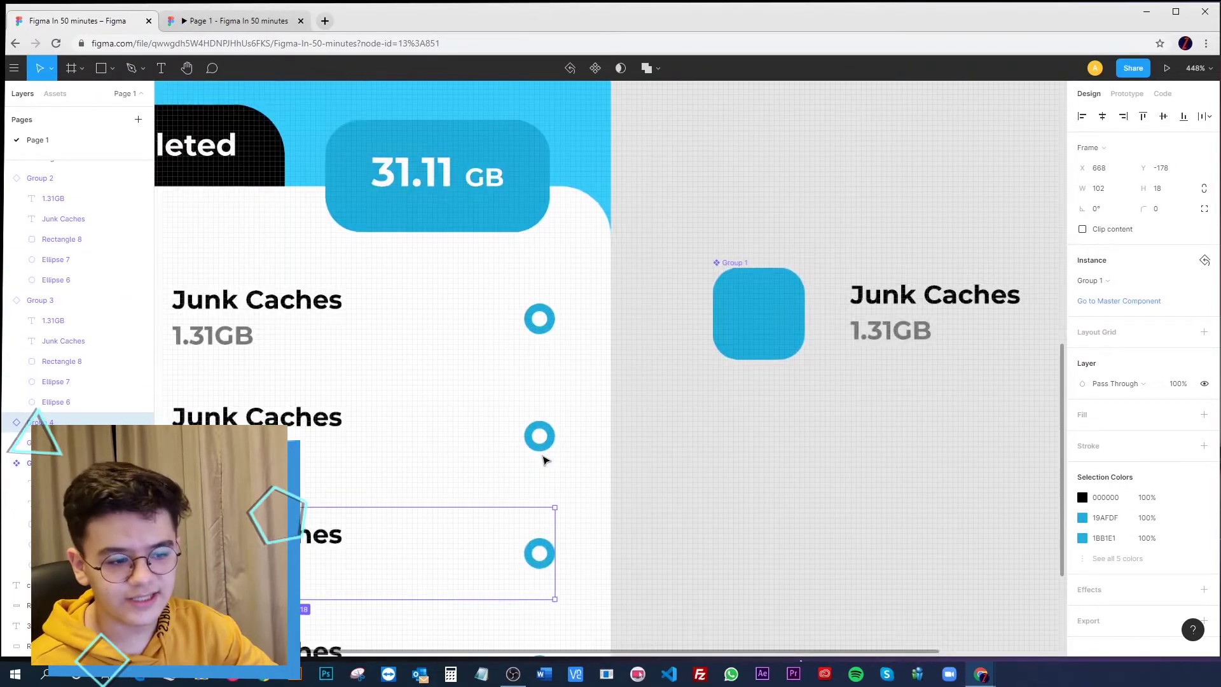
left_click(535, 444, "ctrl")
scroll(543, 474, "down", 4)
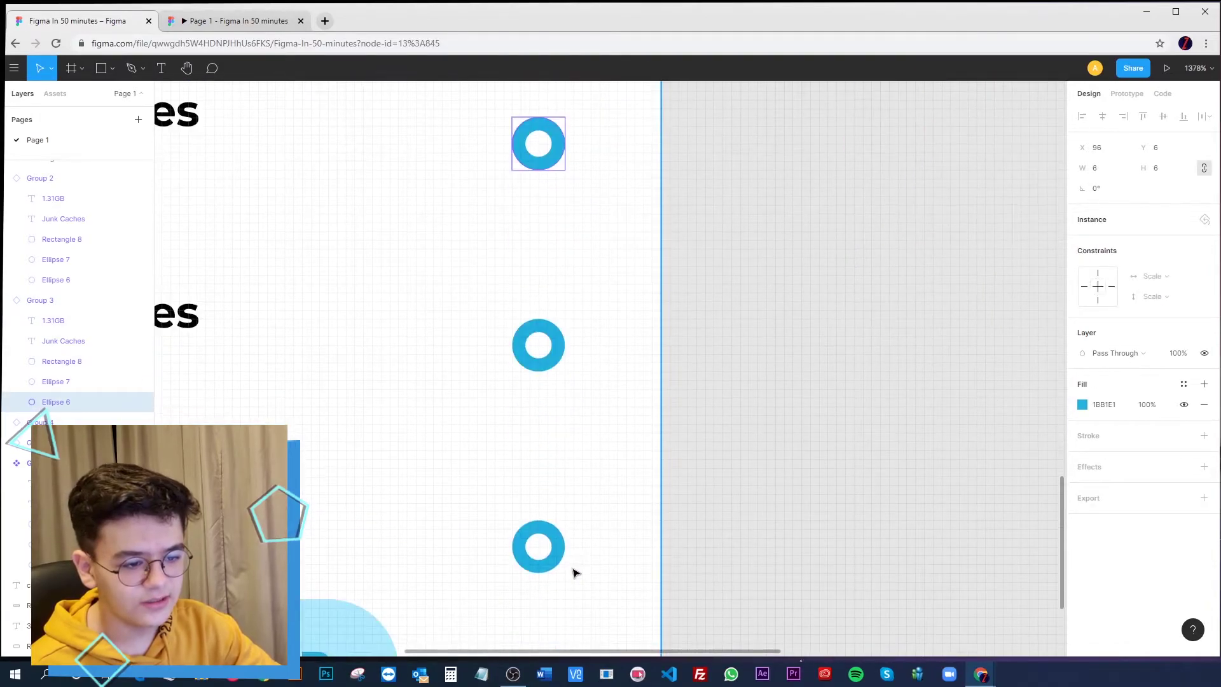
left_click(545, 370)
double_click(548, 375)
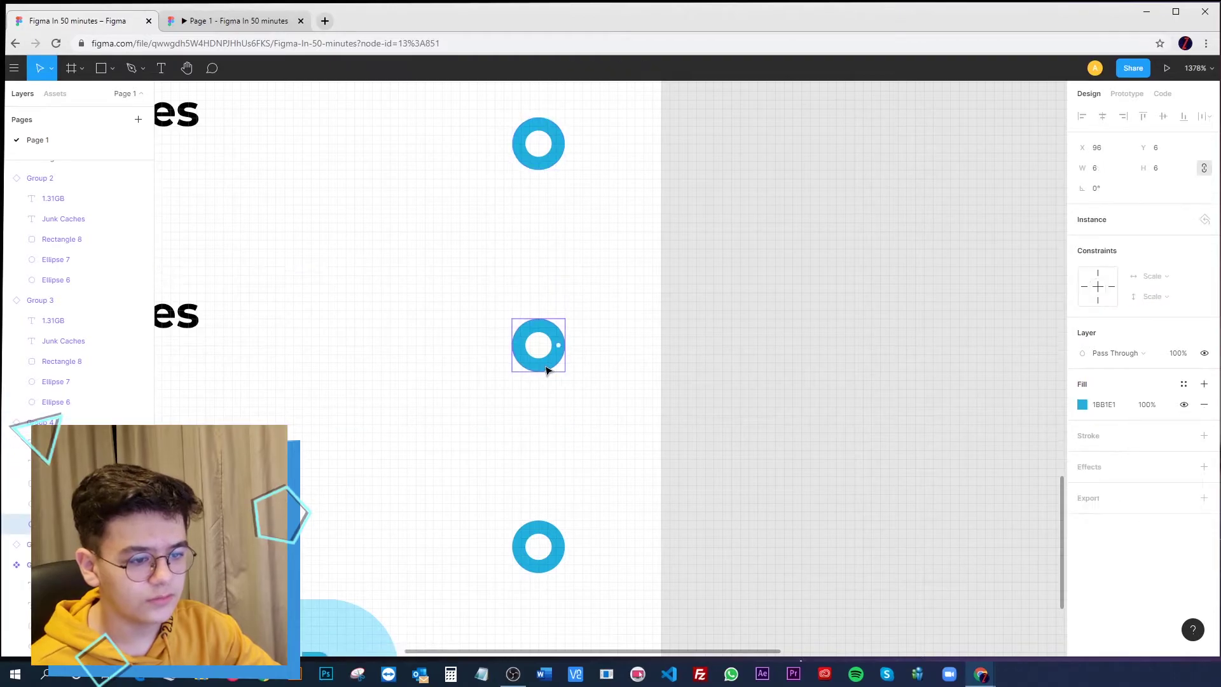
scroll(408, 383, "up", 4)
scroll(512, 373, "down", 3)
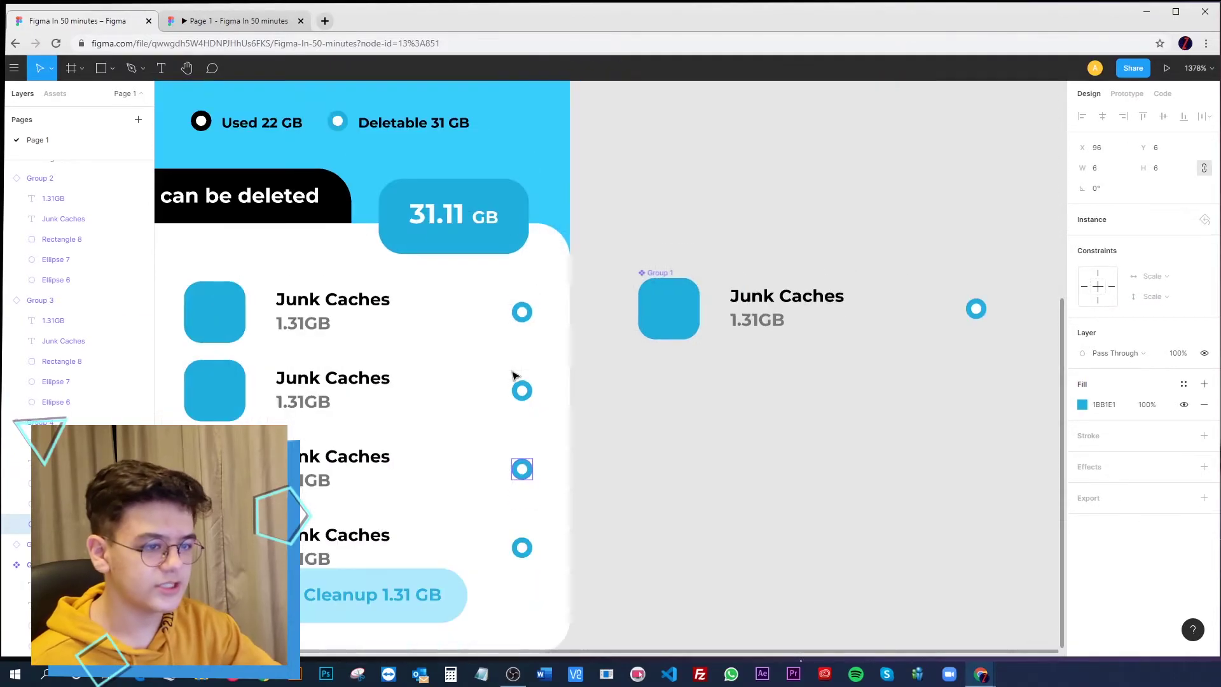
left_click(640, 445)
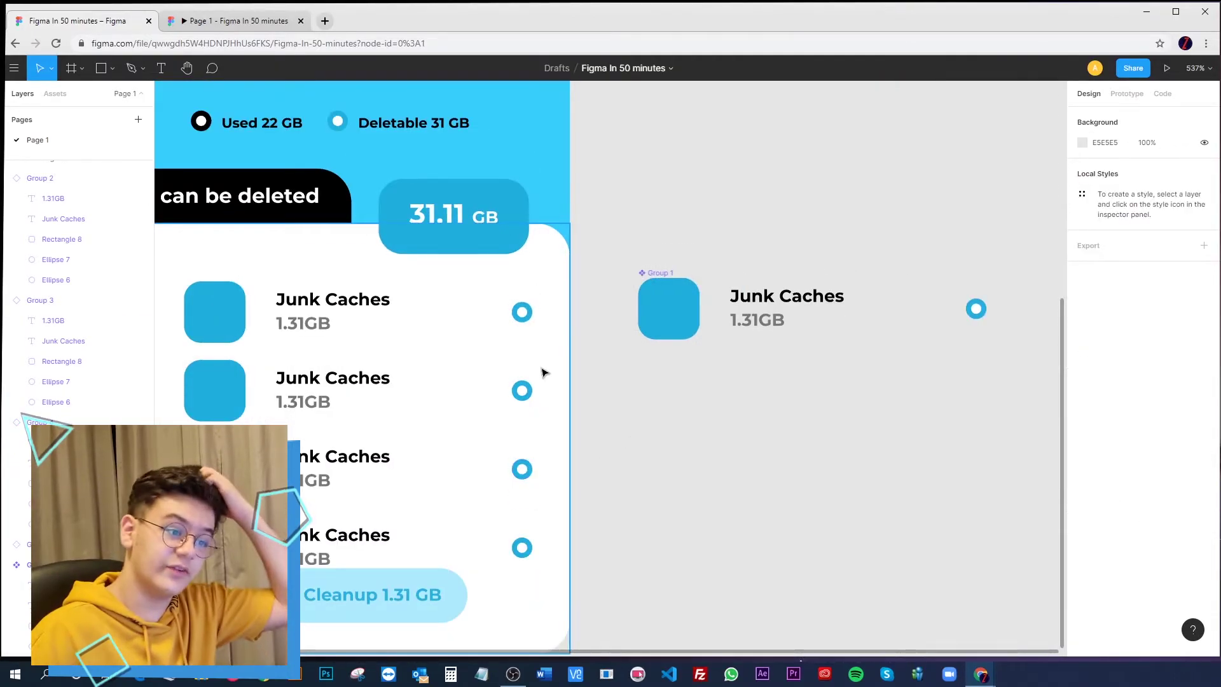
Recolor the outer circle of the second list row's ring to gray in that instance only
left_click(530, 400)
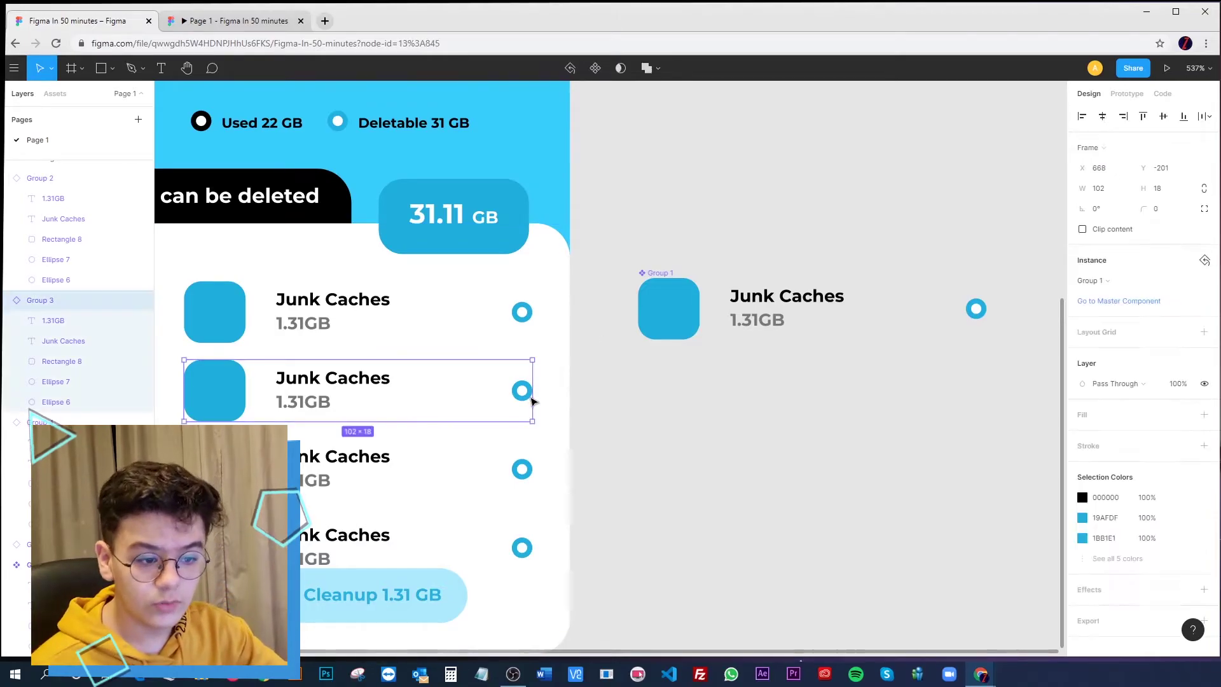
double_click(524, 395)
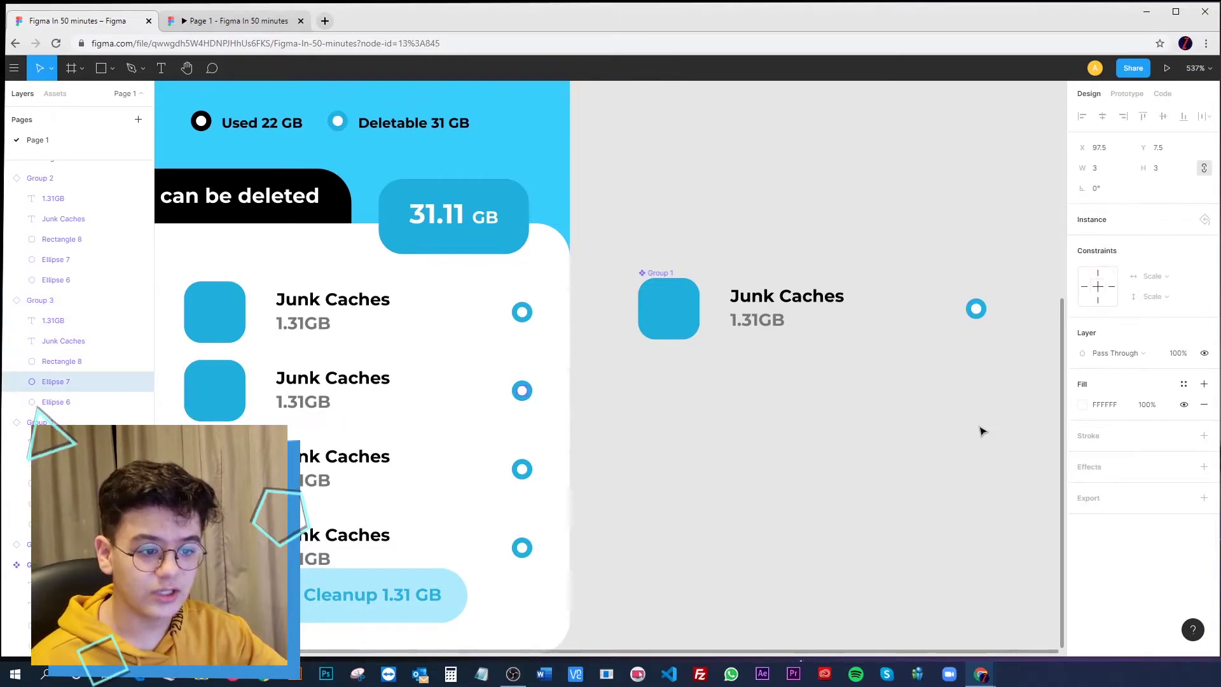
scroll(539, 495, "up", 2)
scroll(539, 495, "up", 4)
left_click(514, 525)
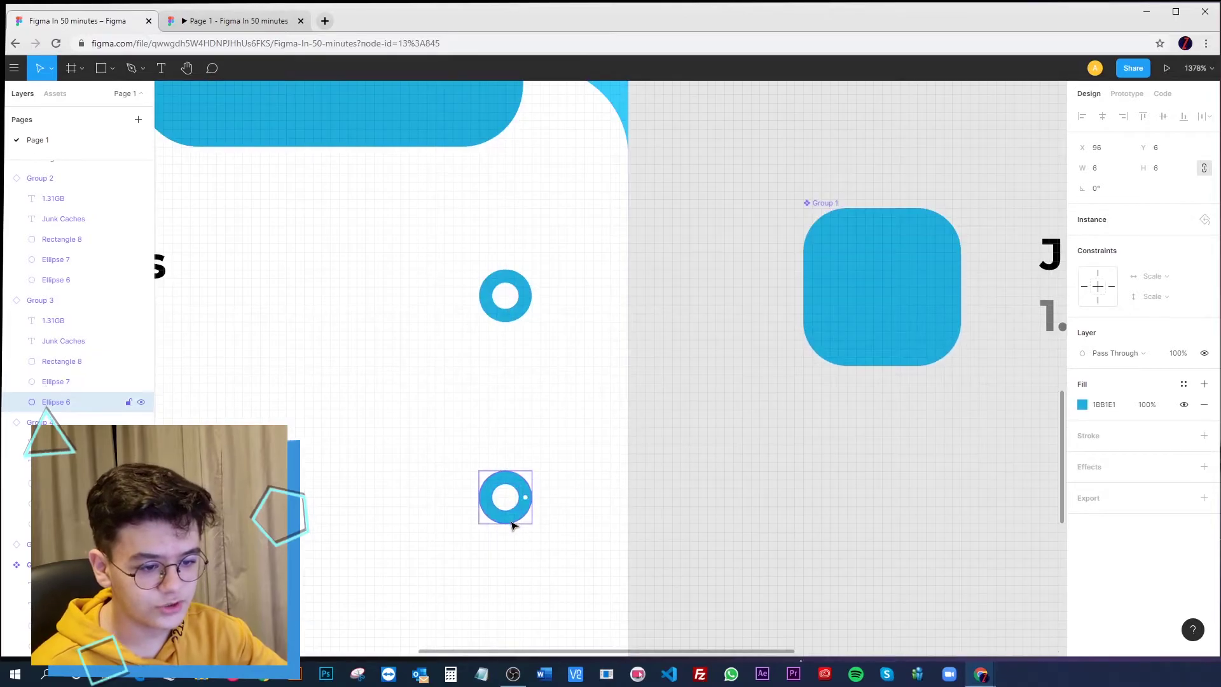
left_click(1083, 405)
left_click_drag(986, 436, 845, 414)
scroll(680, 514, "down", 4)
left_click(681, 531)
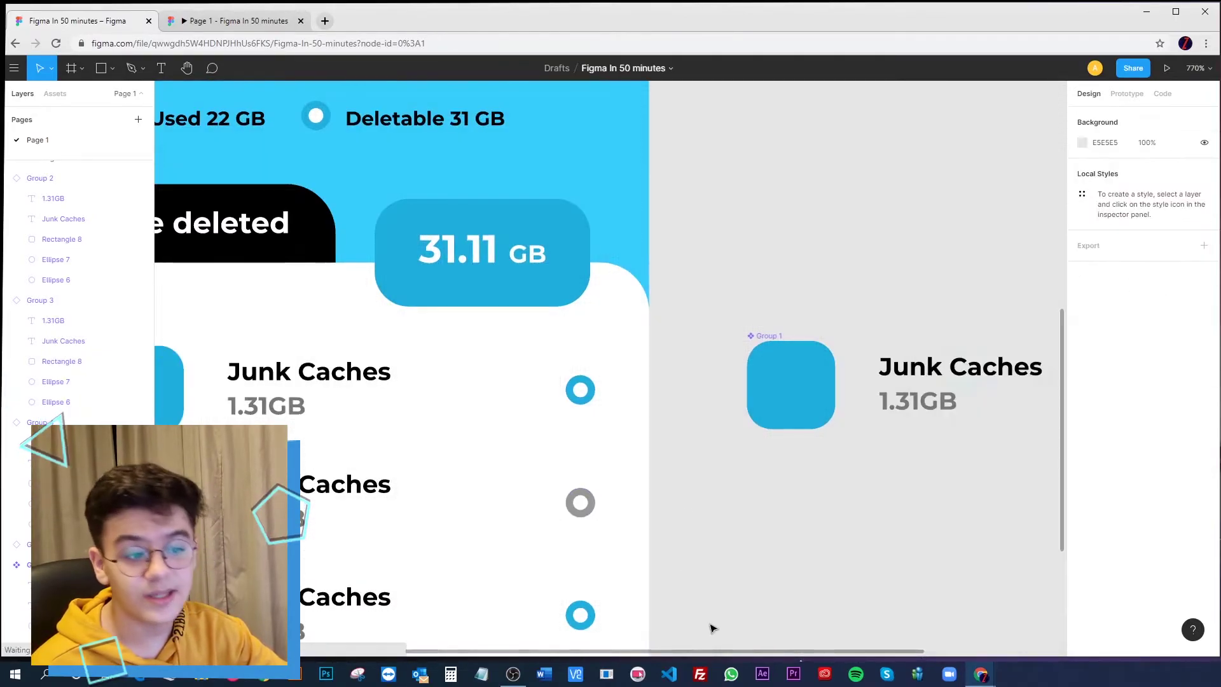
Fill the master component's rounded square with the light blue sampled from the phone screen's background
scroll(772, 357, "down", 4)
scroll(690, 292, "up", 4)
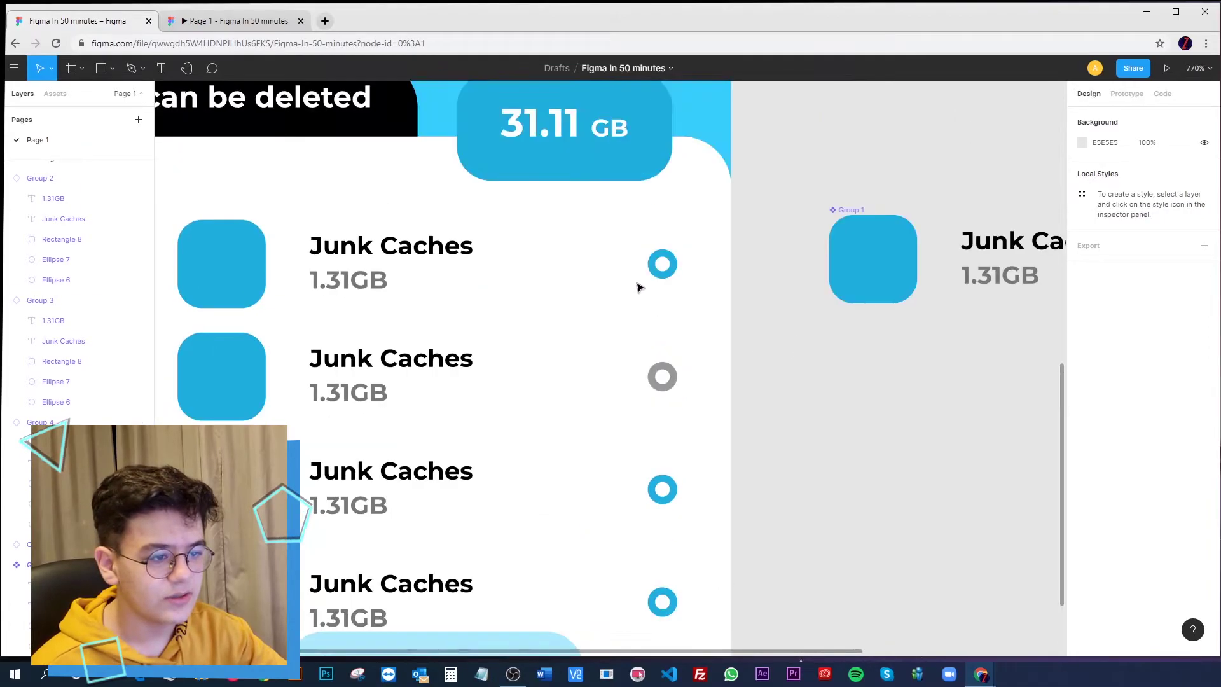
scroll(643, 299, "down", 1)
scroll(706, 370, "down", 3)
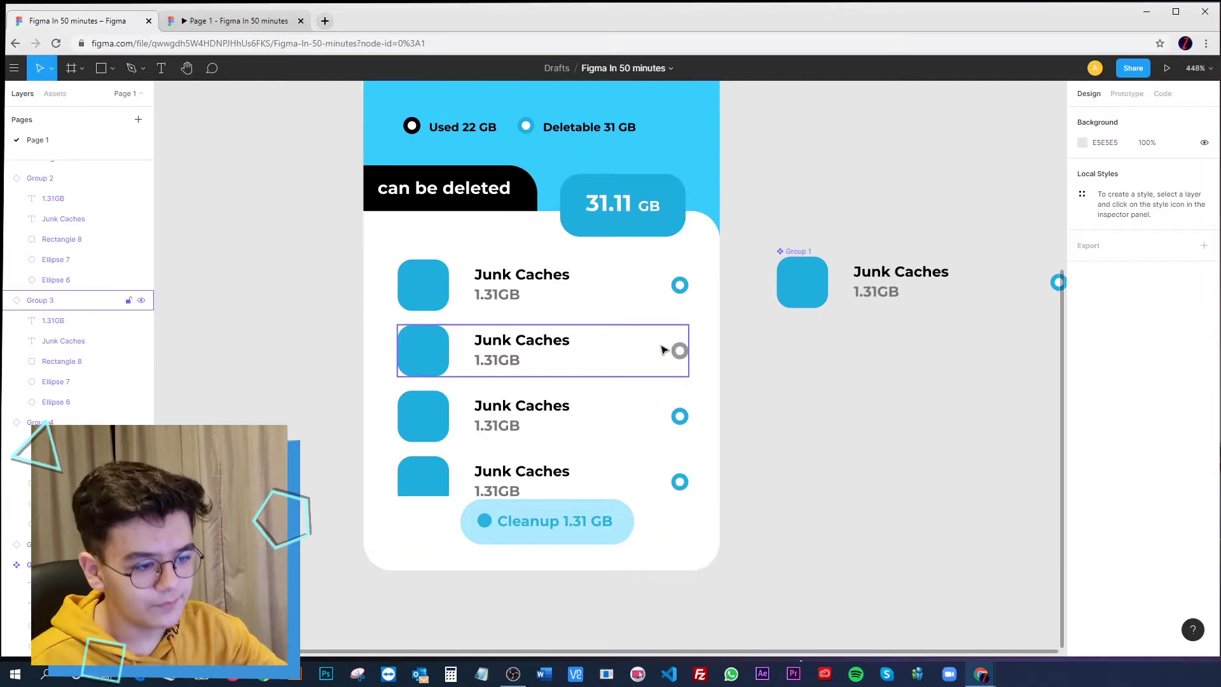
left_click_drag(855, 362, 802, 423)
double_click(738, 354)
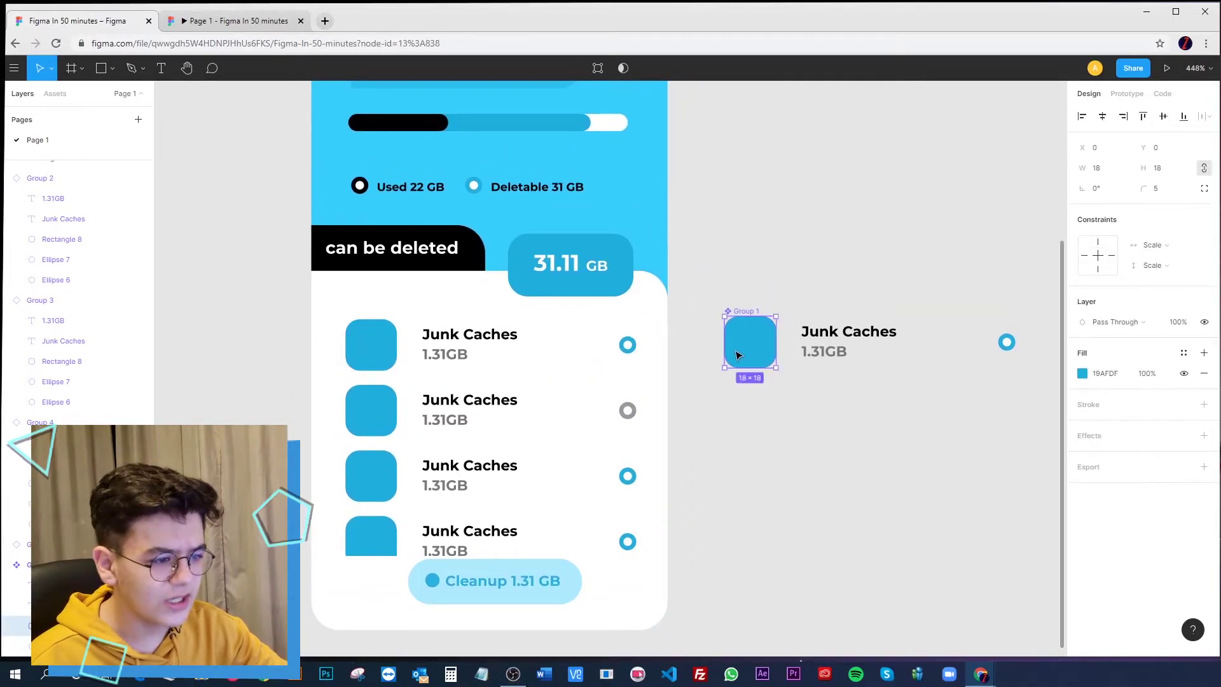
left_click(1083, 373)
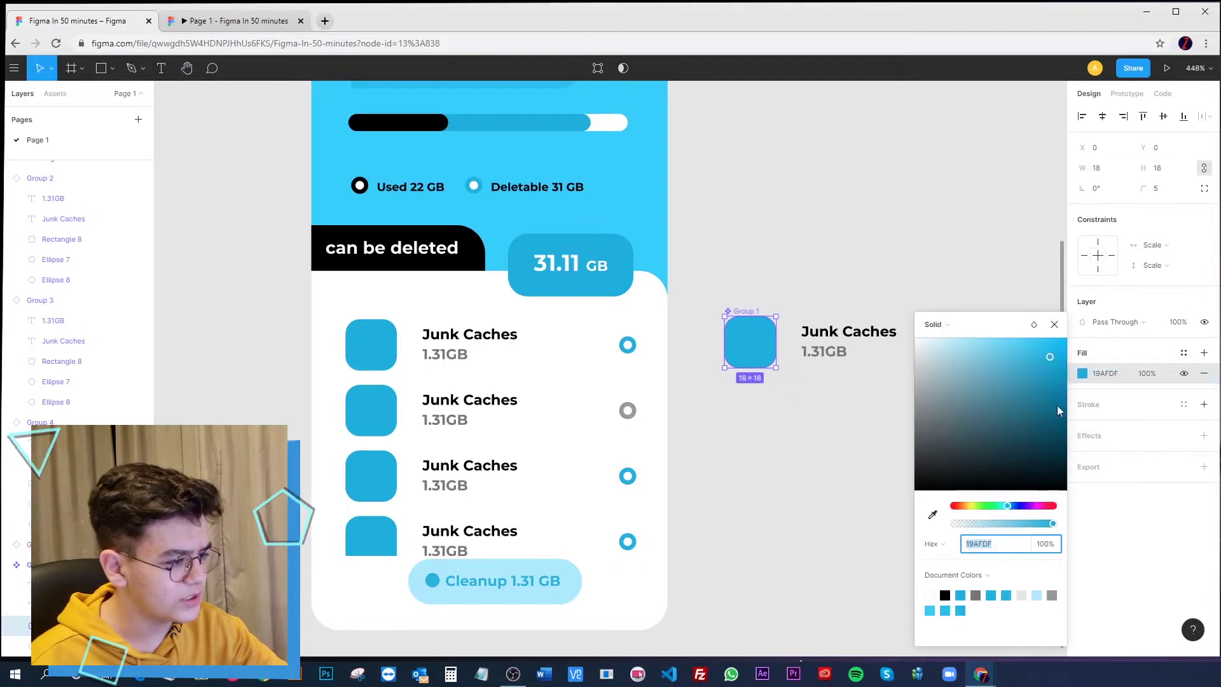
left_click(931, 520)
left_click(643, 257)
left_click(793, 228)
left_click_drag(763, 507, 816, 457)
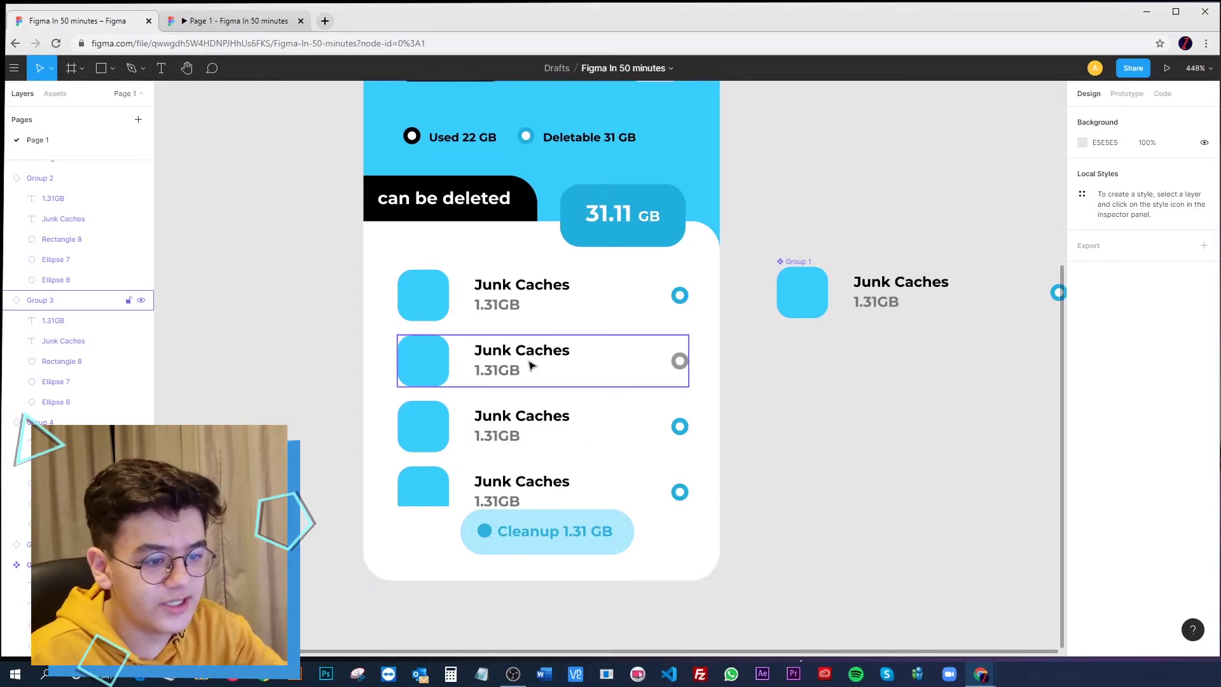
Group the two circles that form the master component's ring
scroll(960, 331, "right", 2)
scroll(960, 330, "up", 1)
double_click(935, 356)
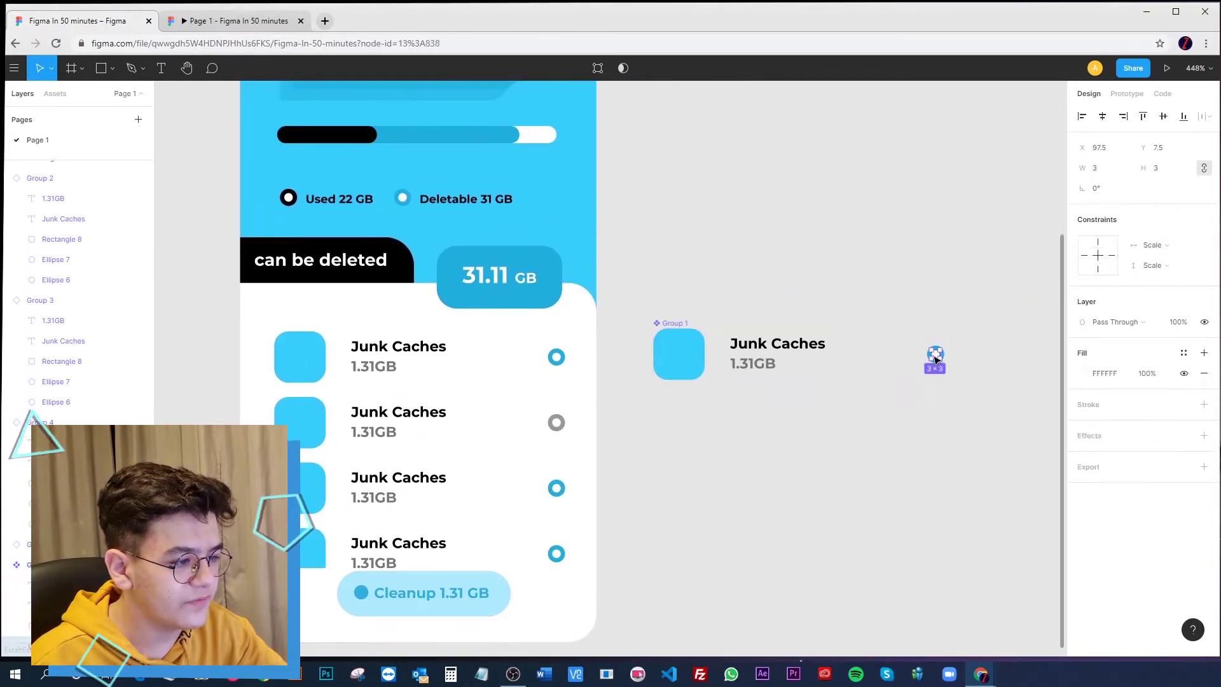
scroll(943, 353, "up", 5)
left_click(926, 357, "shift")
scroll(717, 374, "down", 4)
scroll(920, 406, "left", 3)
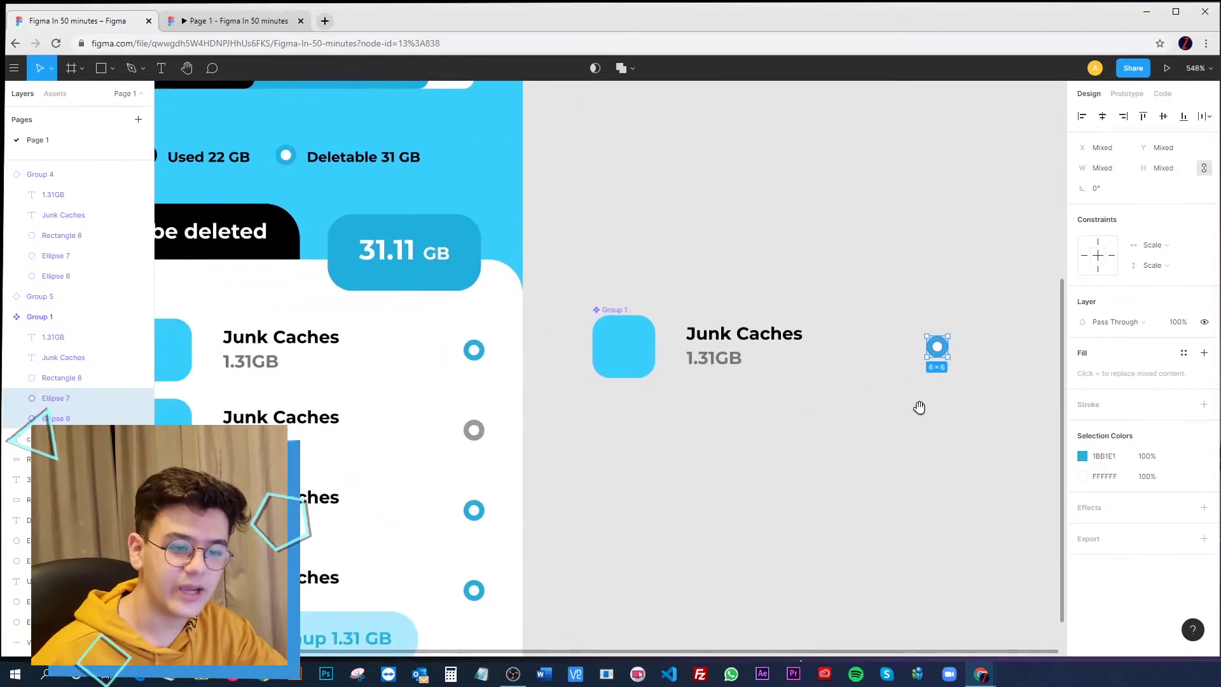
scroll(926, 415, "down", 1)
scroll(926, 416, "down", 6)
scroll(947, 411, "up", 5)
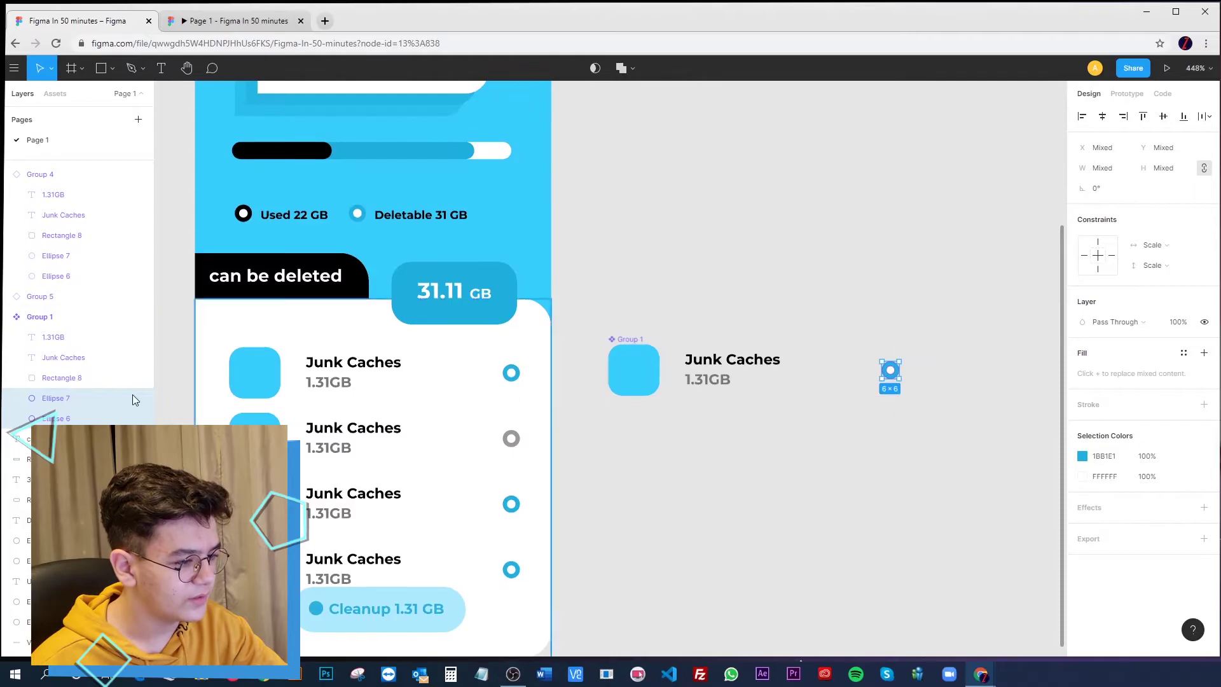
key("ctrl+g")
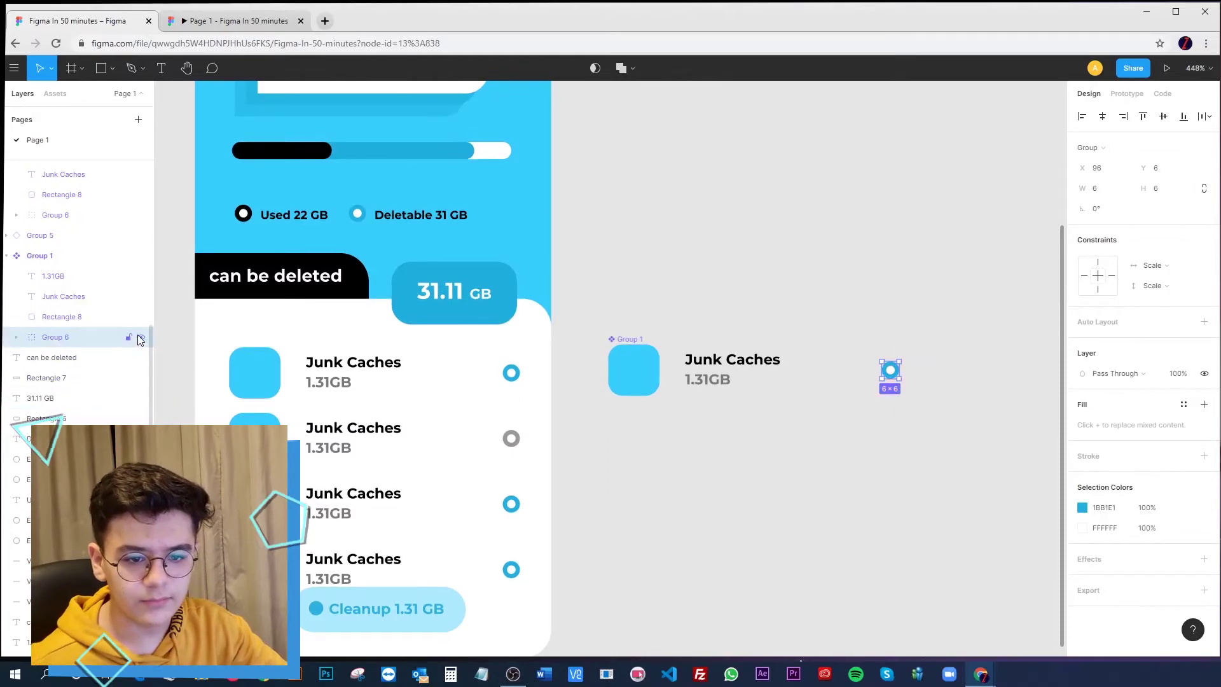
Hide the master component's ring group and draw a right-pointing chevron about 3 × 6.5 beside its Junk Caches text
left_click(141, 337)
left_click(682, 460)
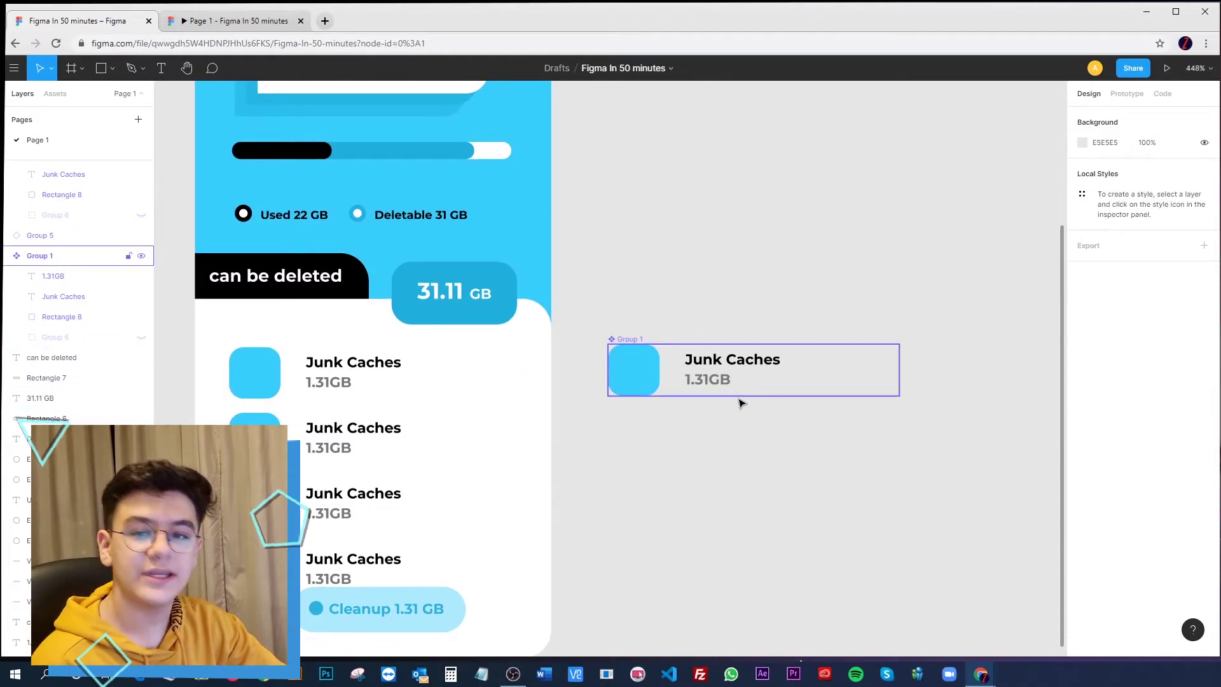
key("p")
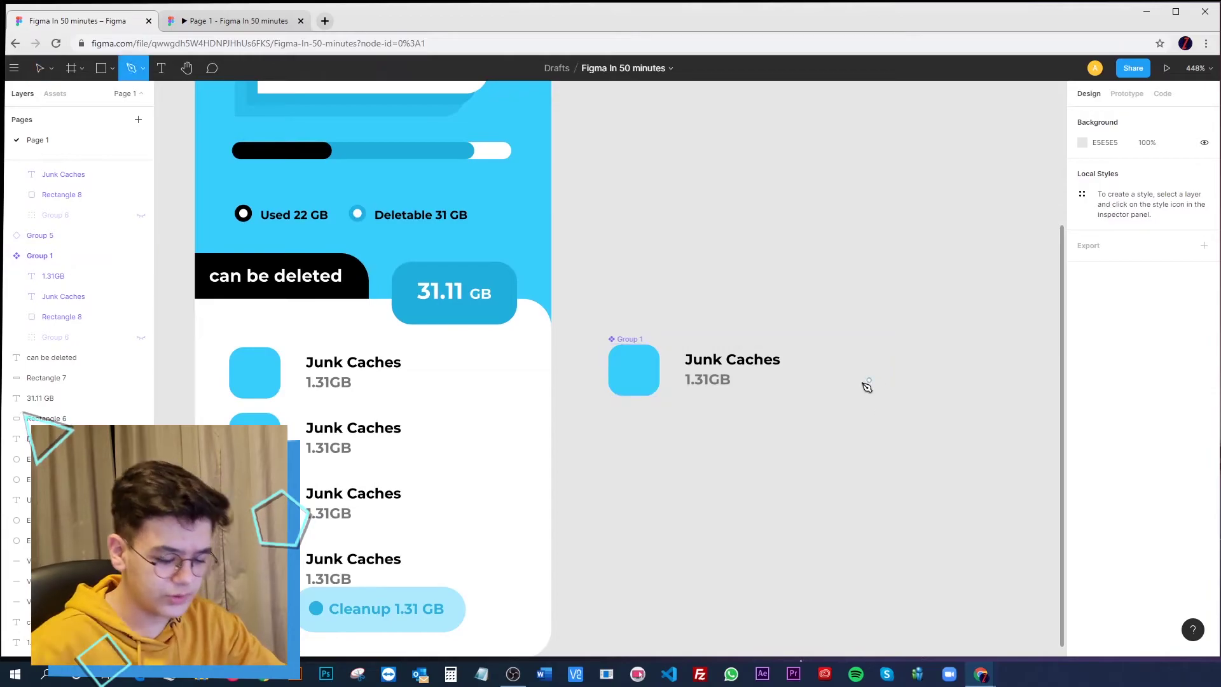
scroll(860, 386, "up", 3)
scroll(845, 491, "up", 2)
left_click(804, 522)
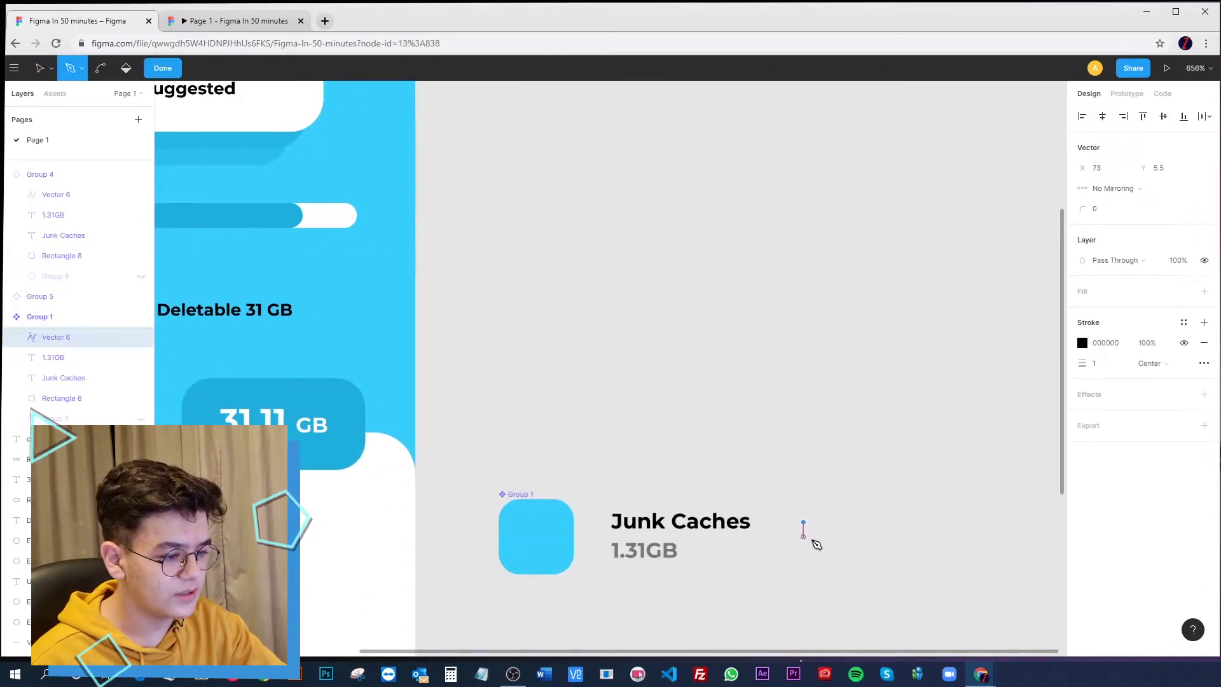
left_click(798, 541)
left_click_drag(823, 541, 815, 522)
key("ctrl+z")
key("ctrl+z")
left_click(821, 509)
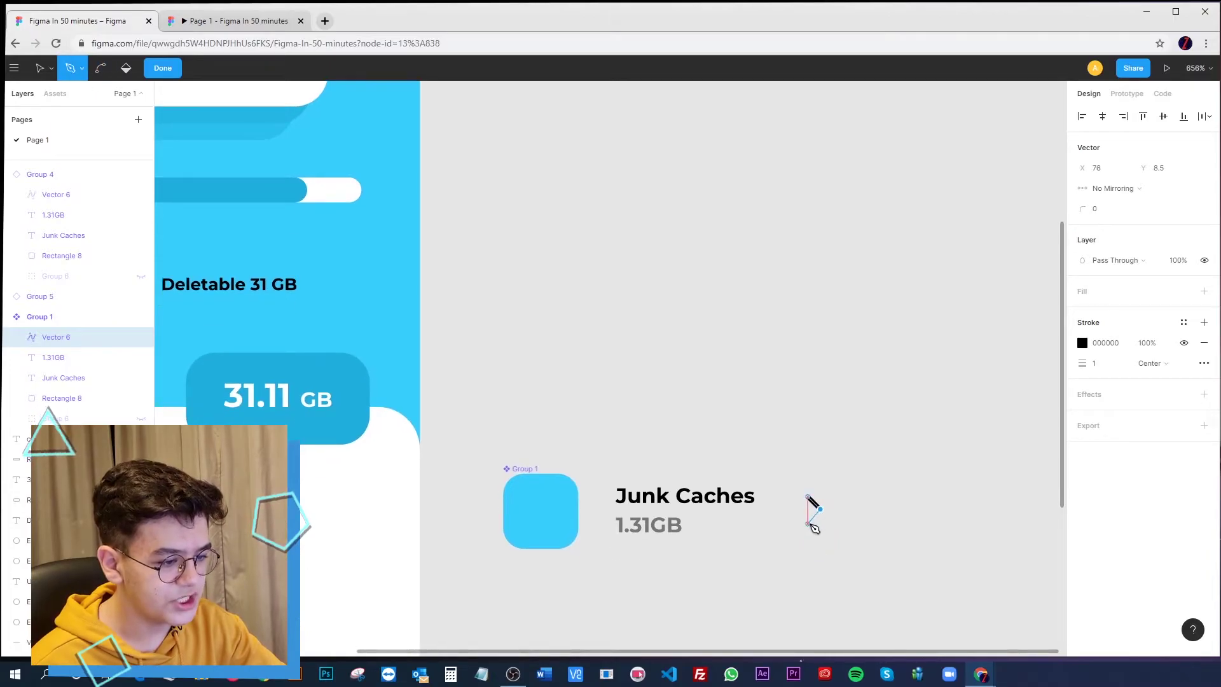
key("Escape")
scroll(796, 453, "down", 5)
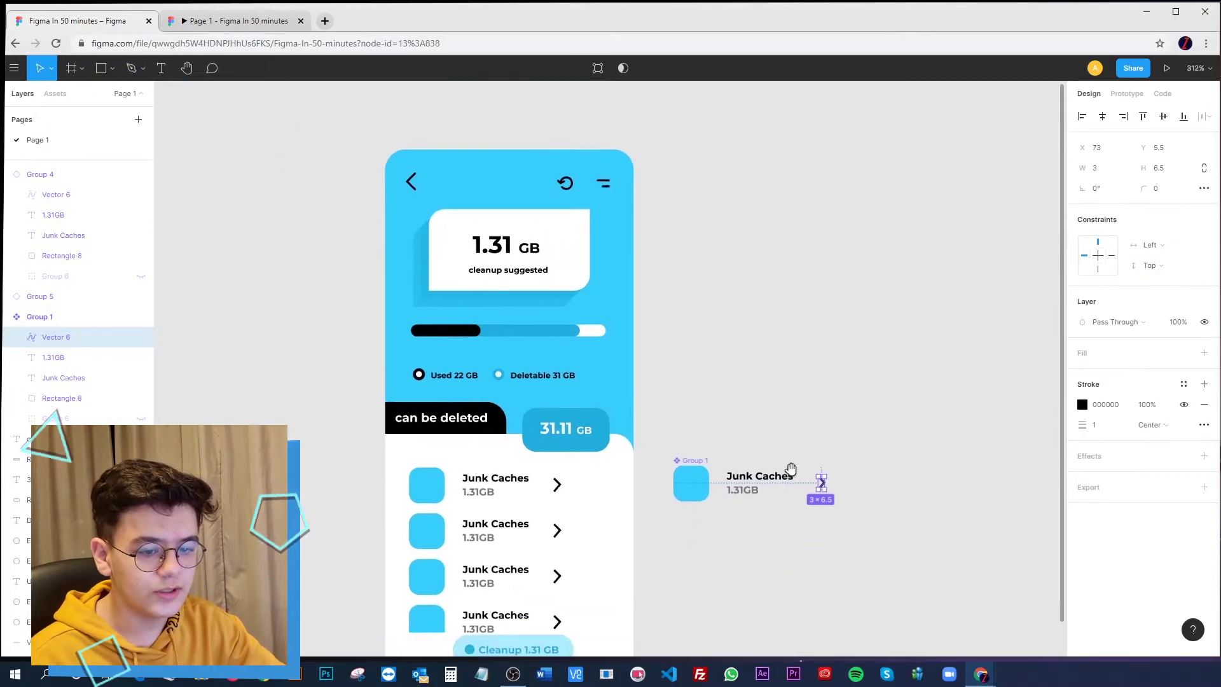
scroll(796, 453, "down", 2)
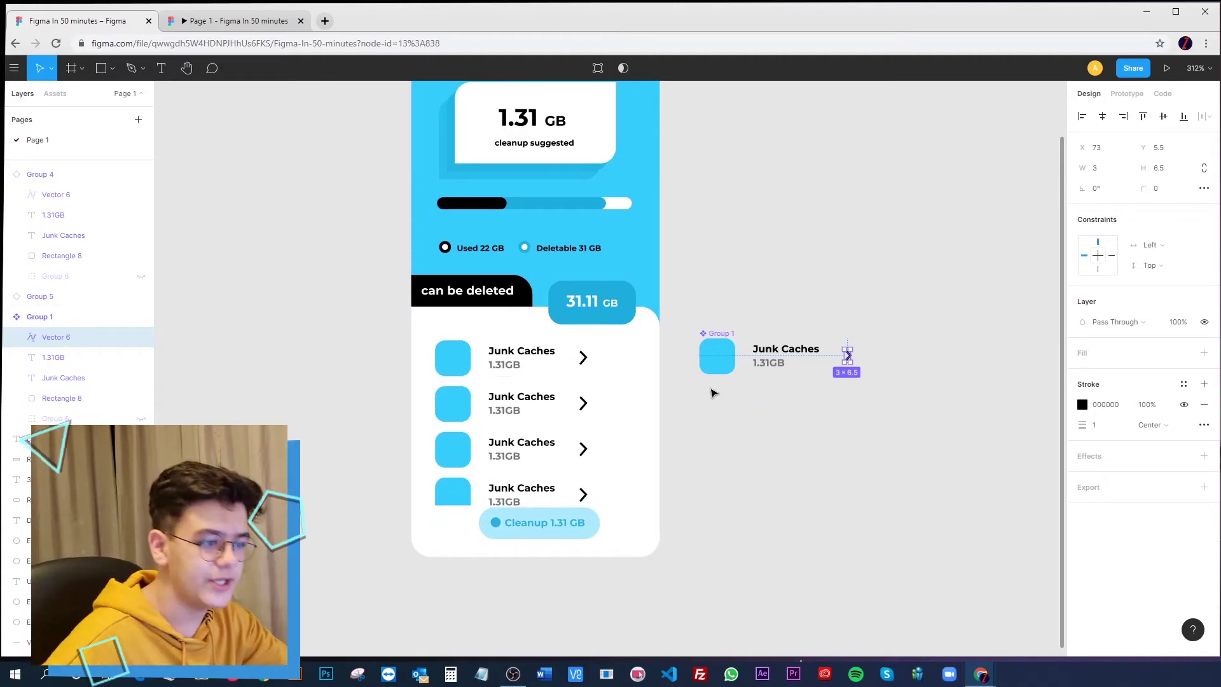
Undo the chevron drawing and the hiding of the ring group in the master component
key("ctrl+z")
key("ctrl+z")
key("ctrl+z")
key("ctrl+z")
left_click(855, 450)
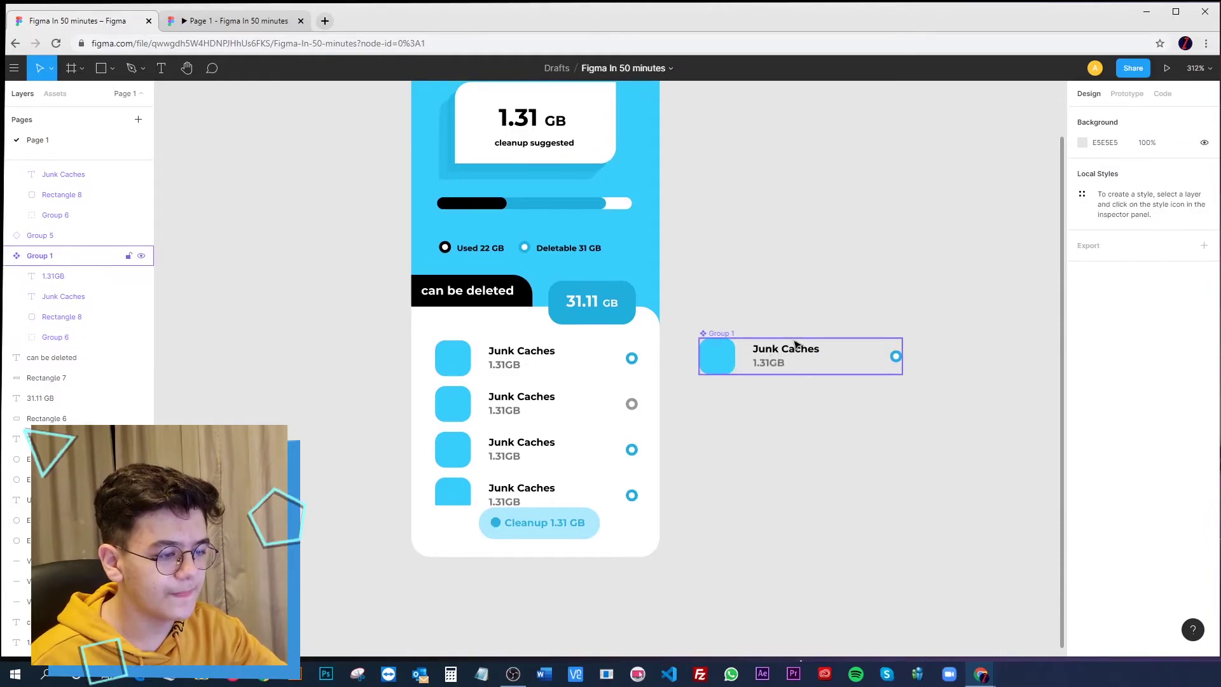
Detach the second list row from its master component and move it onto the canvas below the master
left_click(523, 401)
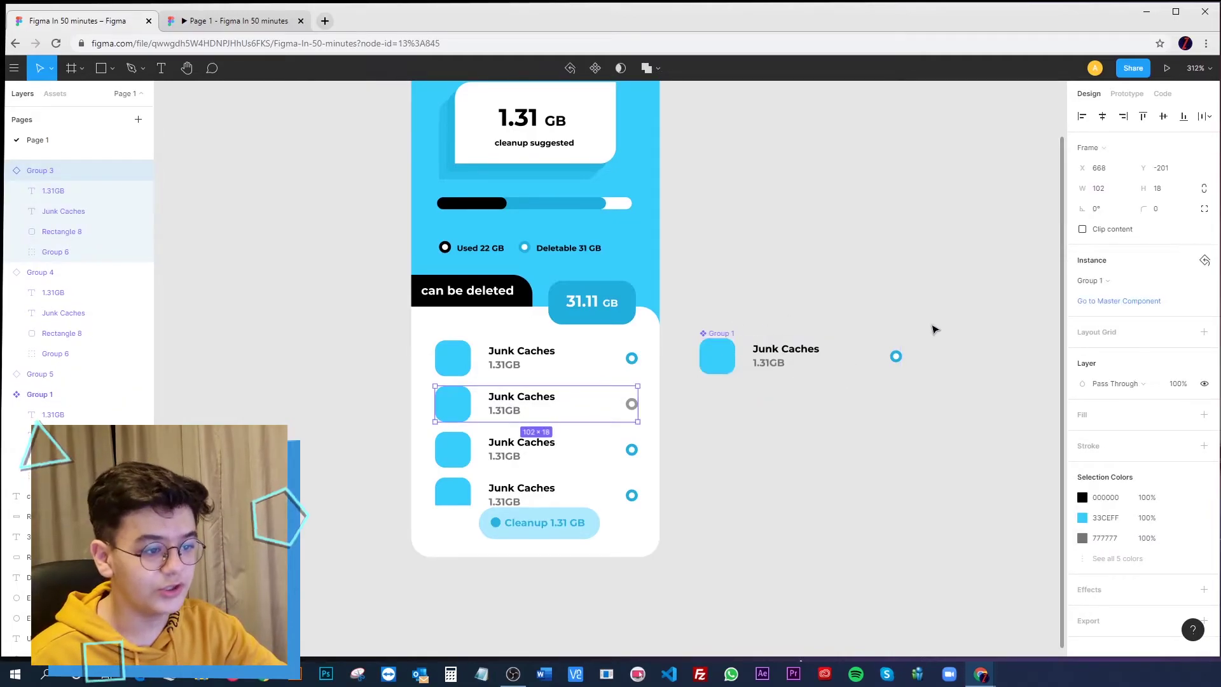
right_click(502, 399)
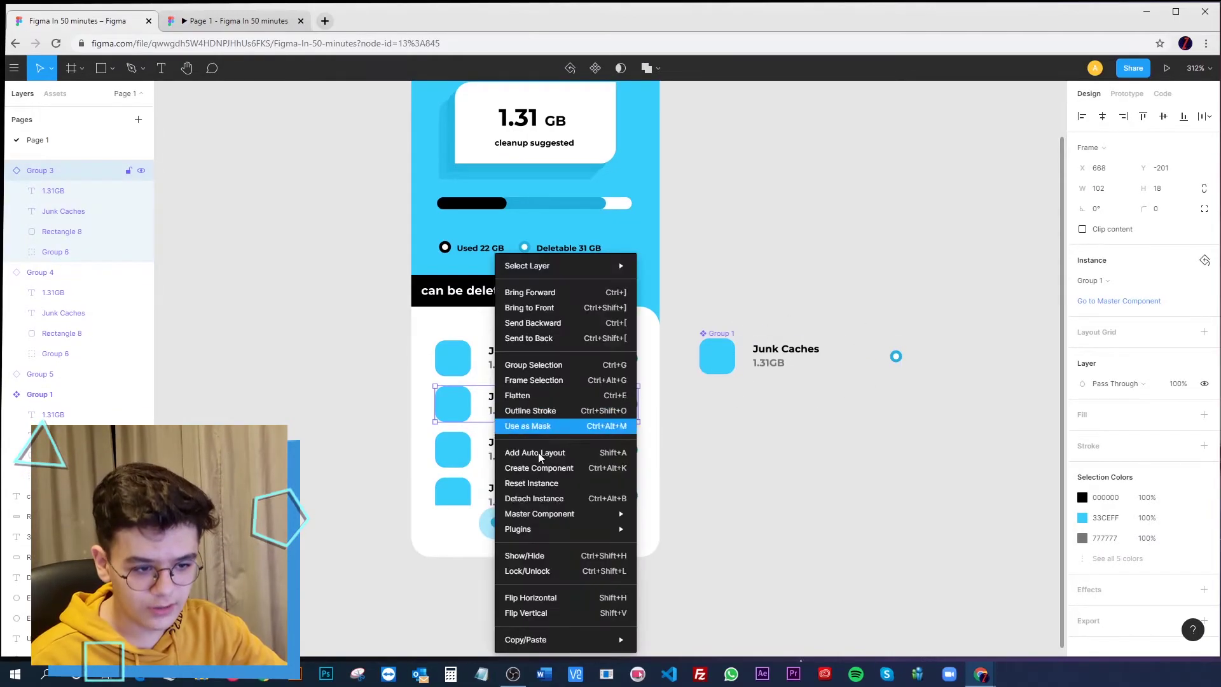
mouse_move(545, 522)
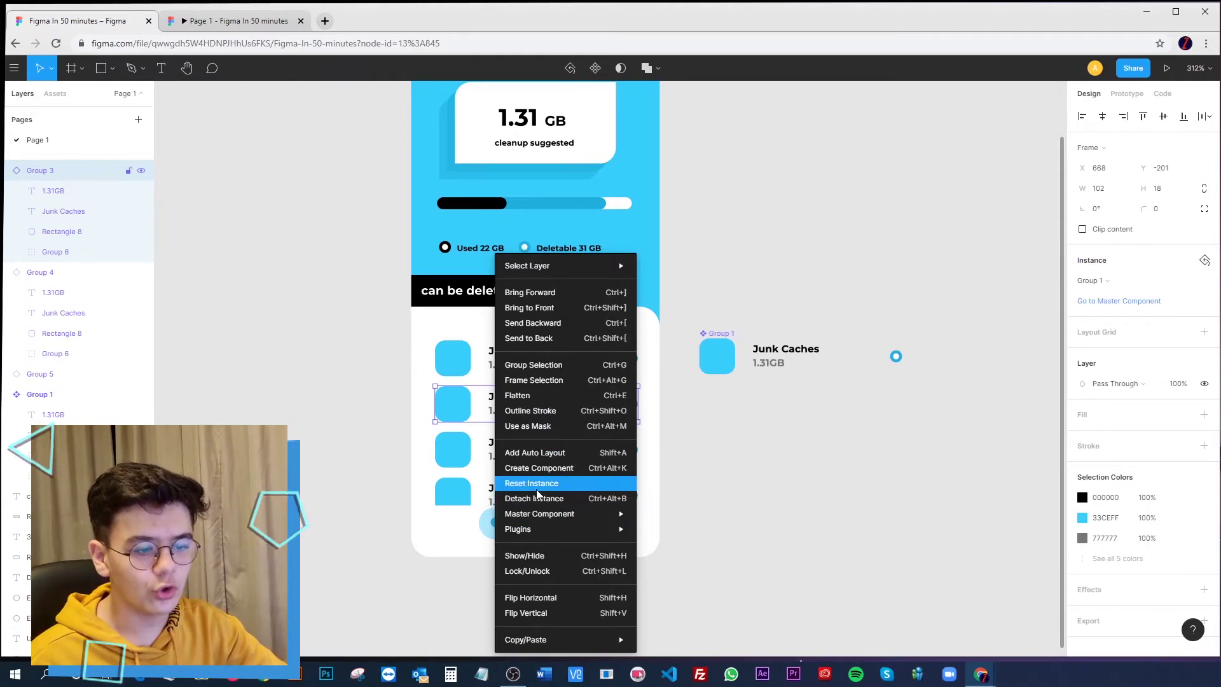
left_click(548, 499)
left_click_drag(523, 409, 845, 443)
left_click(835, 508)
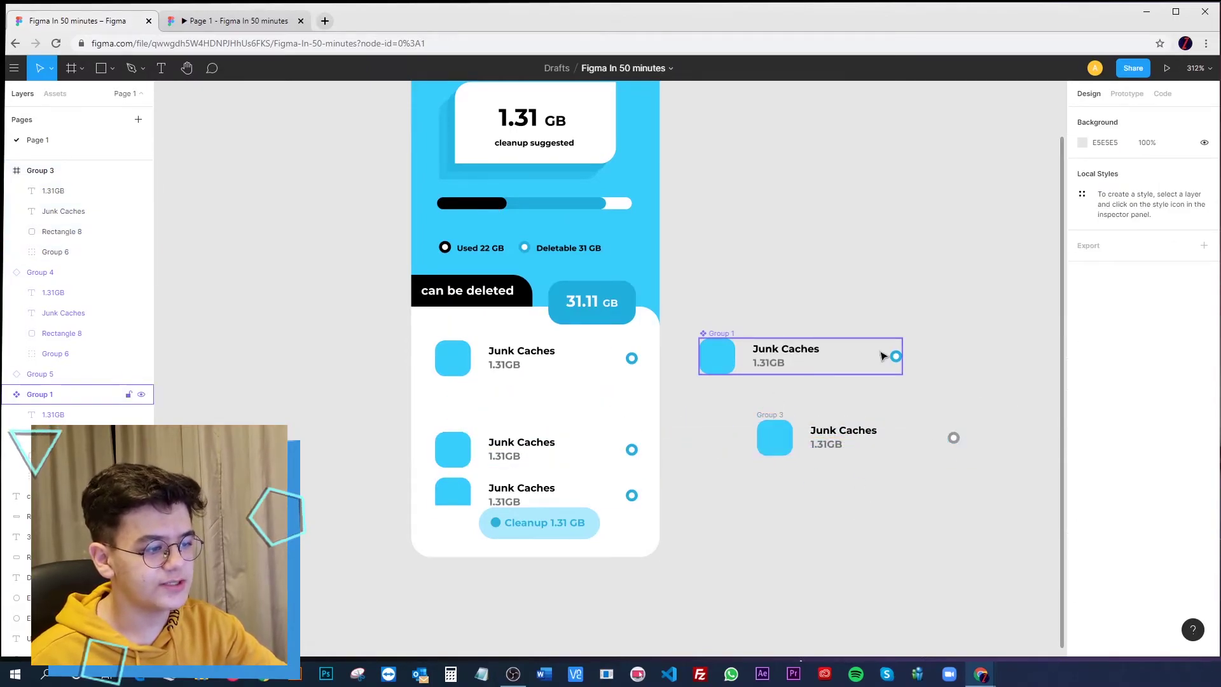
double_click(771, 360)
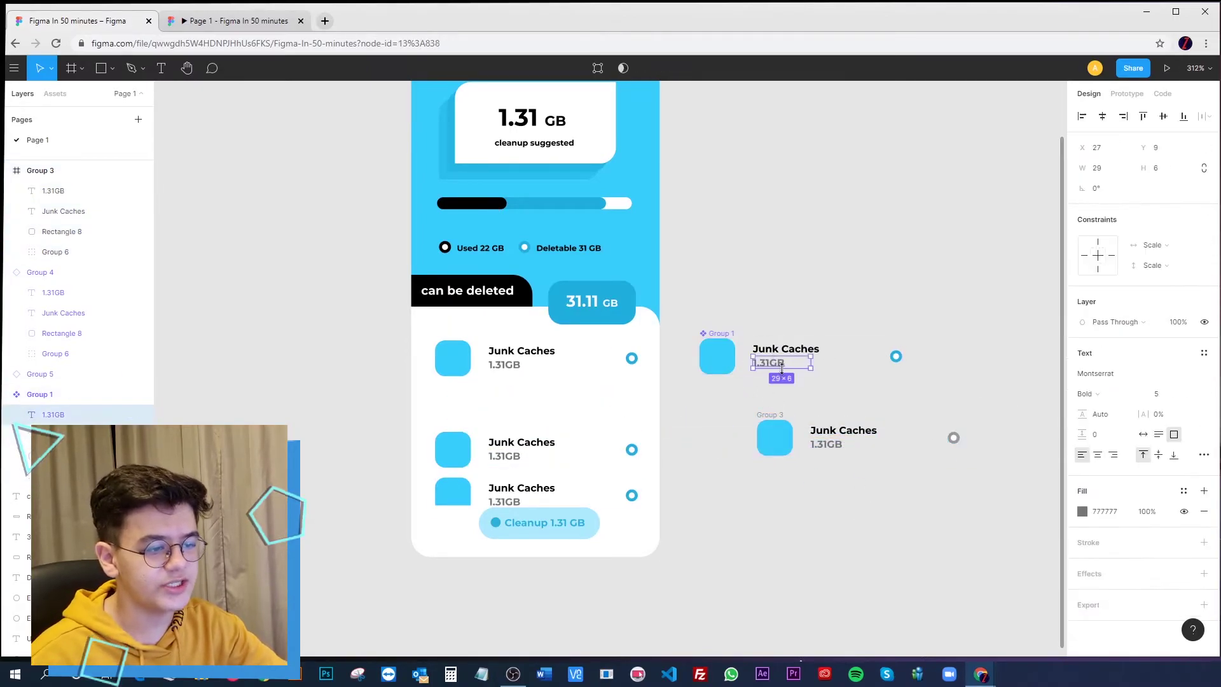
double_click(781, 365)
type("12312312")
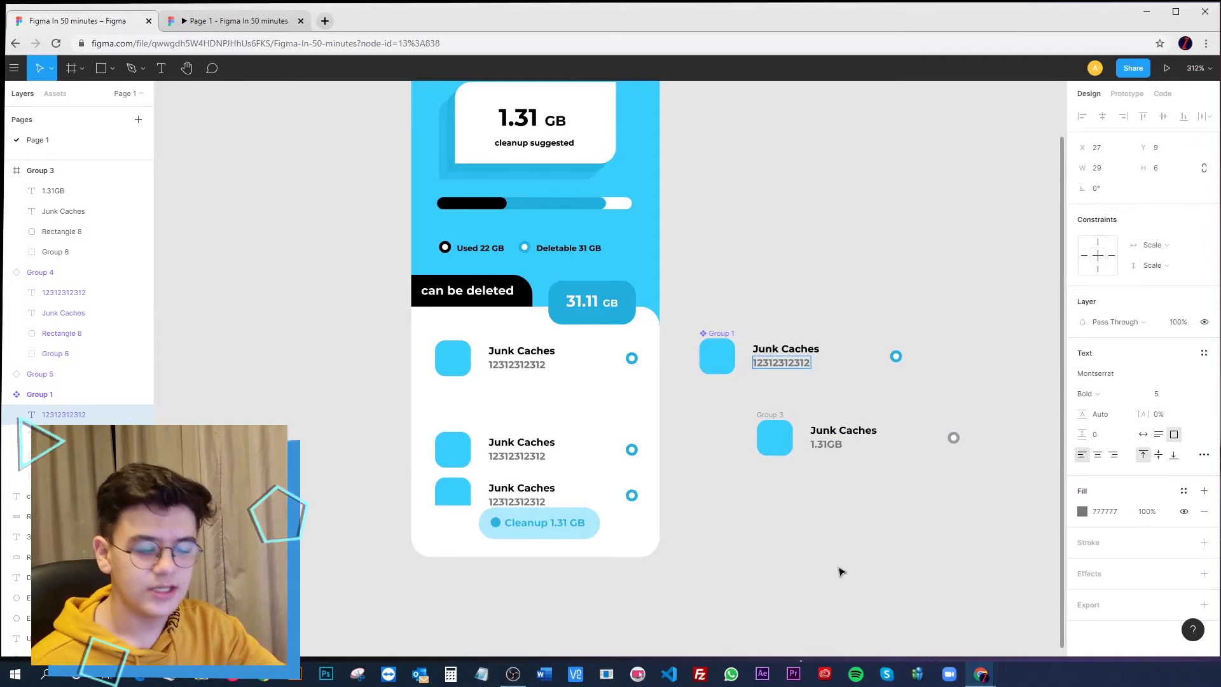
Undo the master's size text change and return the detached row to its place in the phone's list
key("ctrl+z")
key("ctrl+z")
key("ctrl+z")
key("ctrl+z")
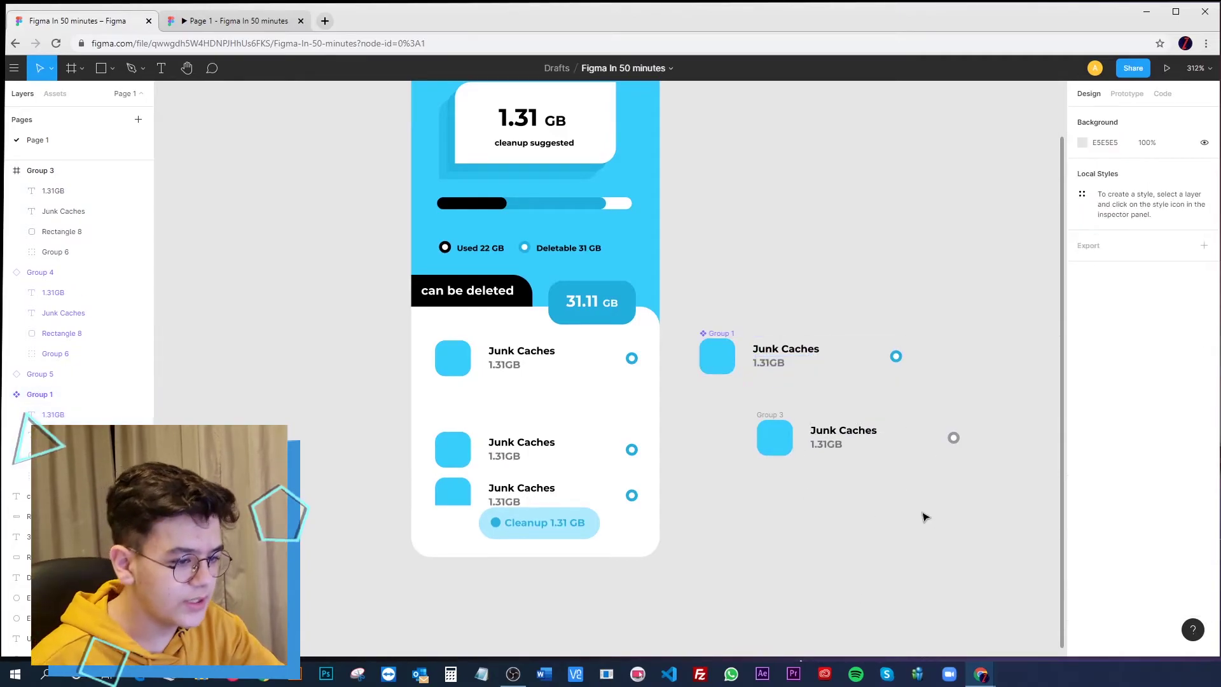
left_click(925, 516)
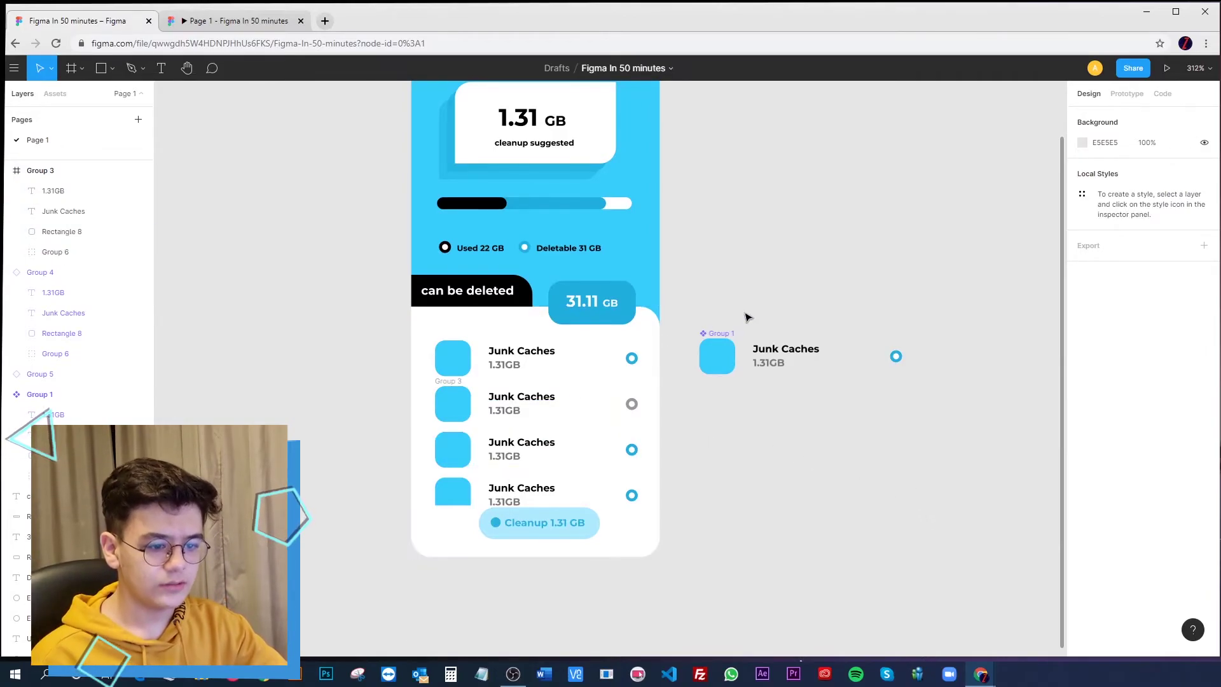
left_click(717, 356)
left_click(757, 268)
left_click_drag(789, 316, 754, 389)
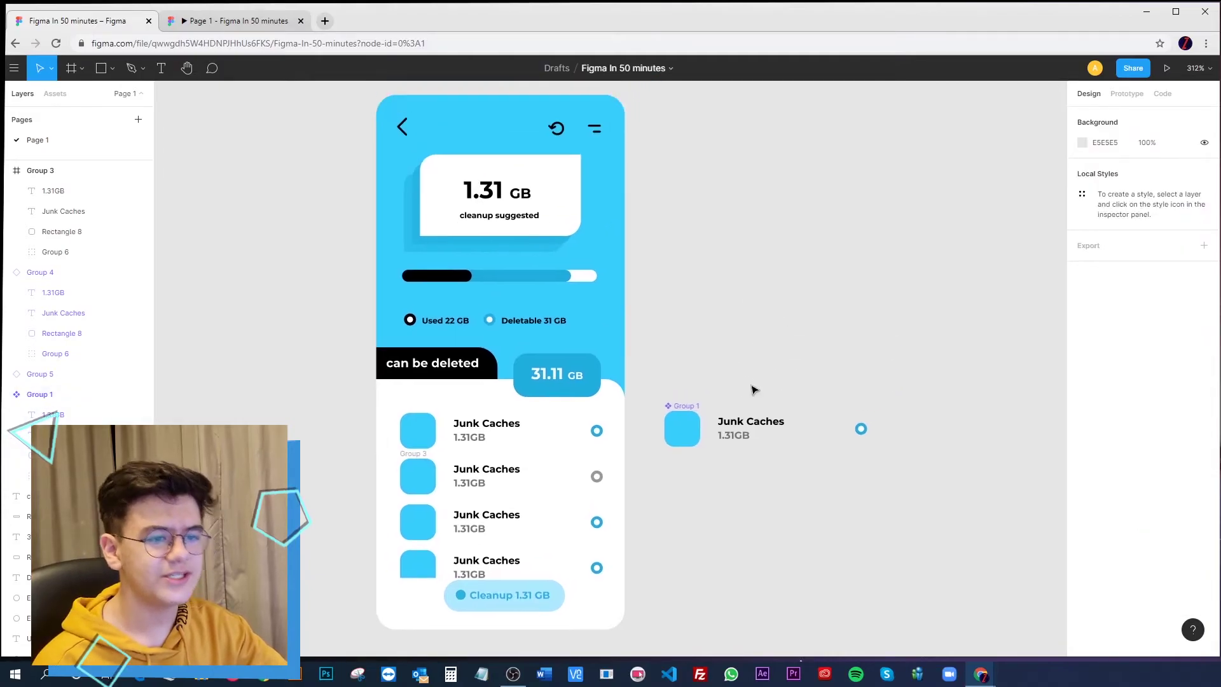
scroll(754, 390, "down", 5)
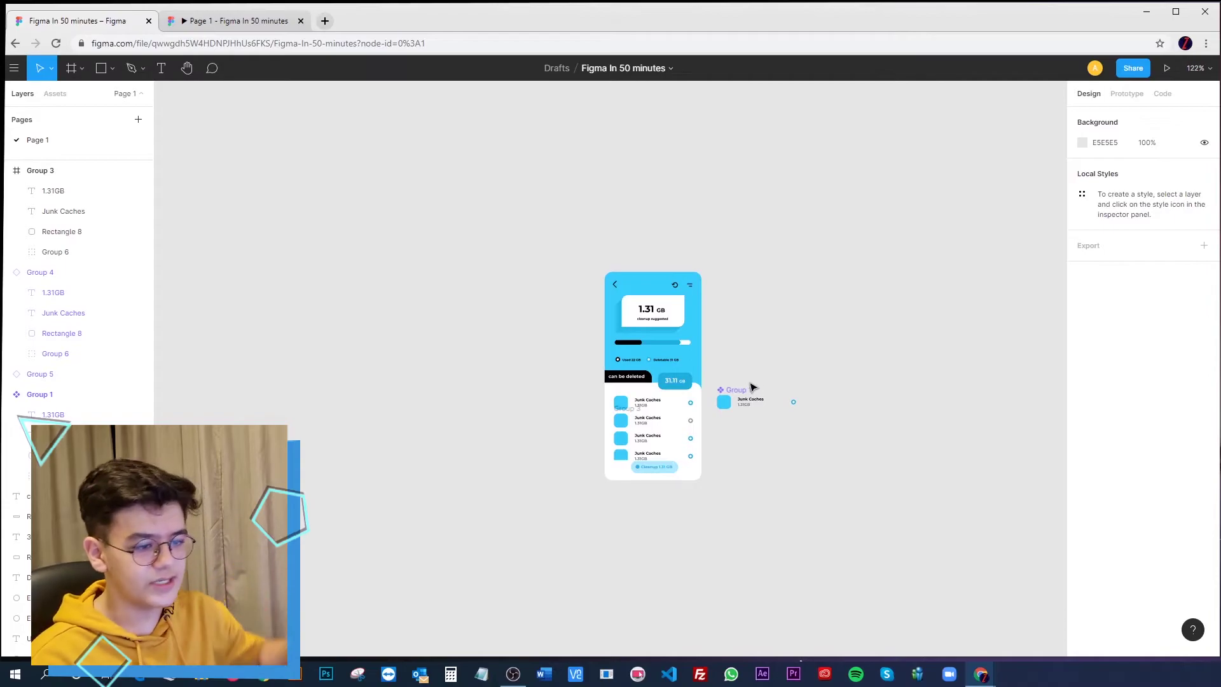
mouse_move(845, 301)
left_mouse_down()
mouse_move(679, 299)
mouse_move(769, 484)
left_mouse_up()
key("r")
key("Delete")
Add a 125 × 269 rectangle matching the phone screen's size and place it level with the phone, beyond the master component
double_click(535, 307)
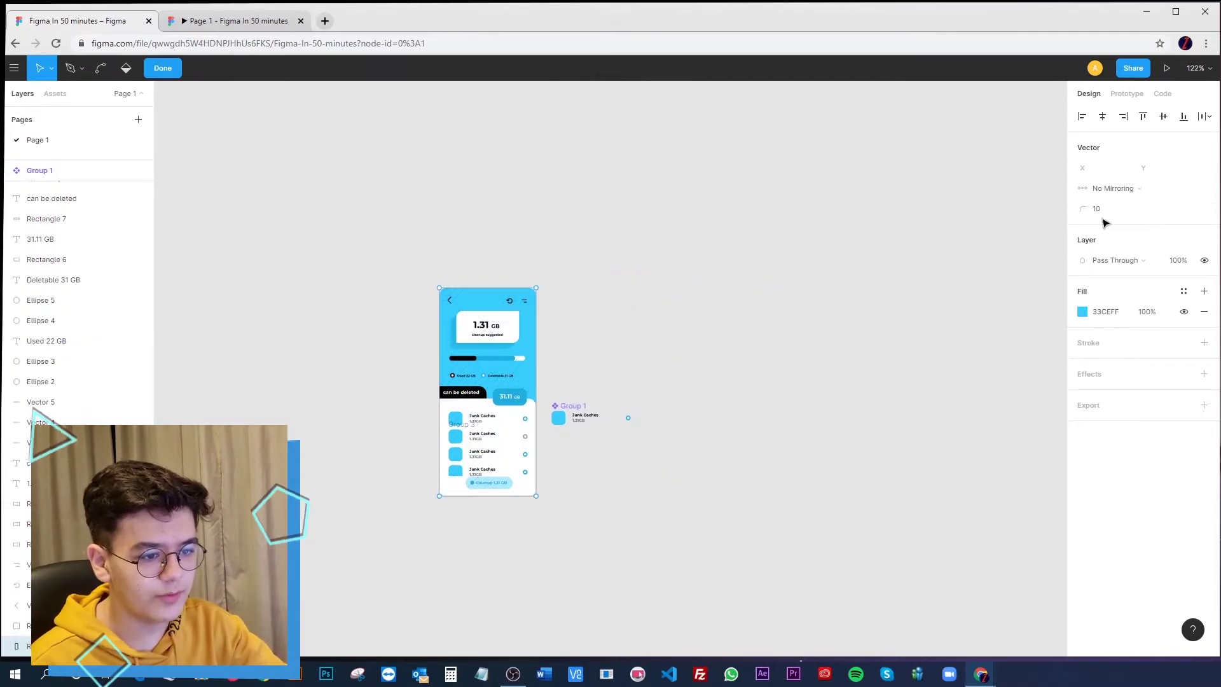
key("Escape")
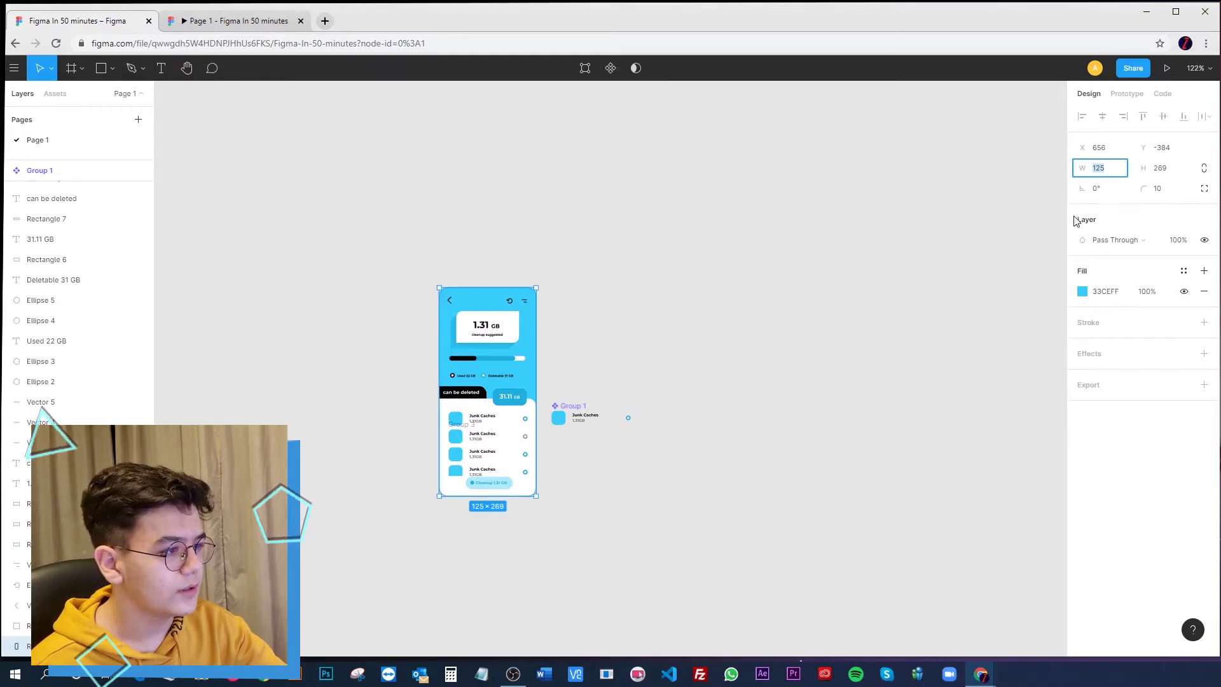
left_click(977, 309)
key("t")
left_click(800, 300)
key("Escape")
key("r")
left_click(738, 298)
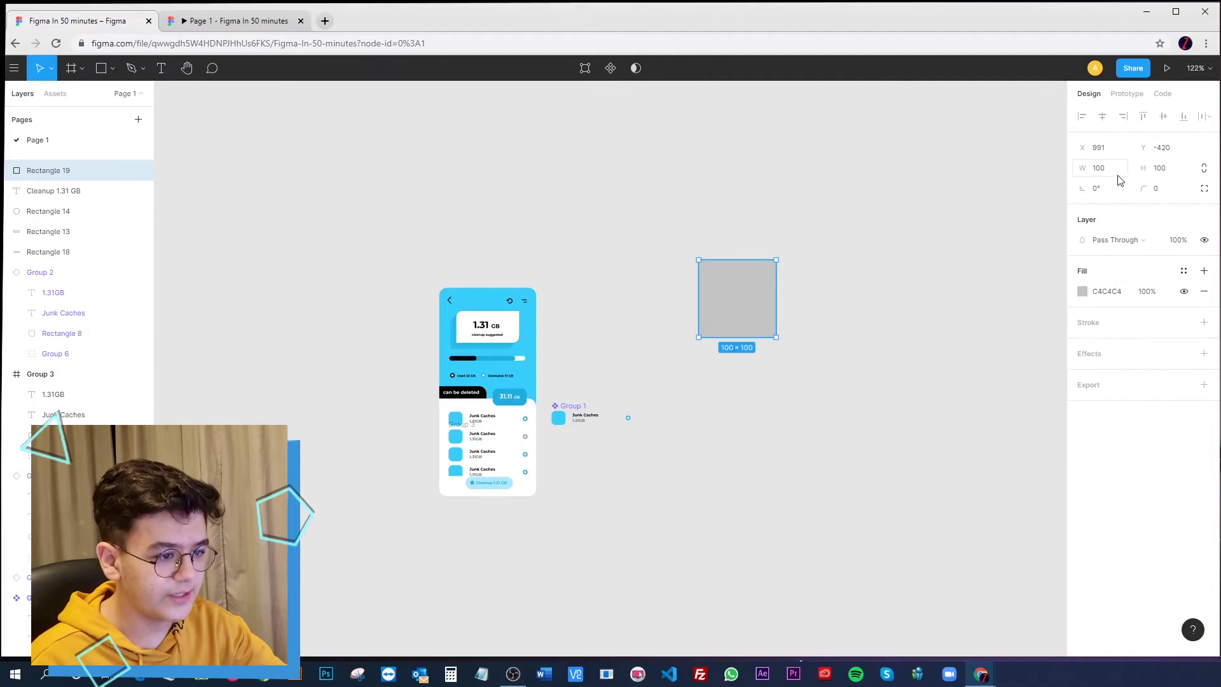
left_click(1169, 166)
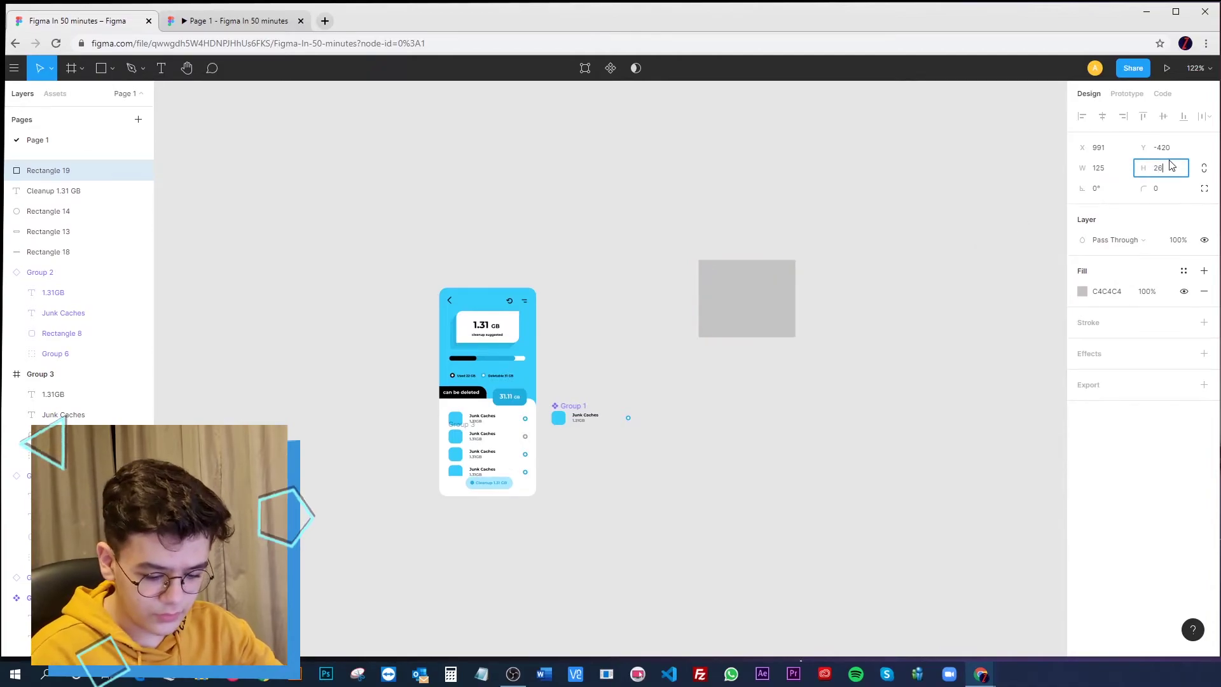
key("Return")
left_click_drag(737, 398, 716, 427)
Fill the new rectangle with the light blue 33CEFF sampled from the phone screen's background
left_click(1082, 291)
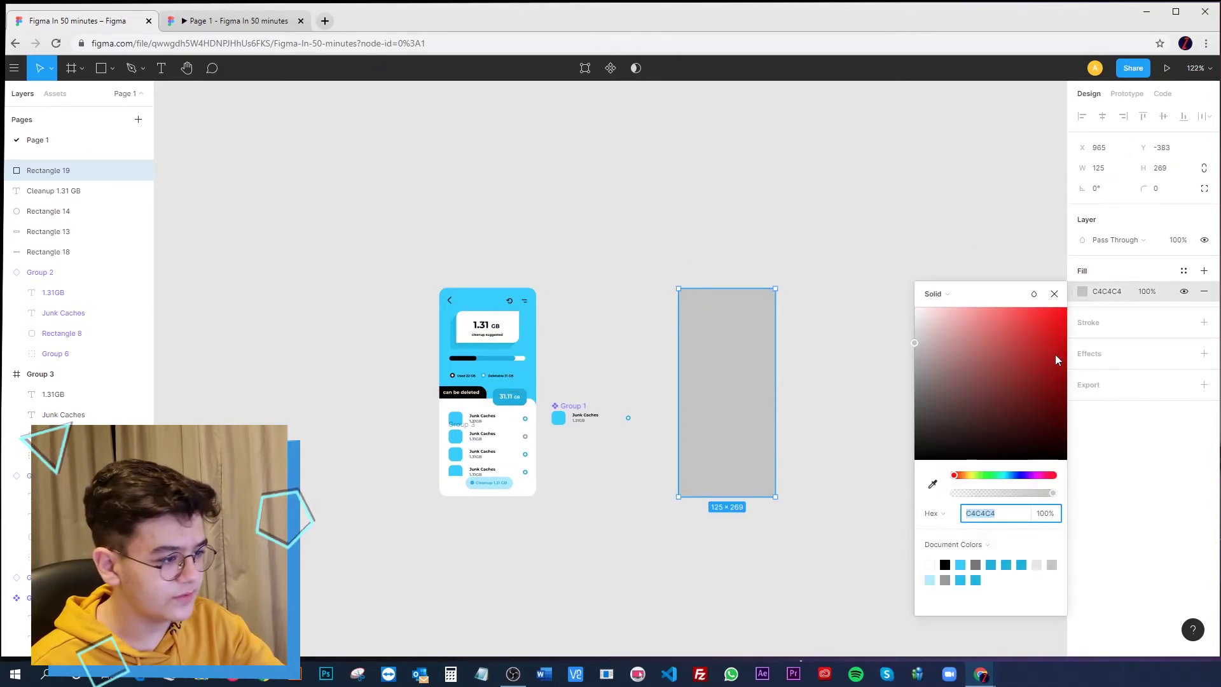
left_click(934, 484)
left_click(526, 351)
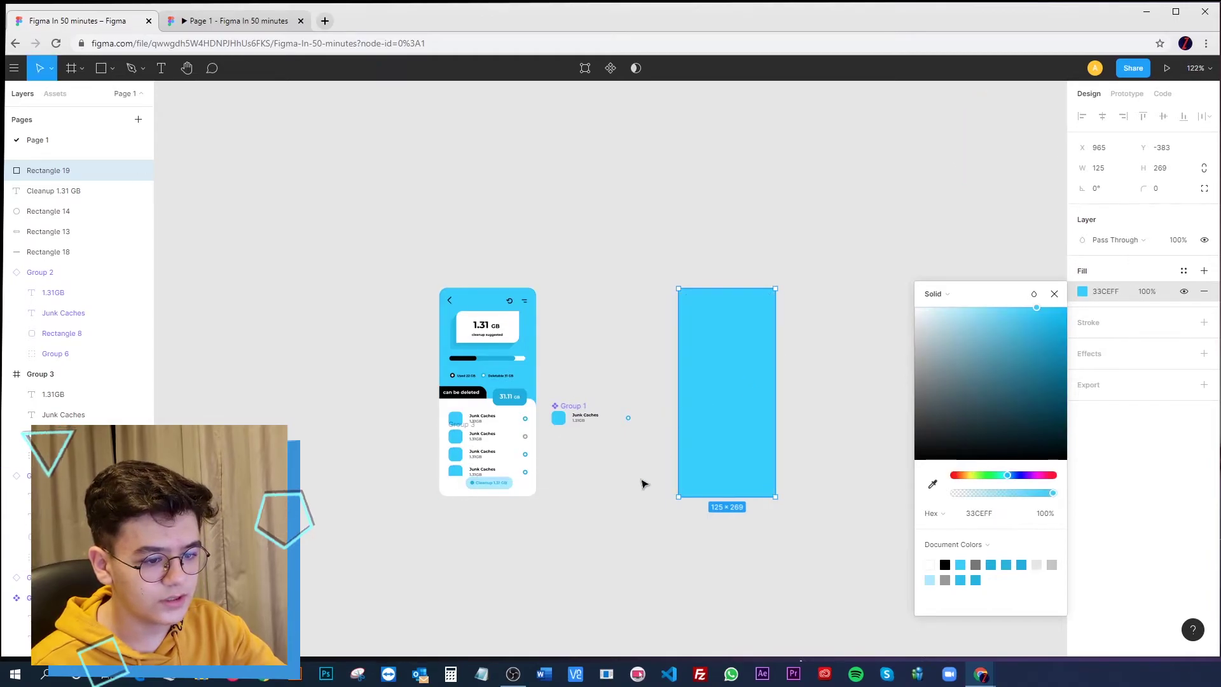
Fill the new rectangle with white sampled from the phone screen's list area
left_click(933, 484)
left_click(525, 420)
left_click(627, 316)
Place an instance of the Junk Caches component inside the white rectangle
scroll(595, 426, "left", 2)
scroll(595, 426, "down", 2)
scroll(605, 390, "up", 5)
left_click(644, 386)
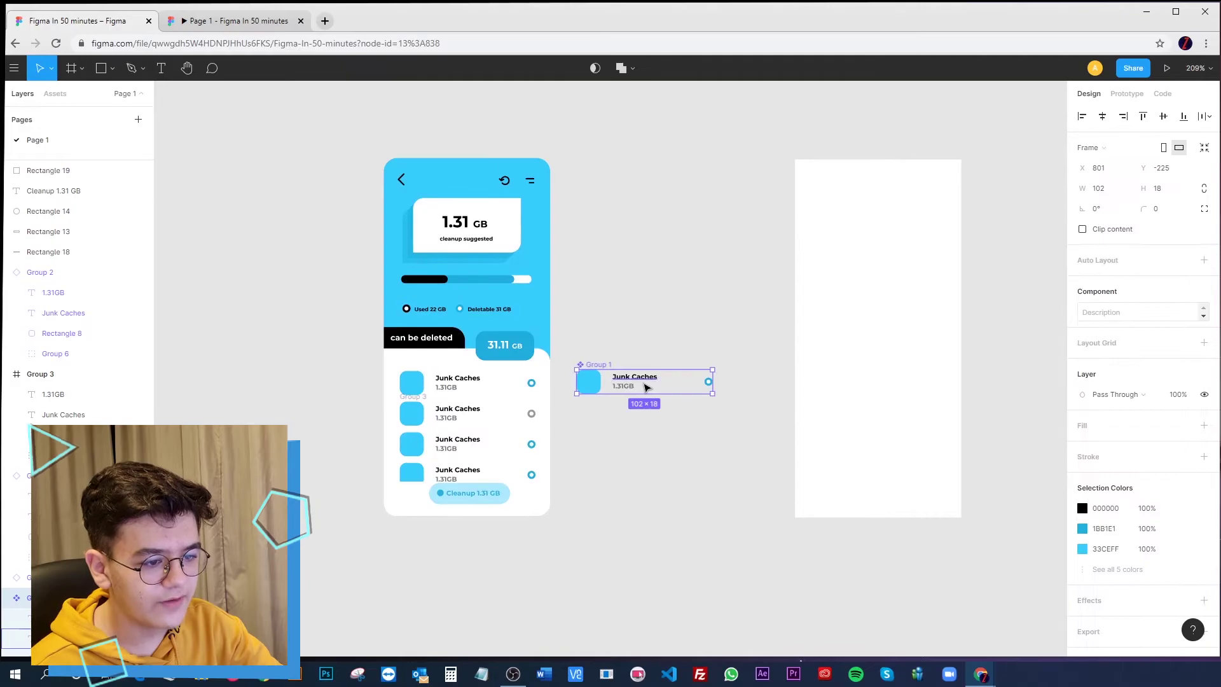
left_click_drag(645, 386, 882, 290, "alt")
Duplicate the Junk Caches instance into a column of five rows starting near the white rectangle's upper edge
key("ctrl+c")
key("ctrl+v")
key("ctrl+c")
key("ctrl+v")
key("ctrl+c")
key("ctrl+v")
key("ctrl+c")
key("ctrl+v")
left_click_drag(882, 289, 884, 324)
Duplicate the five-row column directly below itself to fill the white rectangle with ten rows
left_click(477, 385)
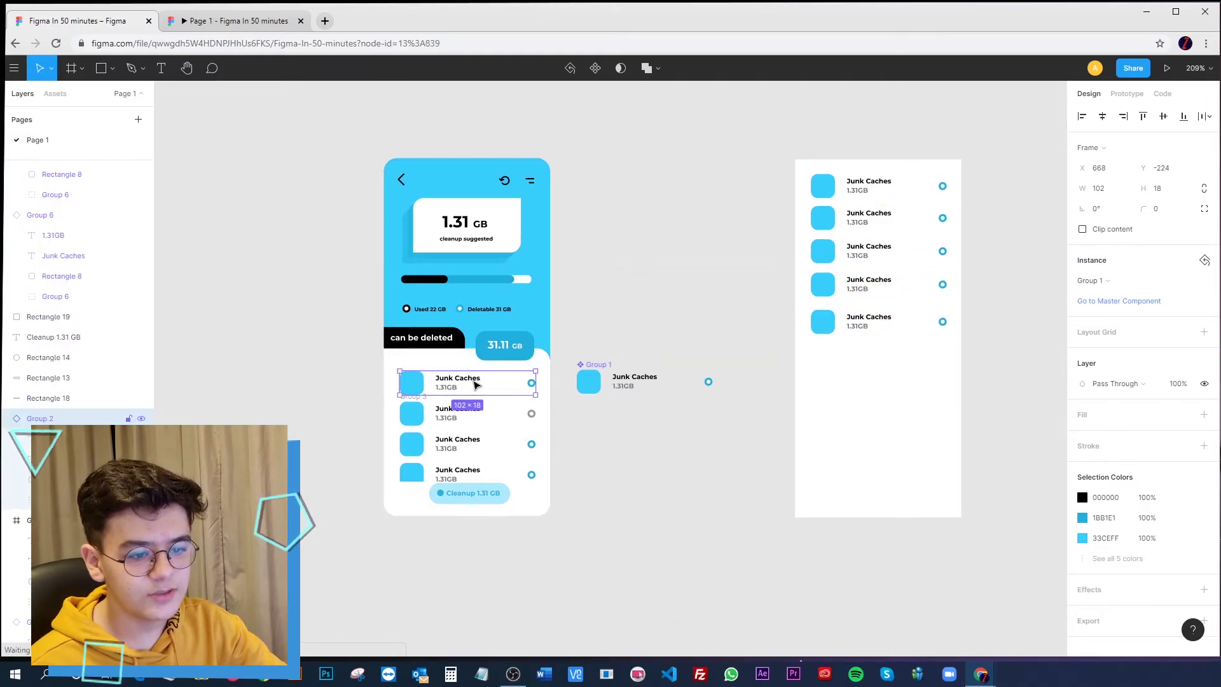
left_click(693, 306)
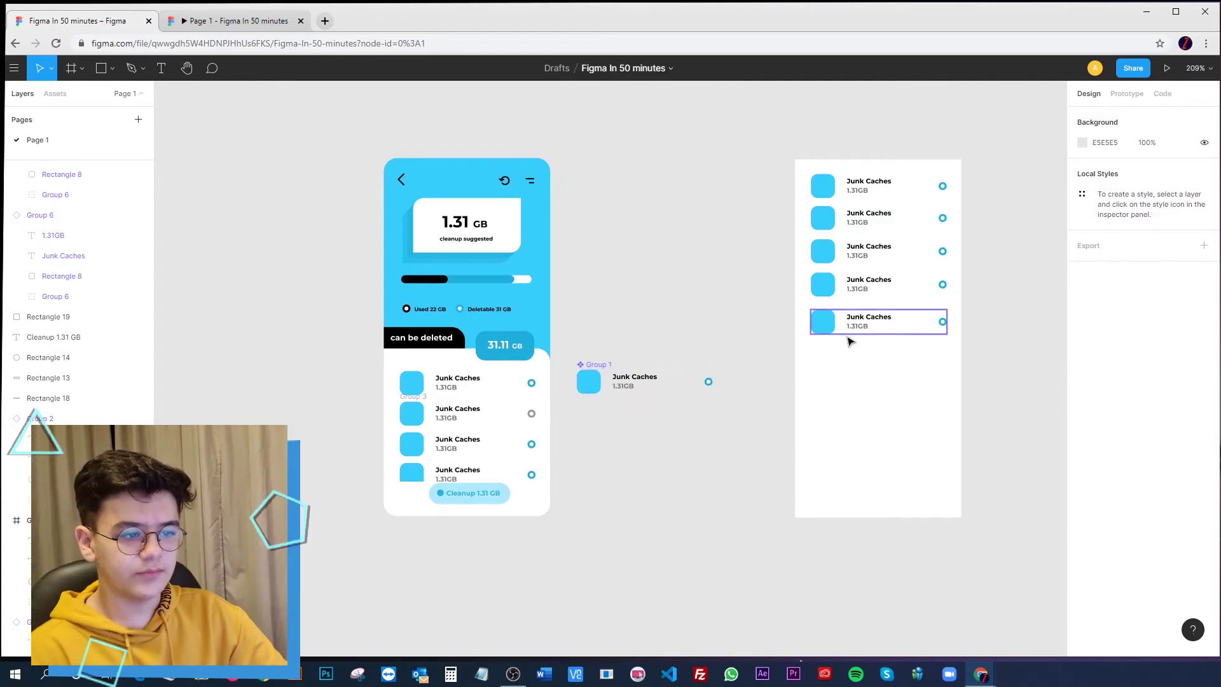
left_click_drag(851, 339, 879, 374)
key("ctrl+c")
key("ctrl+v")
left_click(757, 365)
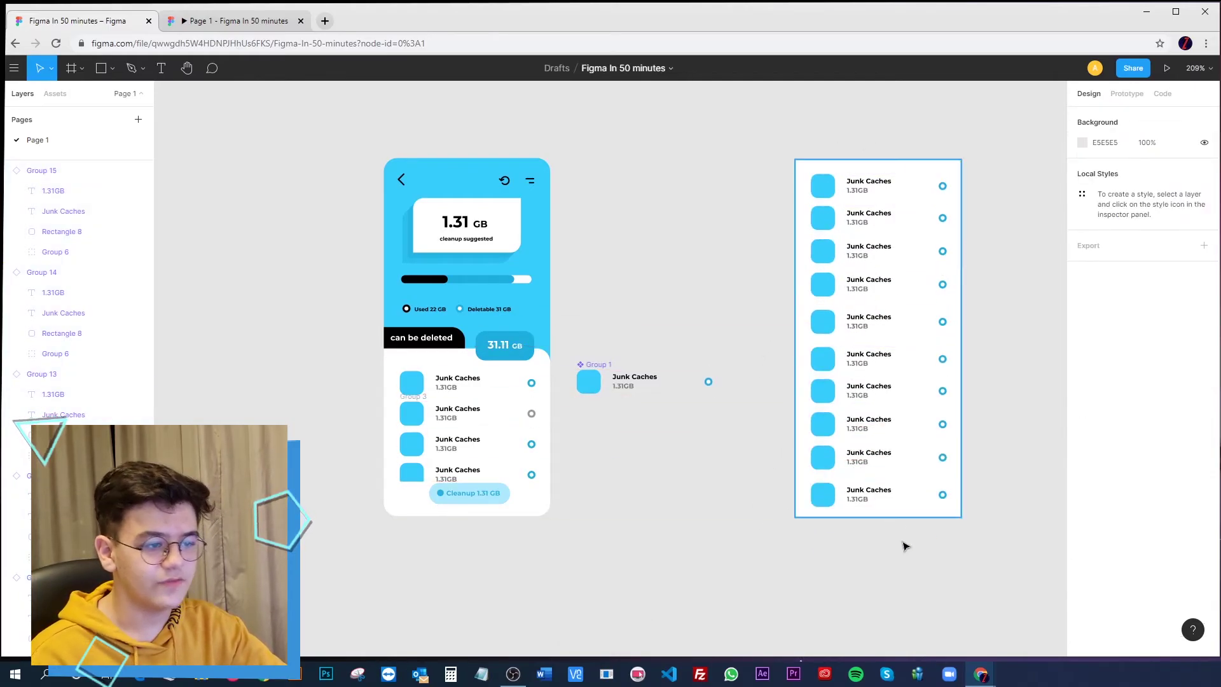
Try evening out the vertical spacing of all ten rows in the white rectangle with Tidy Up, and undo it
left_click_drag(942, 584, 862, 173)
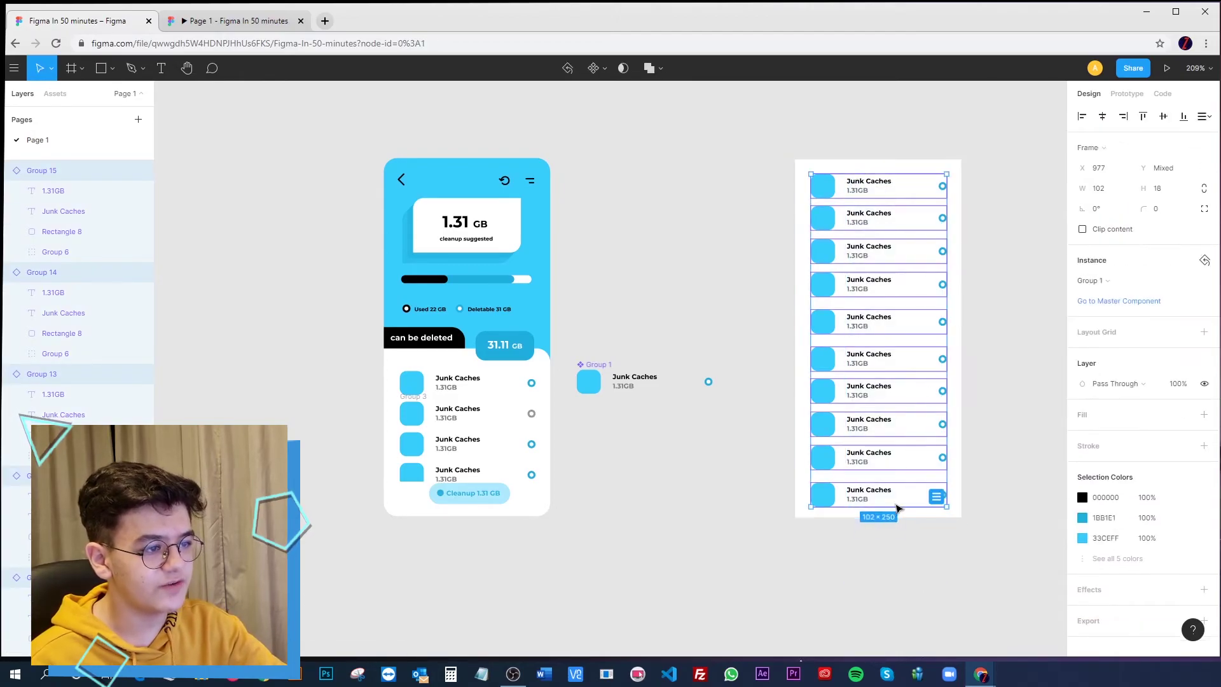
left_click(938, 497)
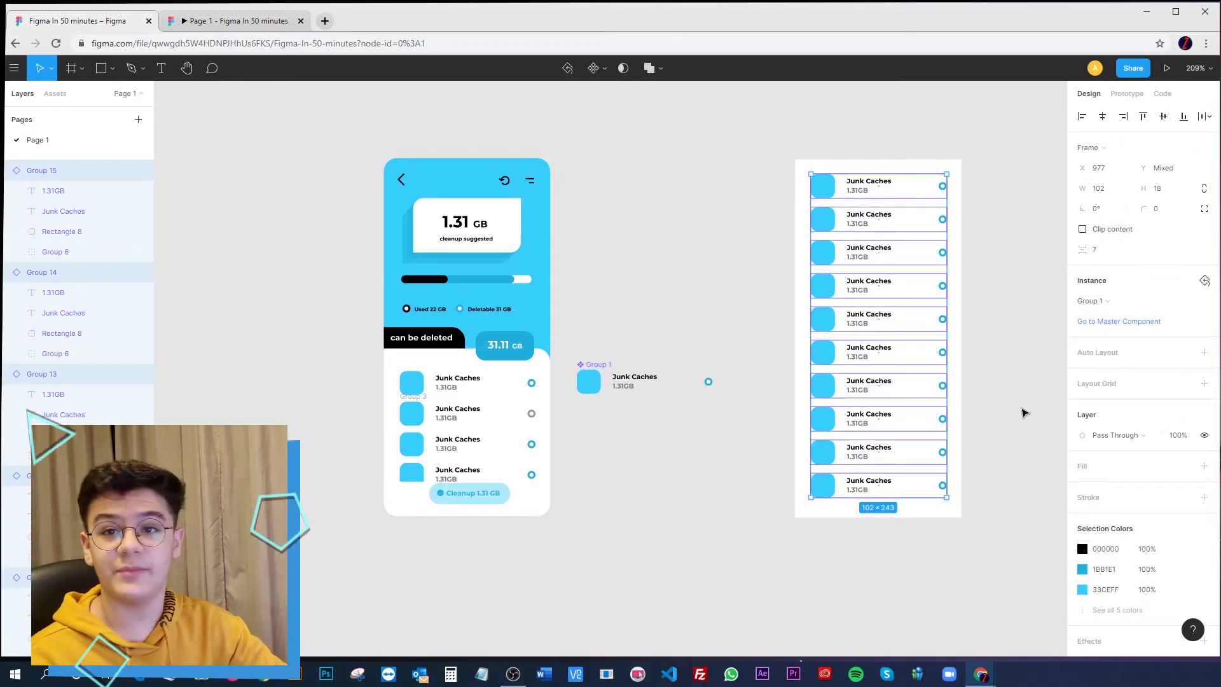
key("ctrl+z")
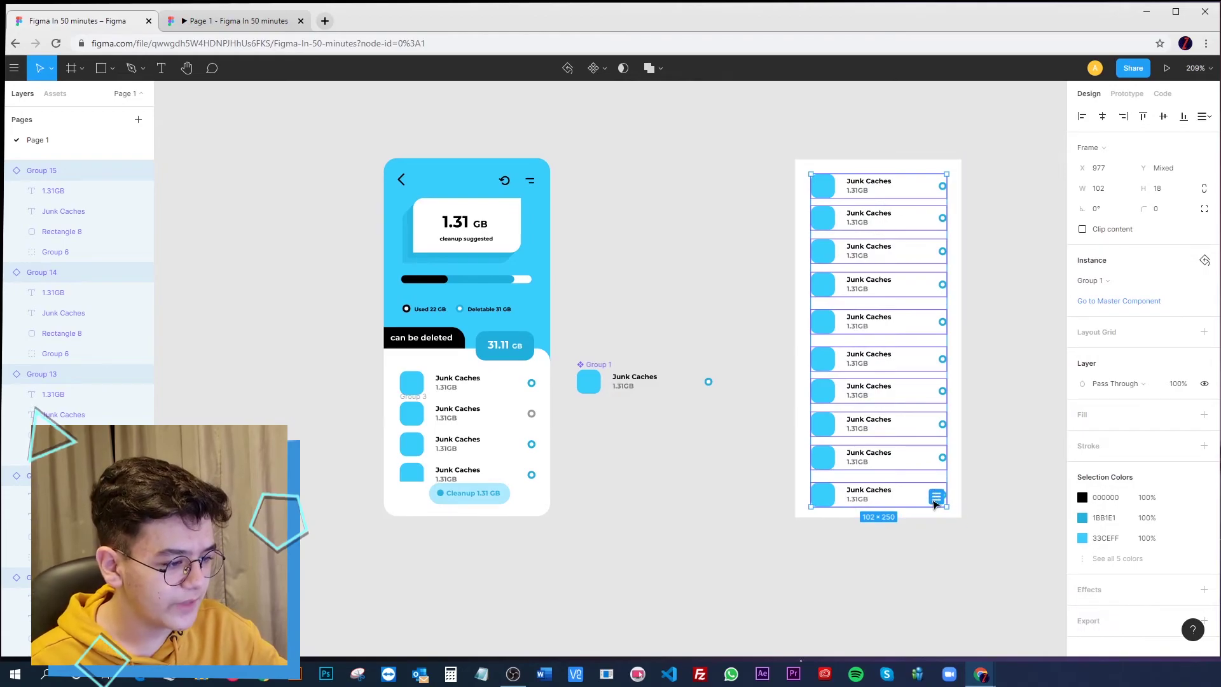
left_click(954, 568)
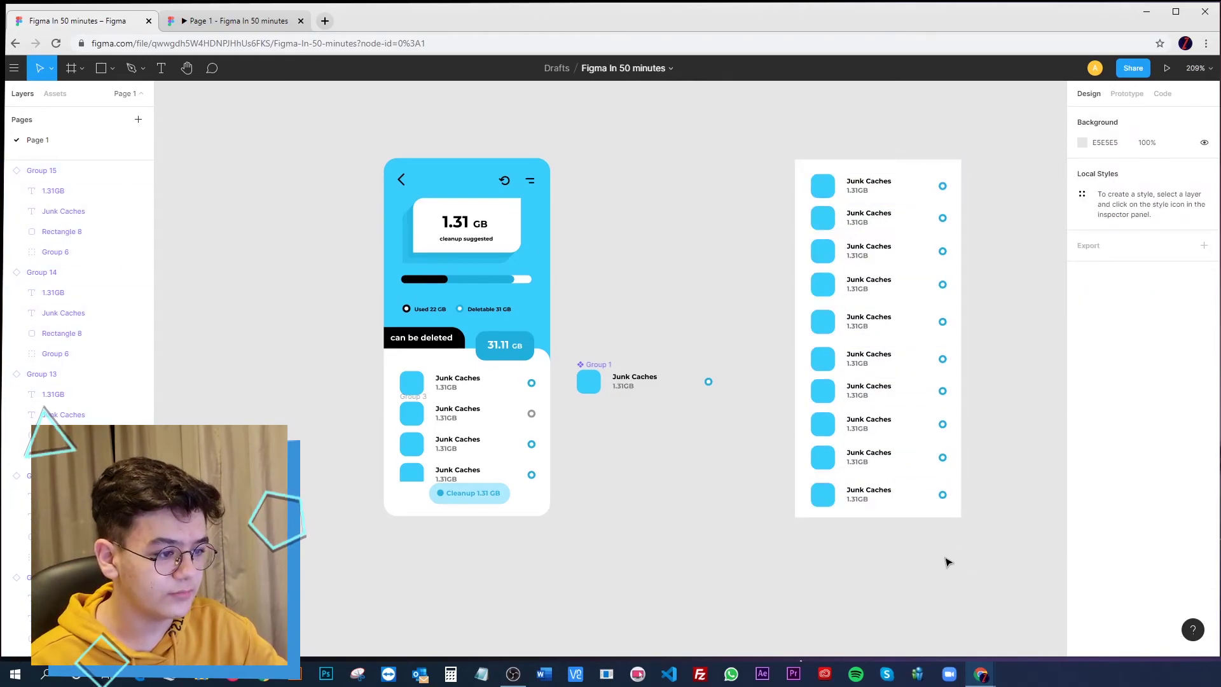
Space all ten Junk Caches rows in the white rectangle evenly with Tidy Up
left_click_drag(949, 563, 821, 176)
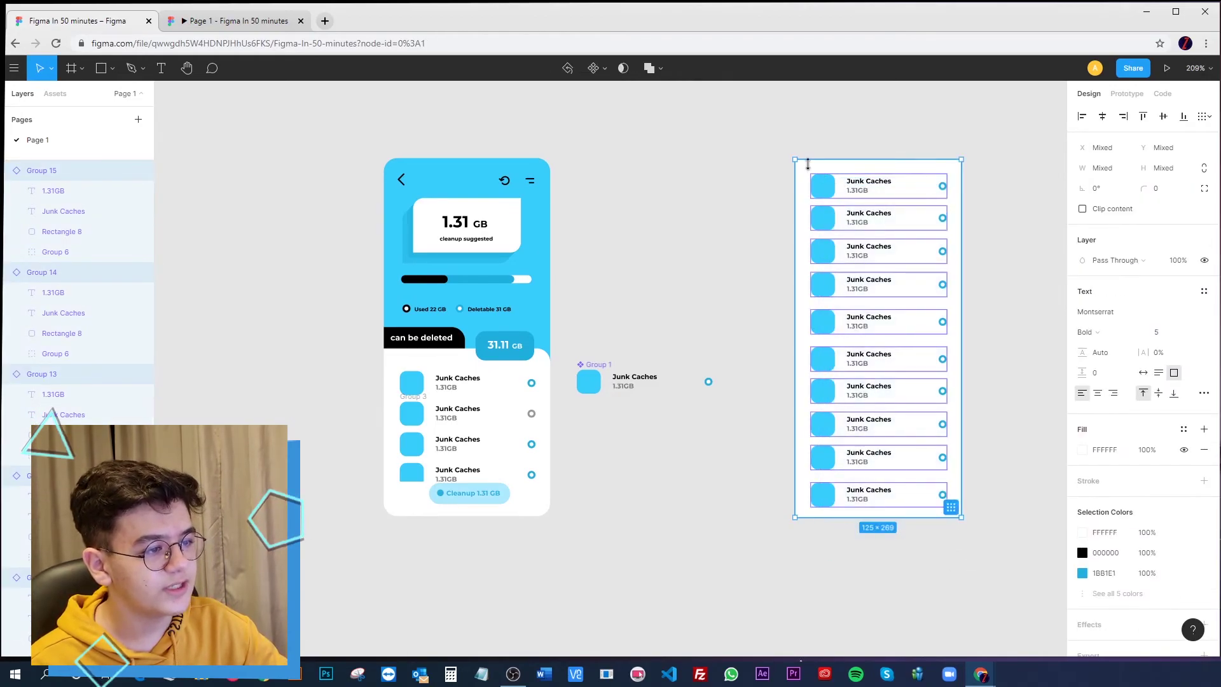
key("Return")
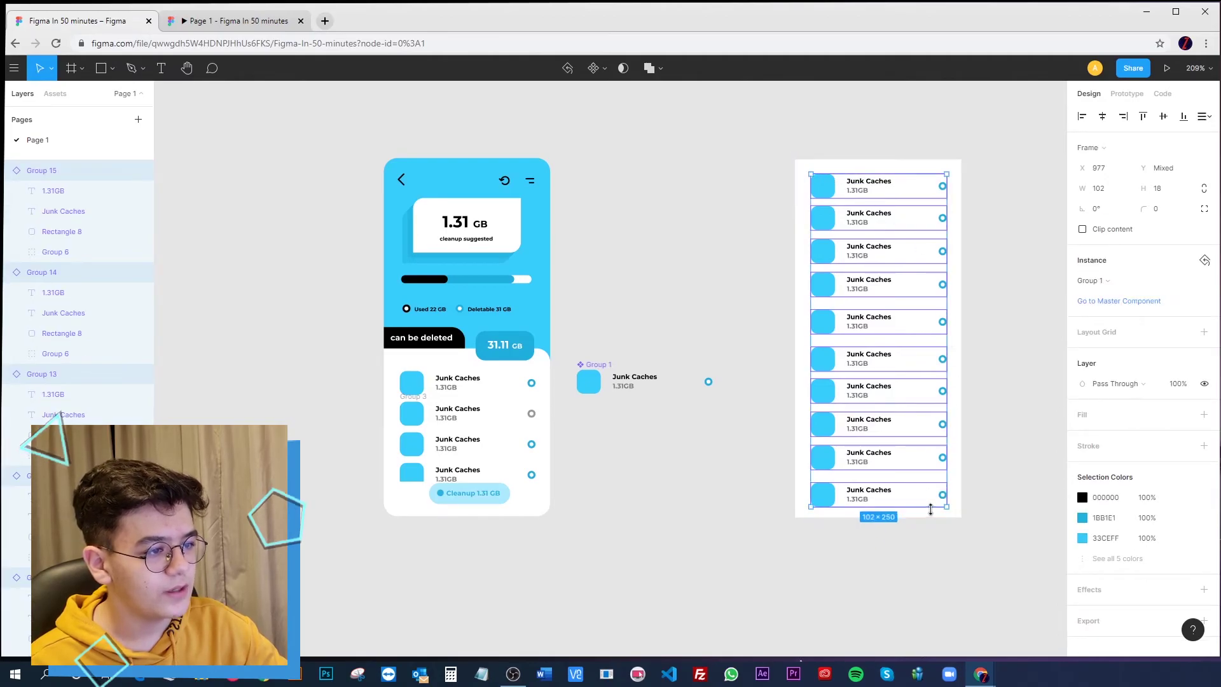
mouse_move(939, 501)
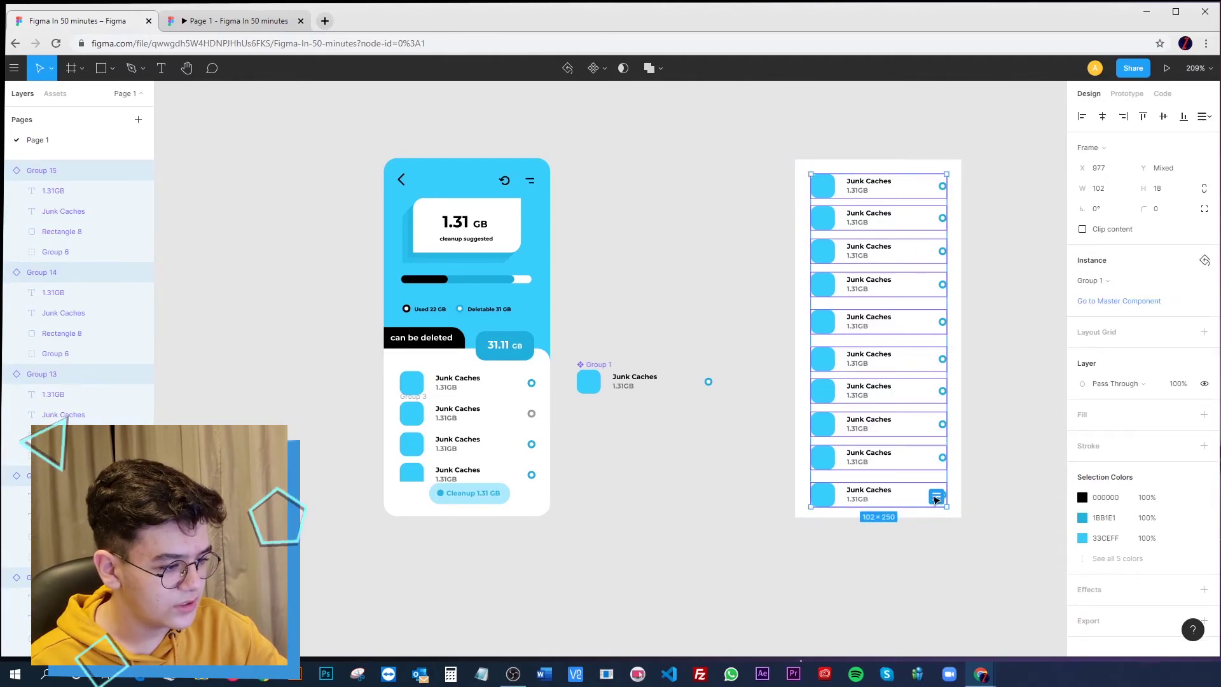
left_click(940, 500)
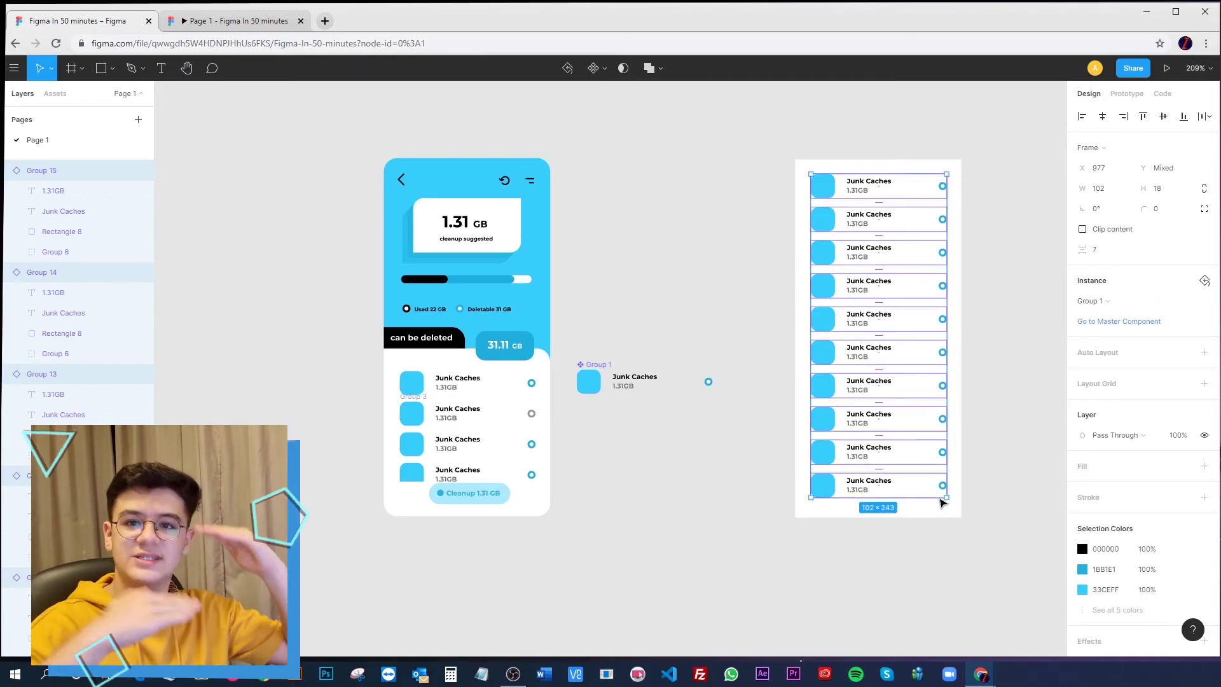
left_click(918, 559)
Recolour the square of the master Junk Caches component with the darker blue sampled from the 31.11 GB badge
double_click(596, 385)
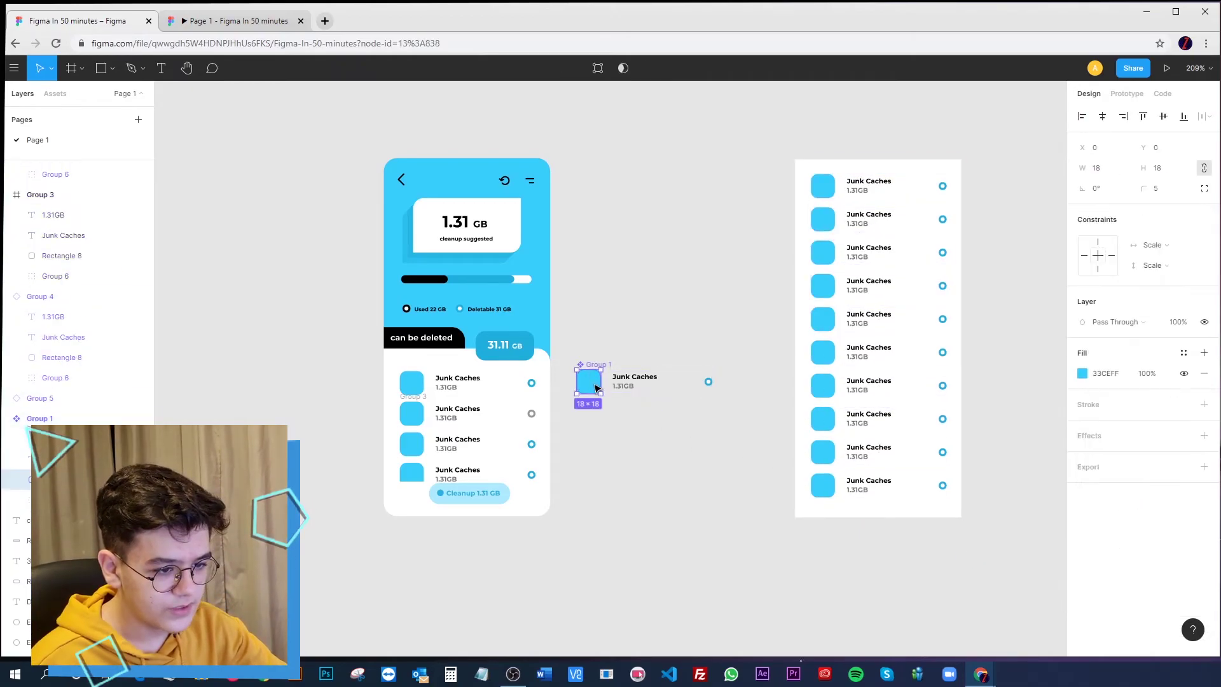
left_click(1082, 373)
left_click(932, 514)
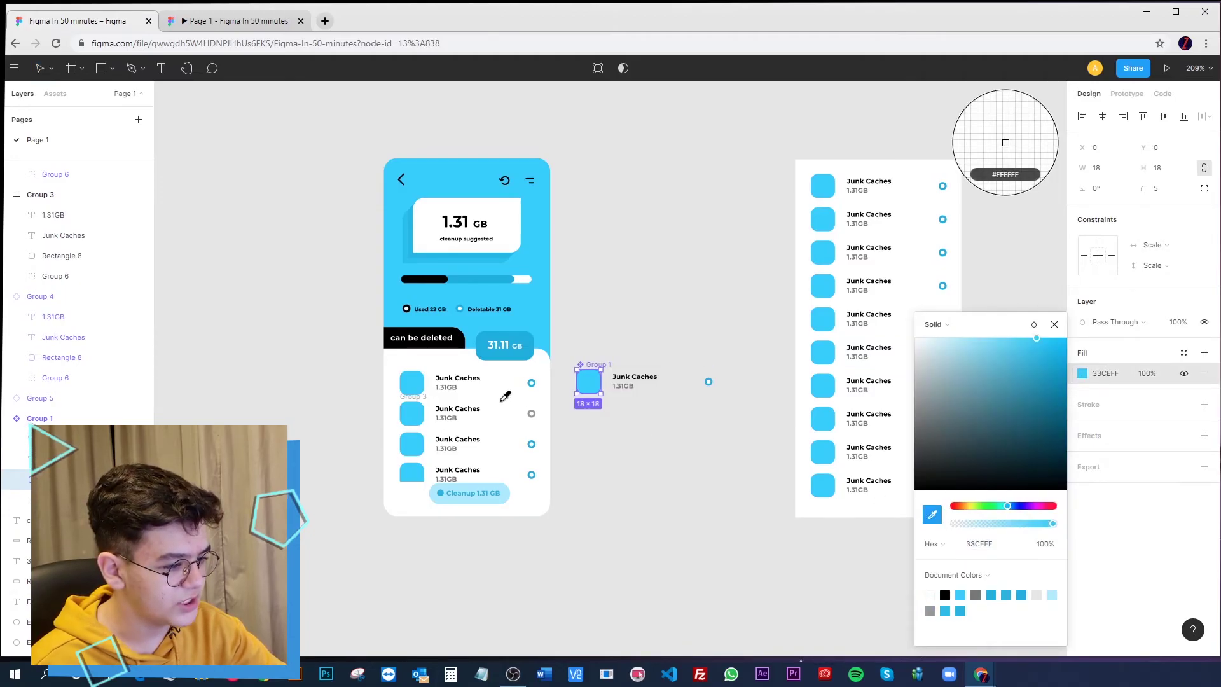
left_click(535, 338)
left_click(725, 308)
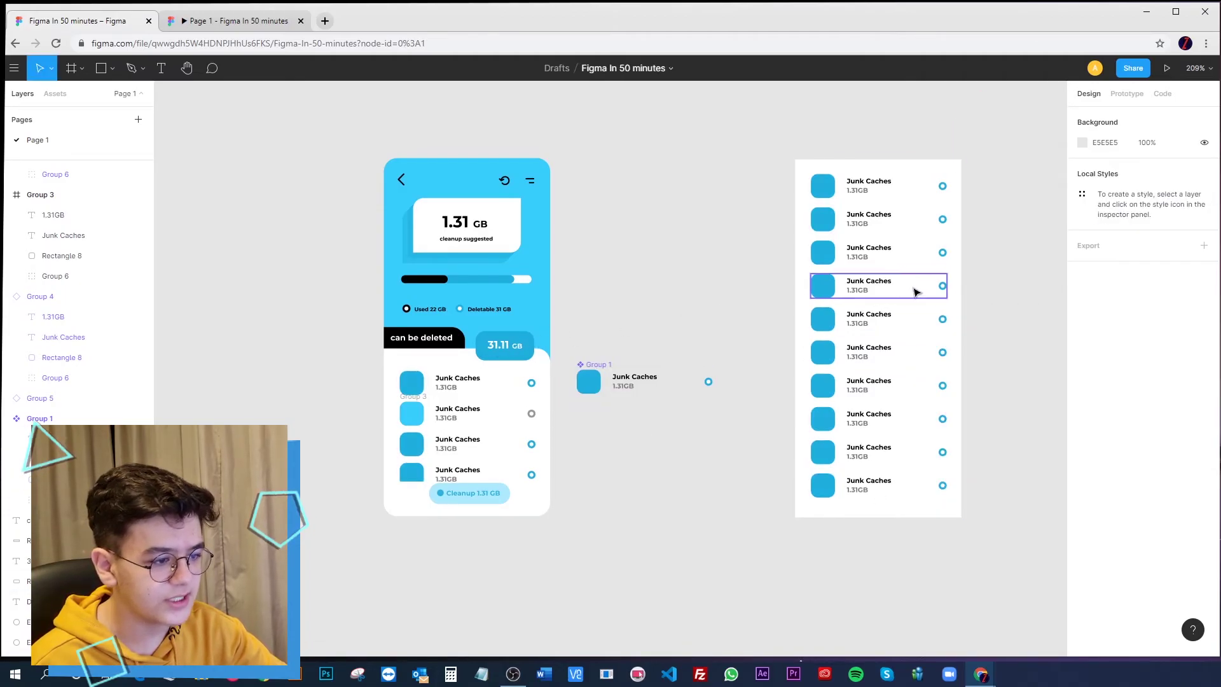
left_click_drag(914, 290, 867, 351)
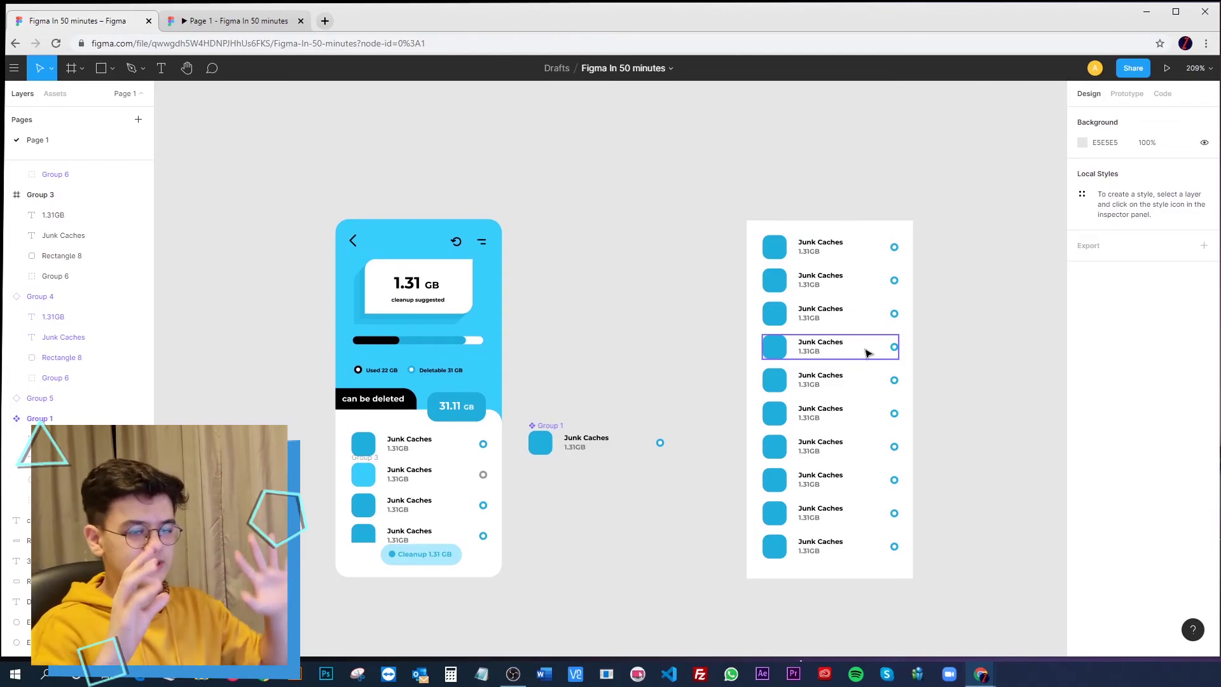
scroll(605, 318, "down", 4)
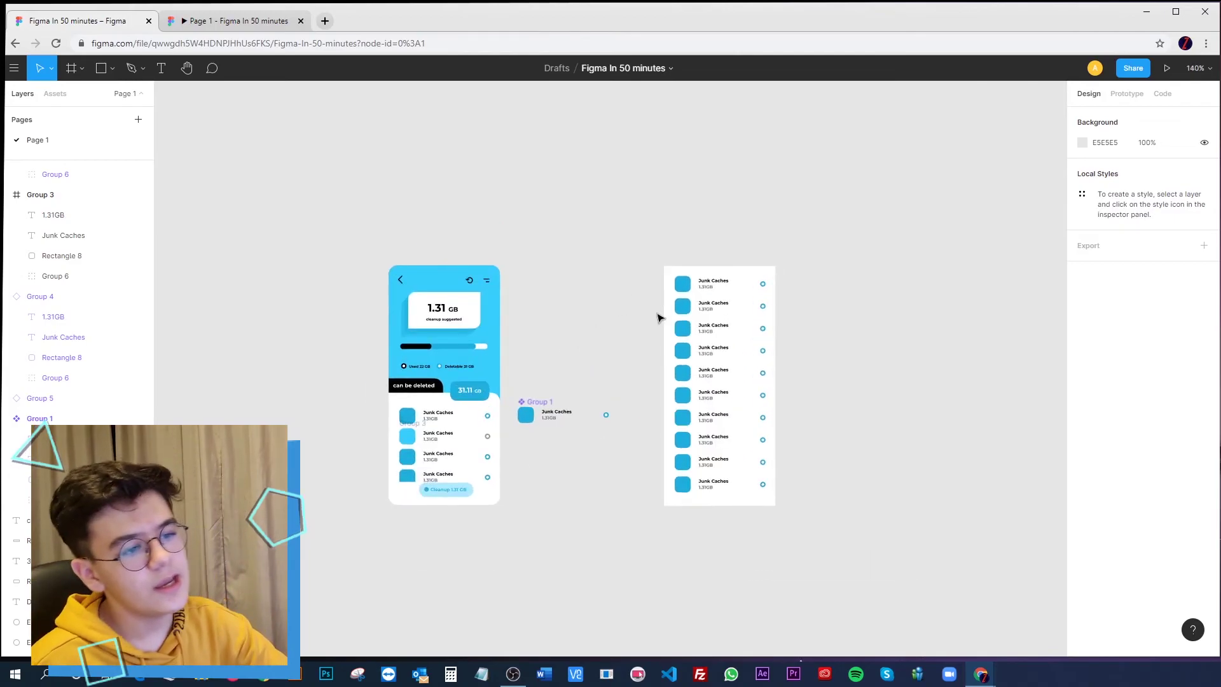
scroll(636, 330, "up", 2)
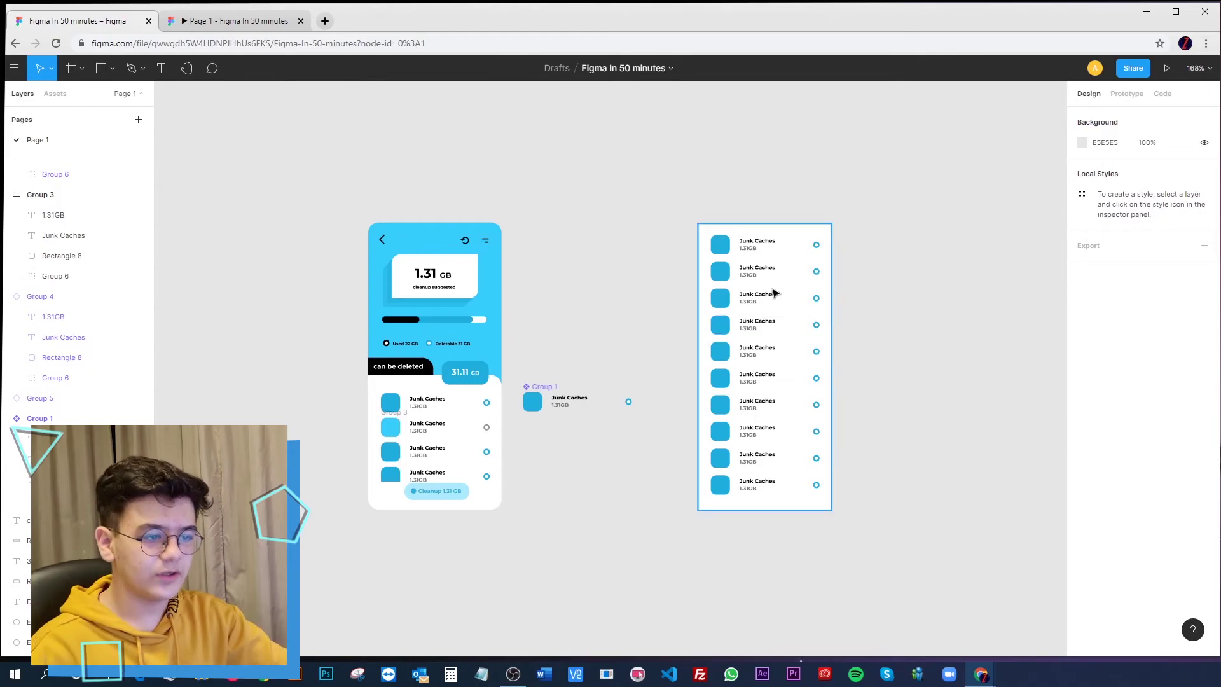
Change the size text of the third row in the white rectangle's list to 5.23GB
scroll(760, 304, "up", 5)
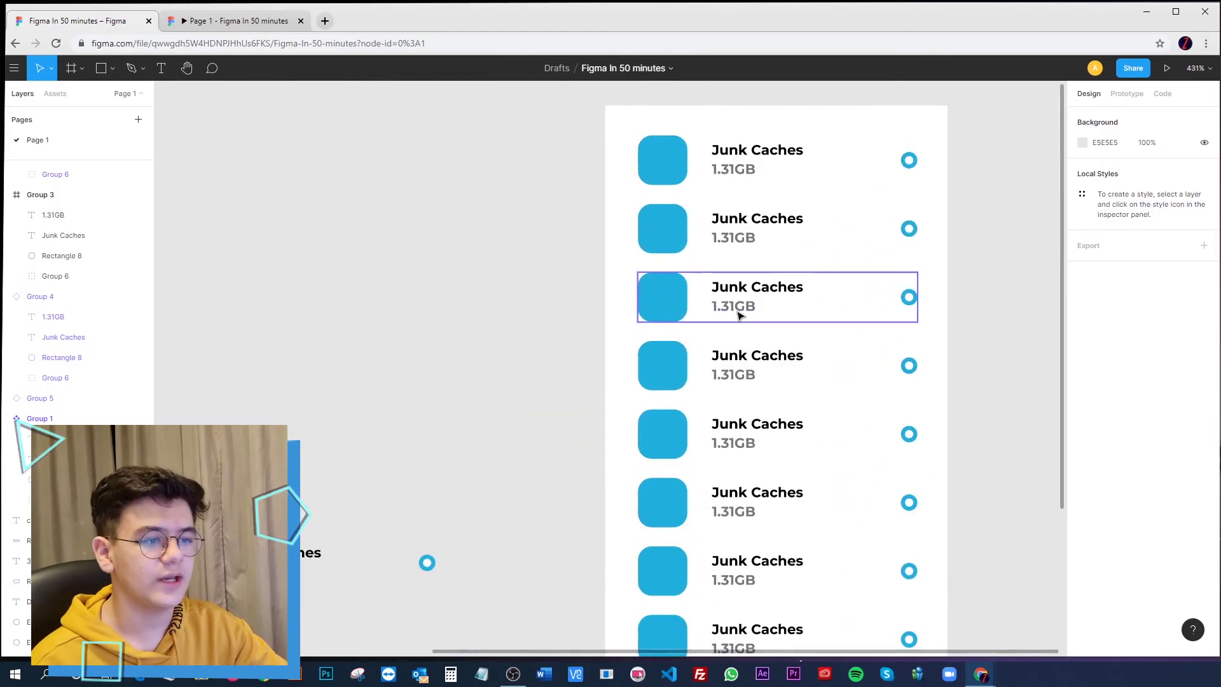
double_click(731, 310)
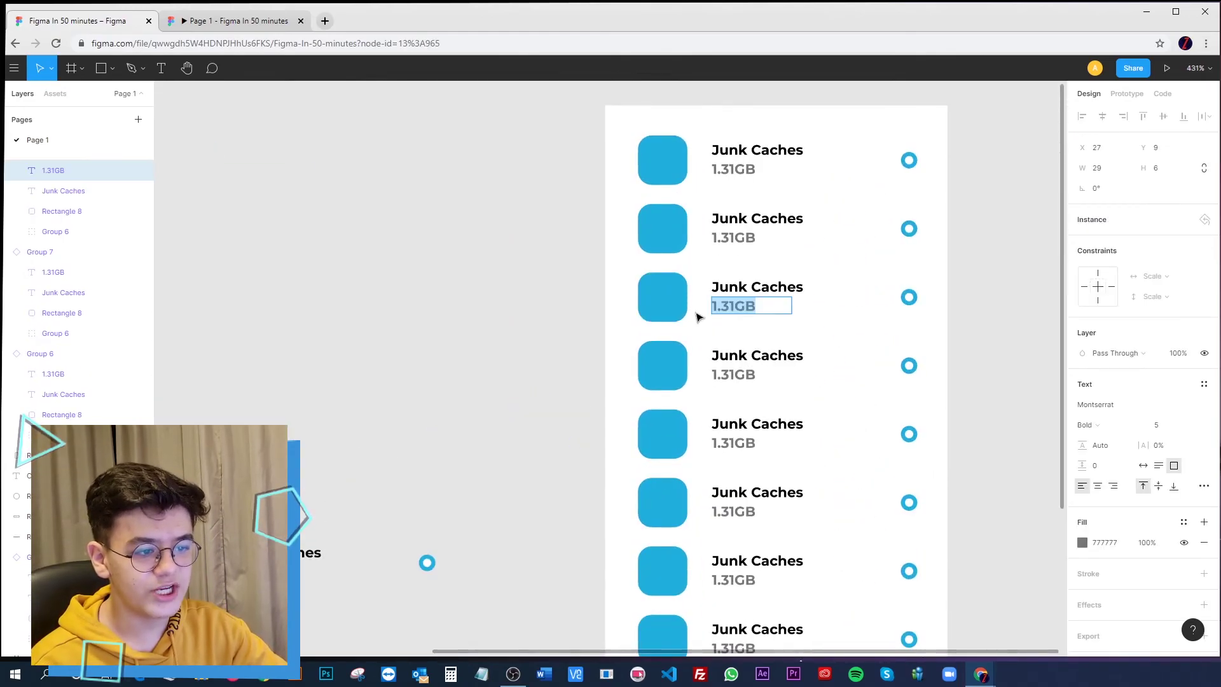
scroll(861, 279, "down", 4)
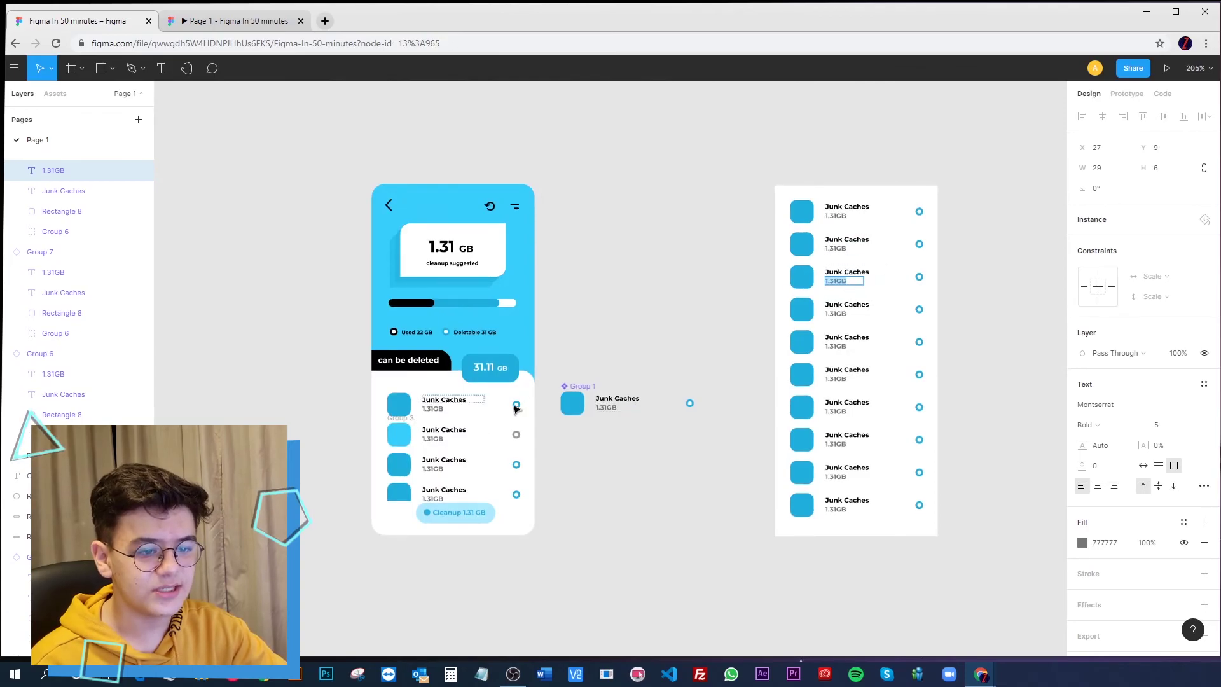
key("Right")
key("Left")
key("Left")
key("Left")
key("Delete")
key("Delete")
key("Delete")
key("Delete")
type("5.23")
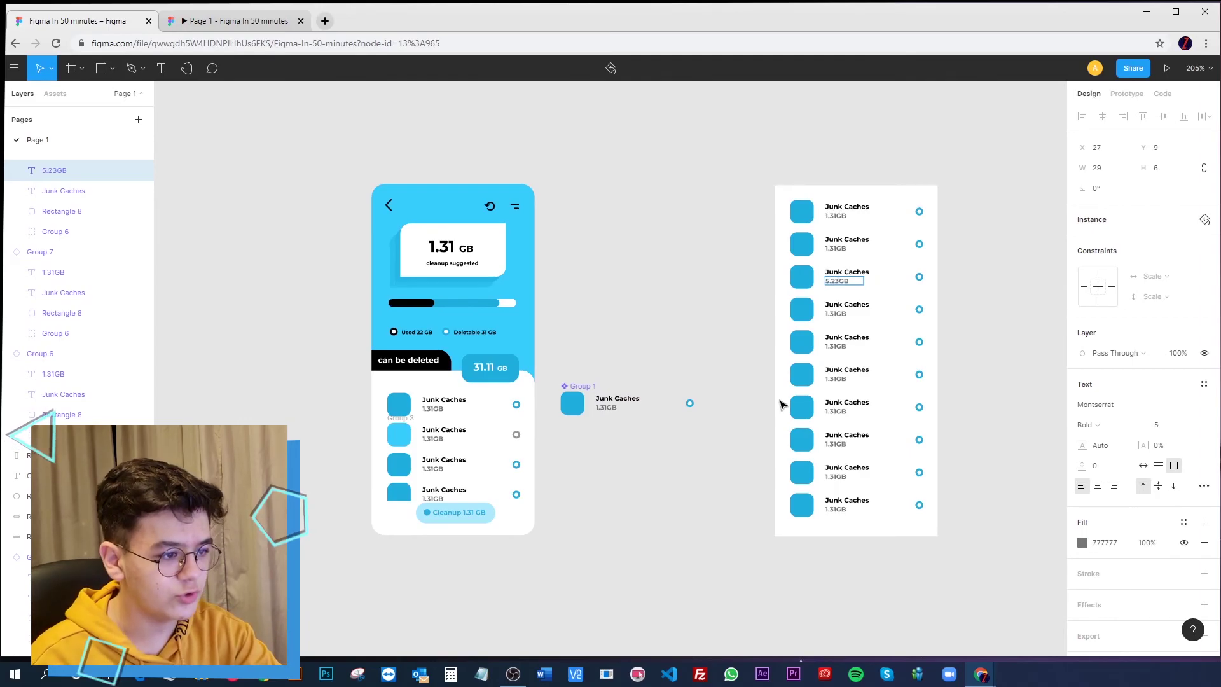
key("Escape")
left_click(686, 297)
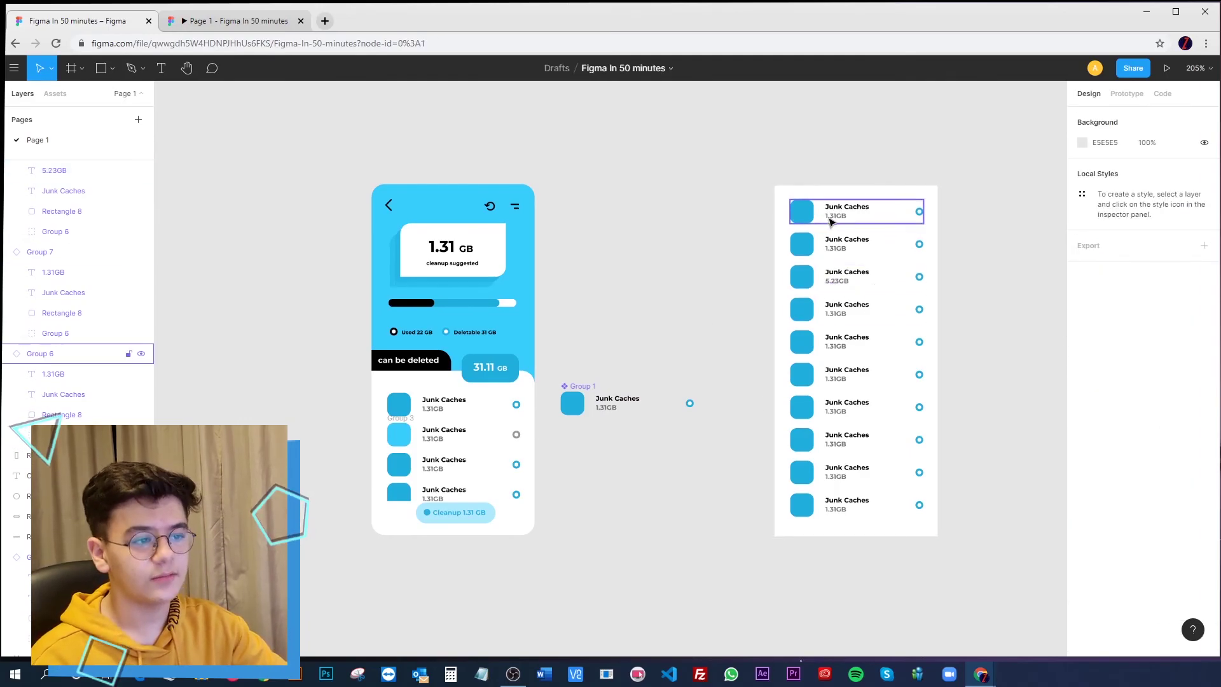
double_click(860, 244)
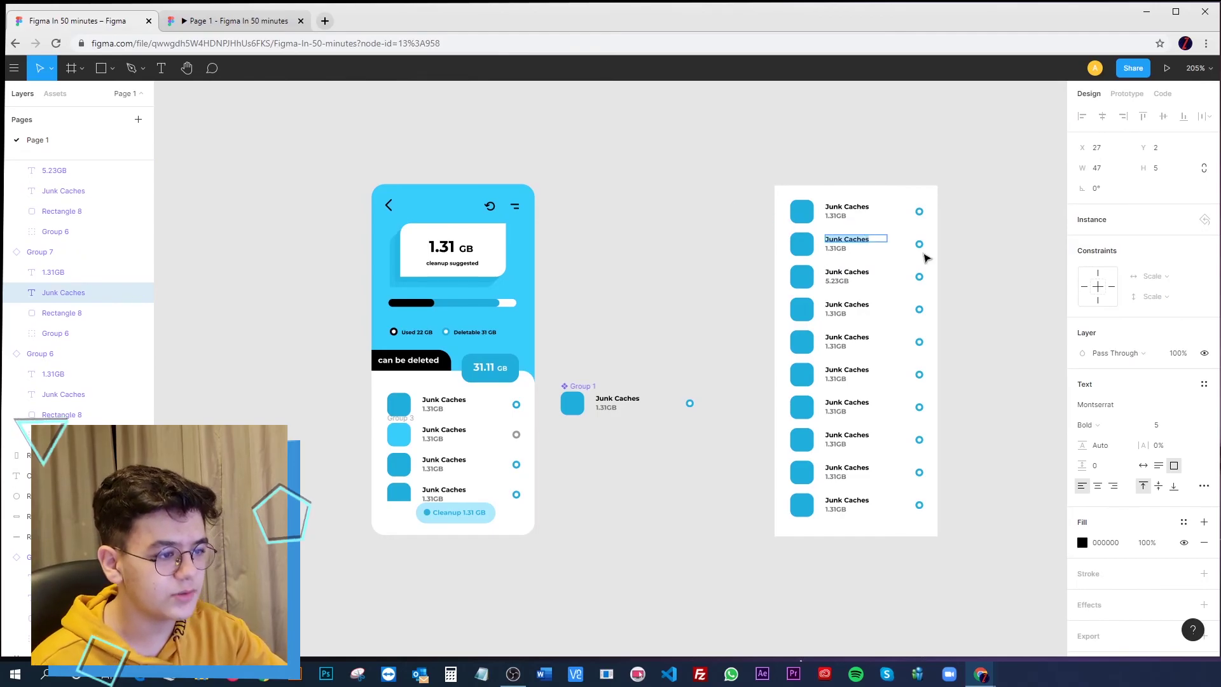
left_click(612, 298)
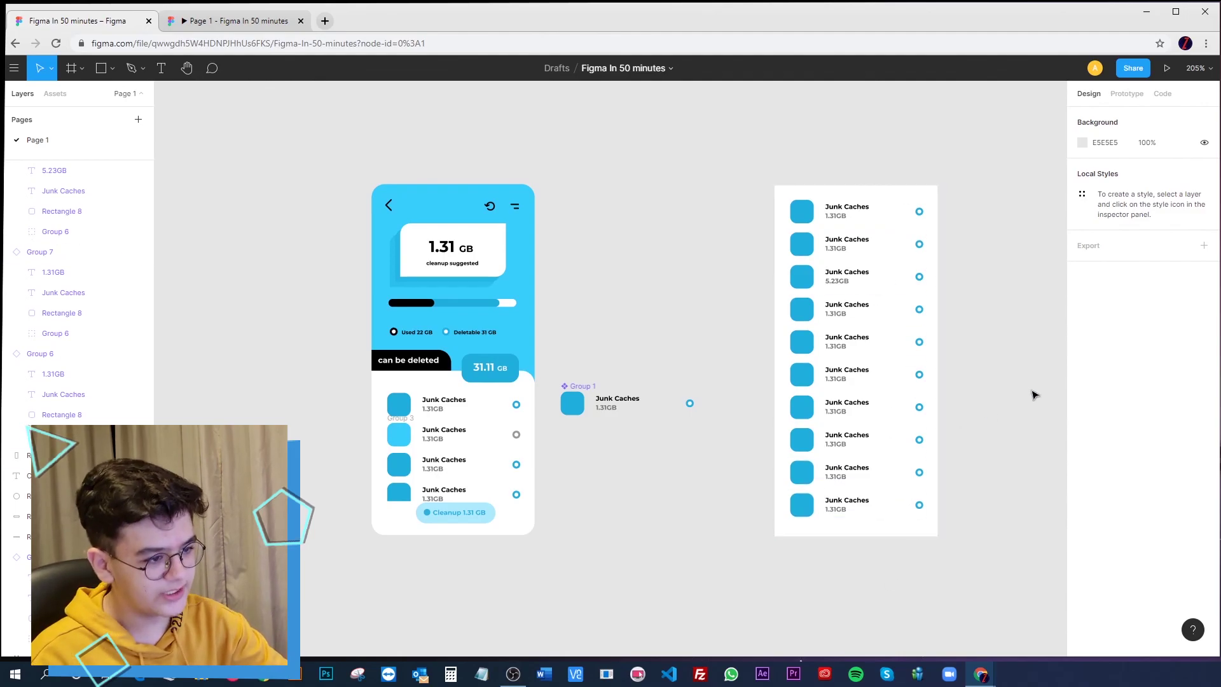
scroll(965, 396, "up", 1)
scroll(965, 395, "right", 1)
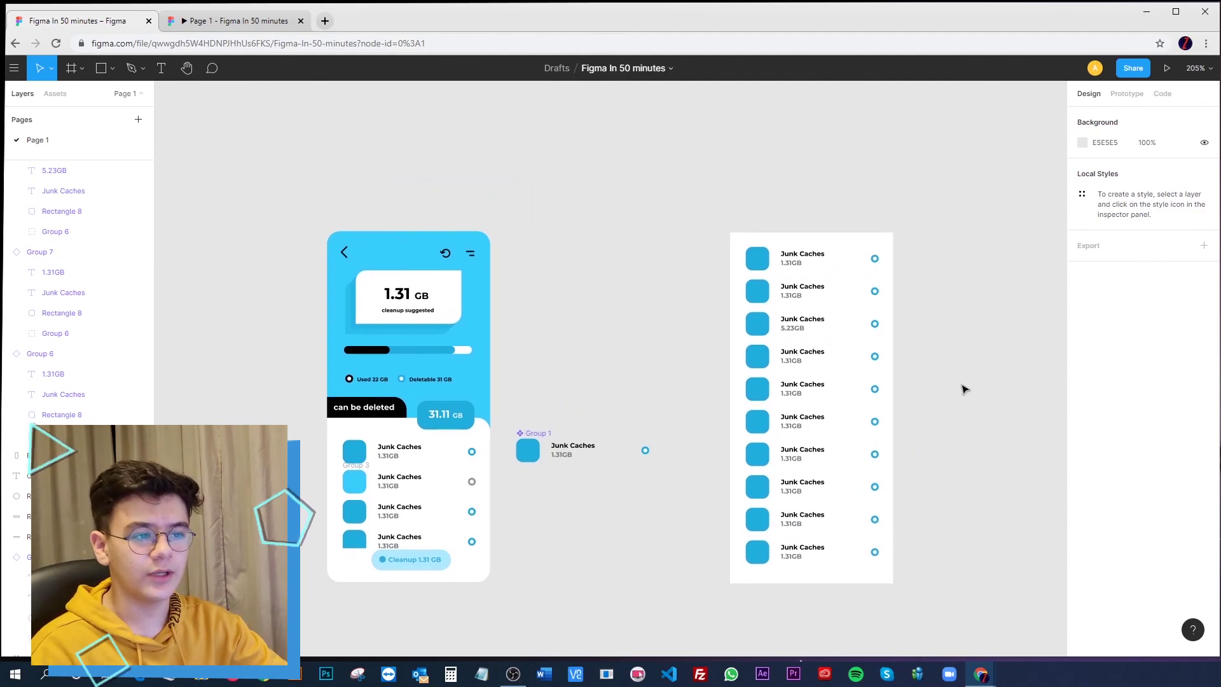